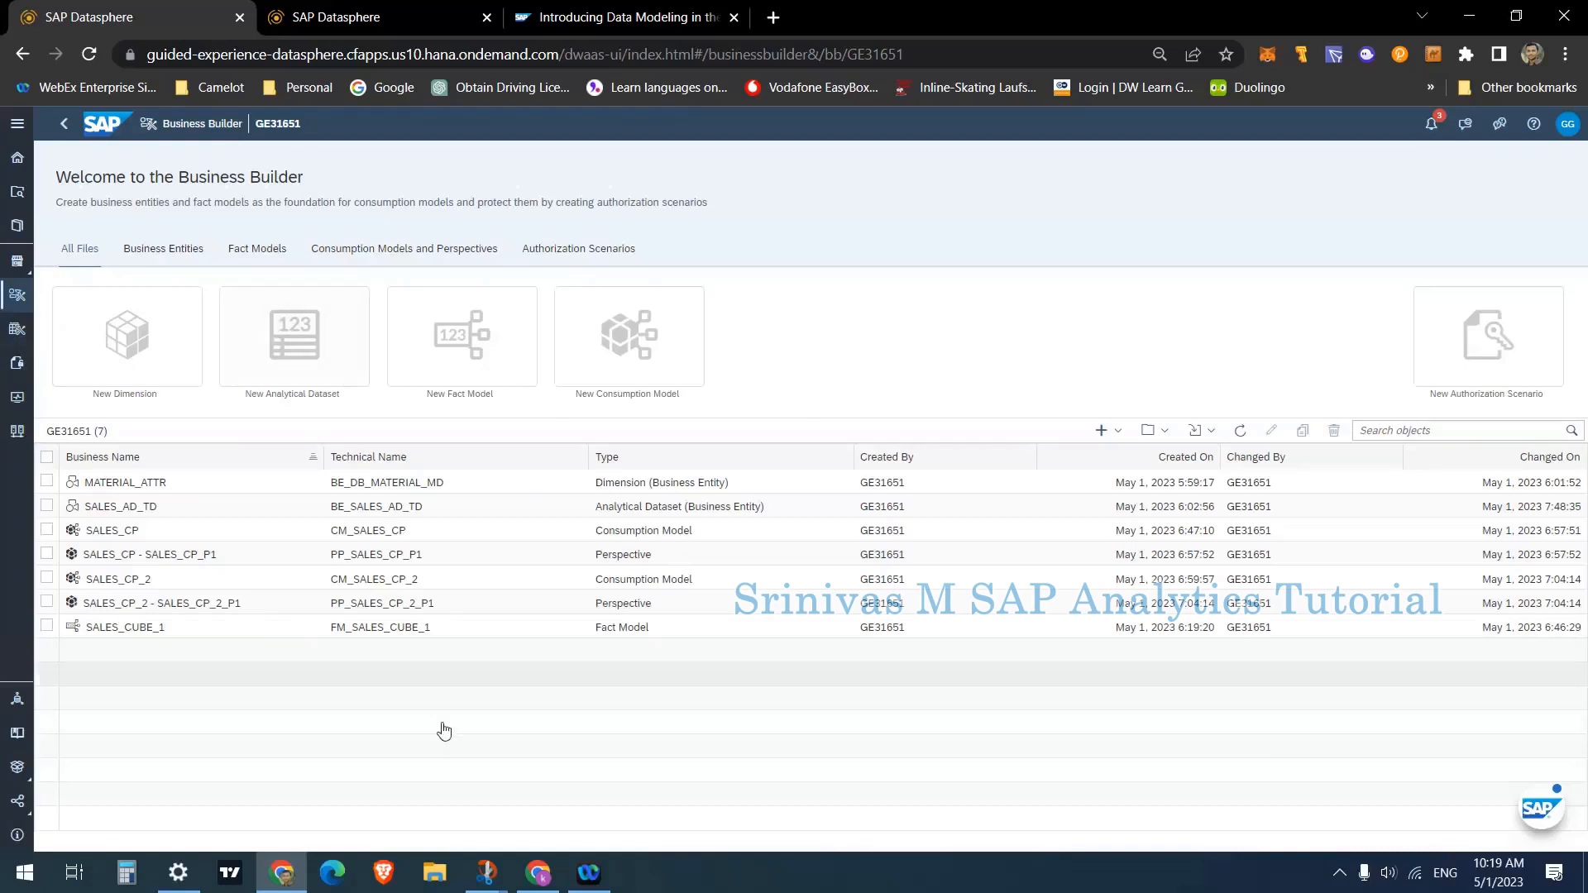
- Switch to the Snip & Sketch capture on the Business Builder and read its Data Layer and Business Layer notes, then return to SAP Datasphere
{"action": "mouse_move", "coordinate": [485, 875]}
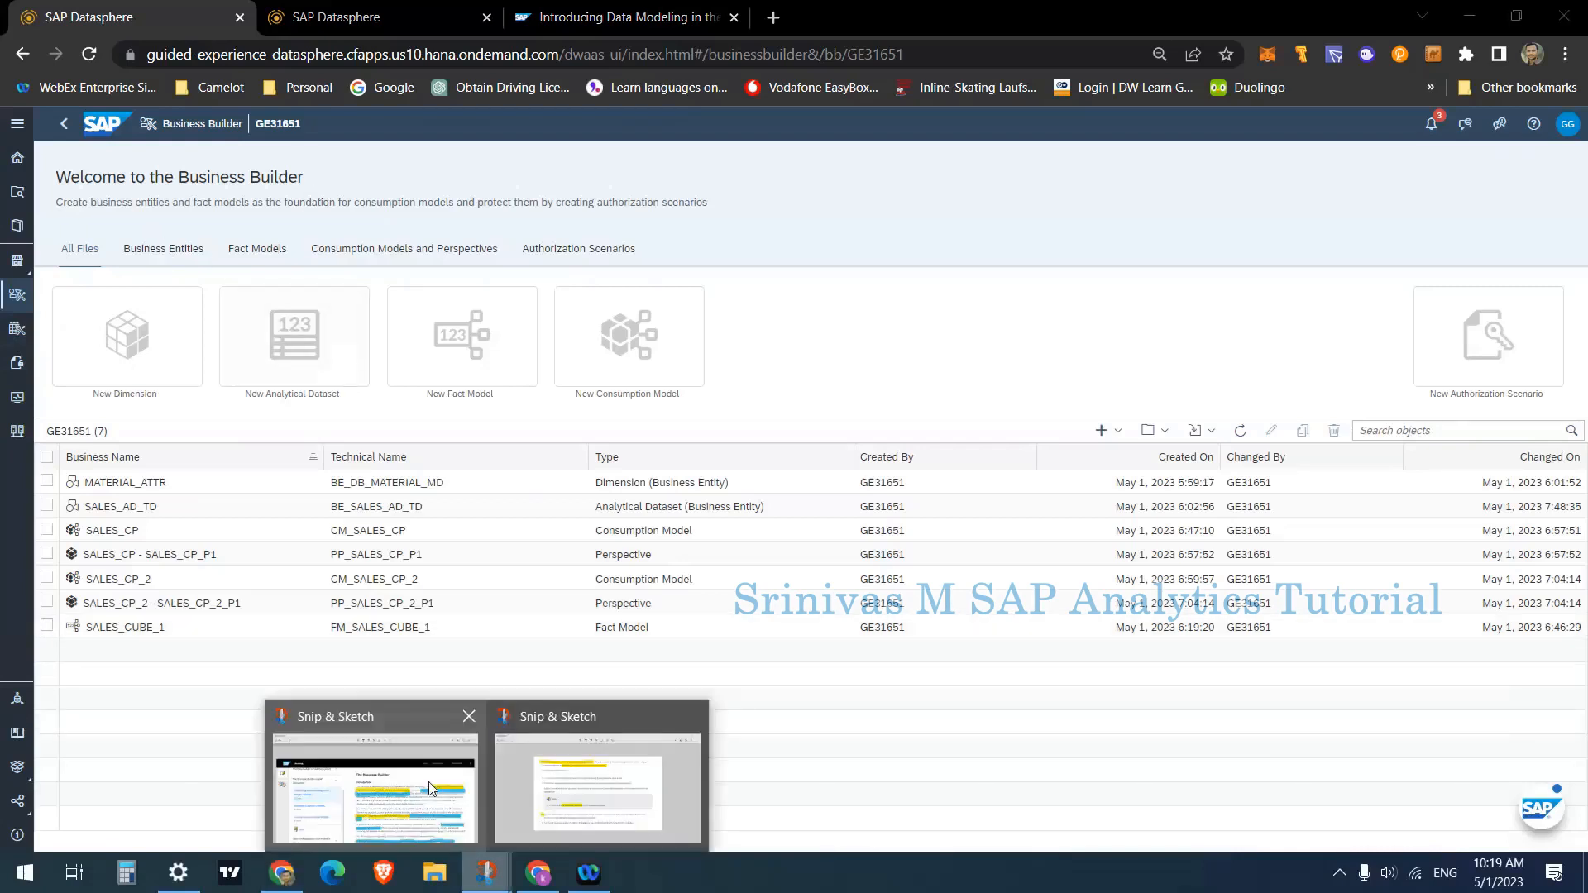
{"action": "left_click", "coordinate": [430, 788]}
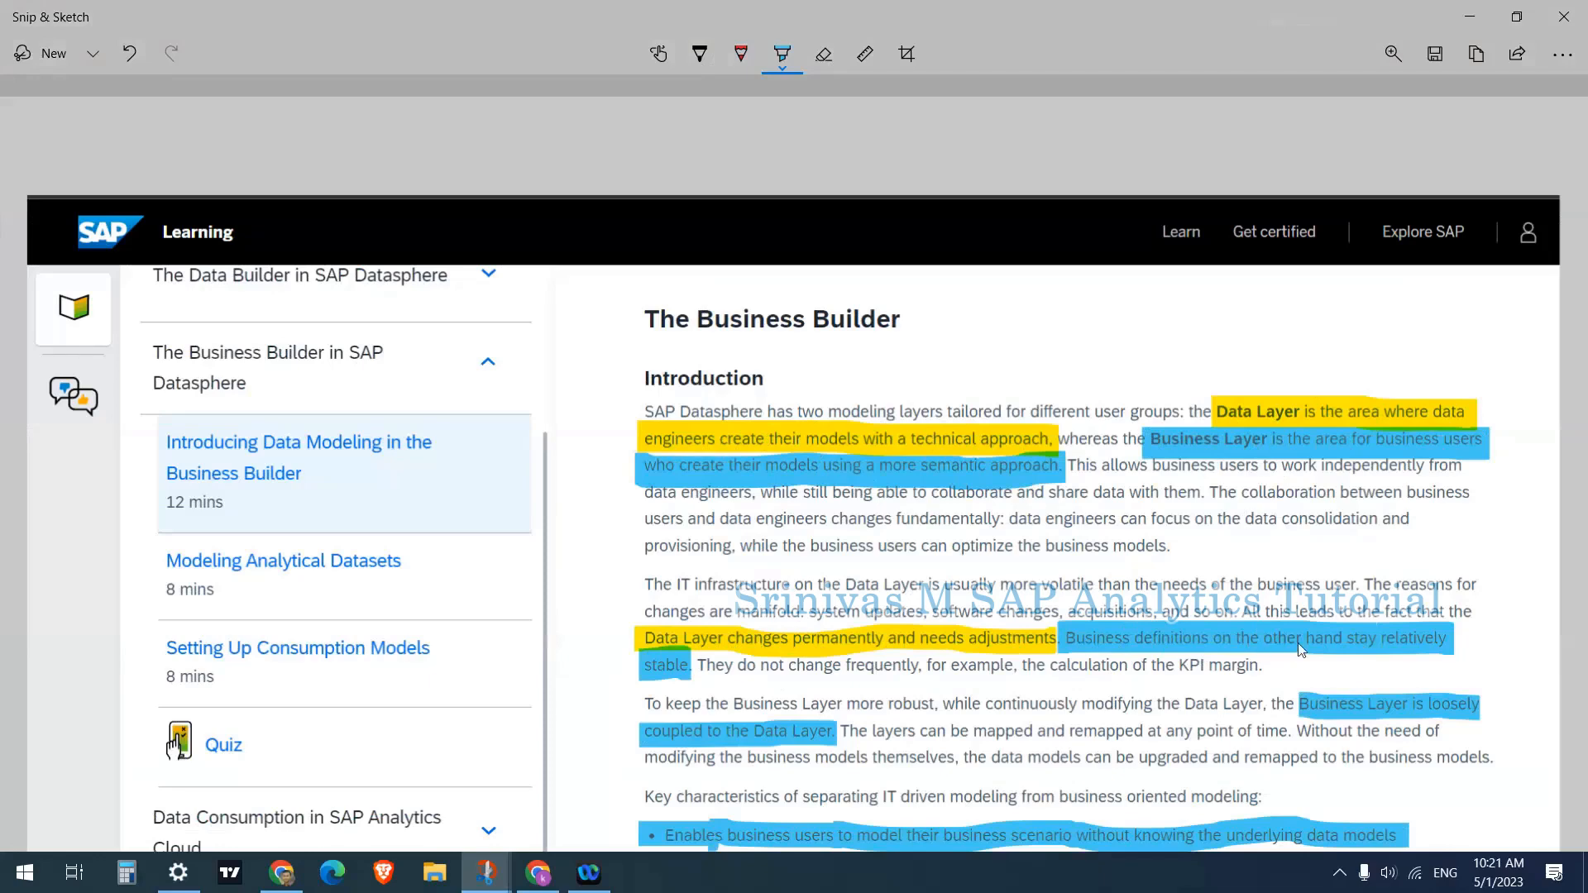
{"action": "scroll", "coordinate": [1318, 643], "scroll_direction": "down", "scroll_amount": 3}
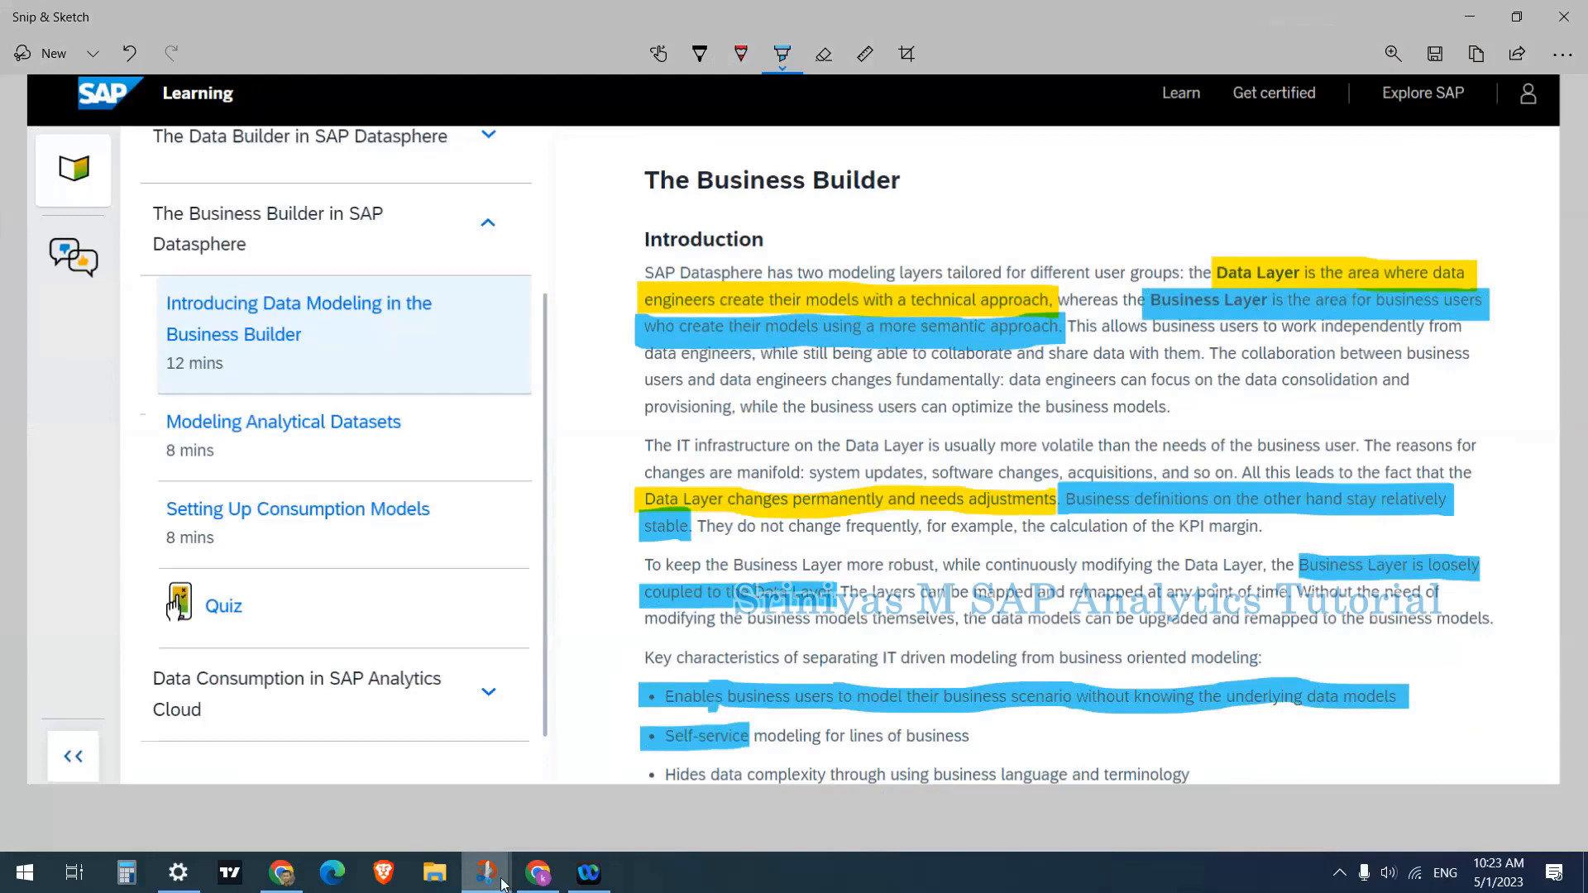
{"action": "left_click", "coordinate": [281, 872]}
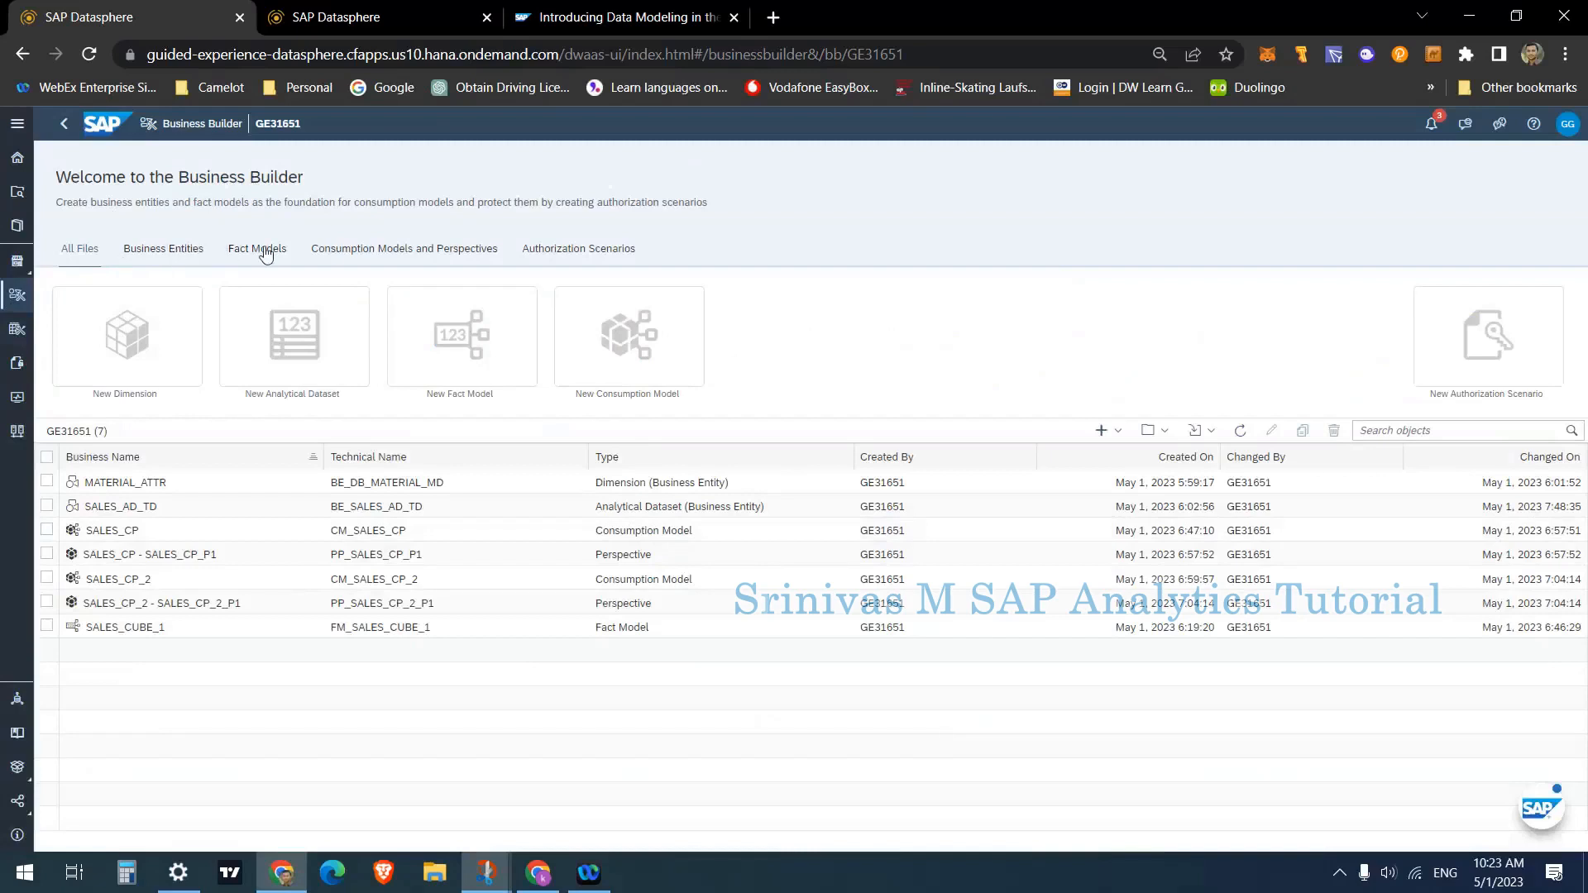
- Show only the business entities and review the Snip & Sketch notes on creating a business entity against the available creation options
{"action": "left_click", "coordinate": [155, 253]}
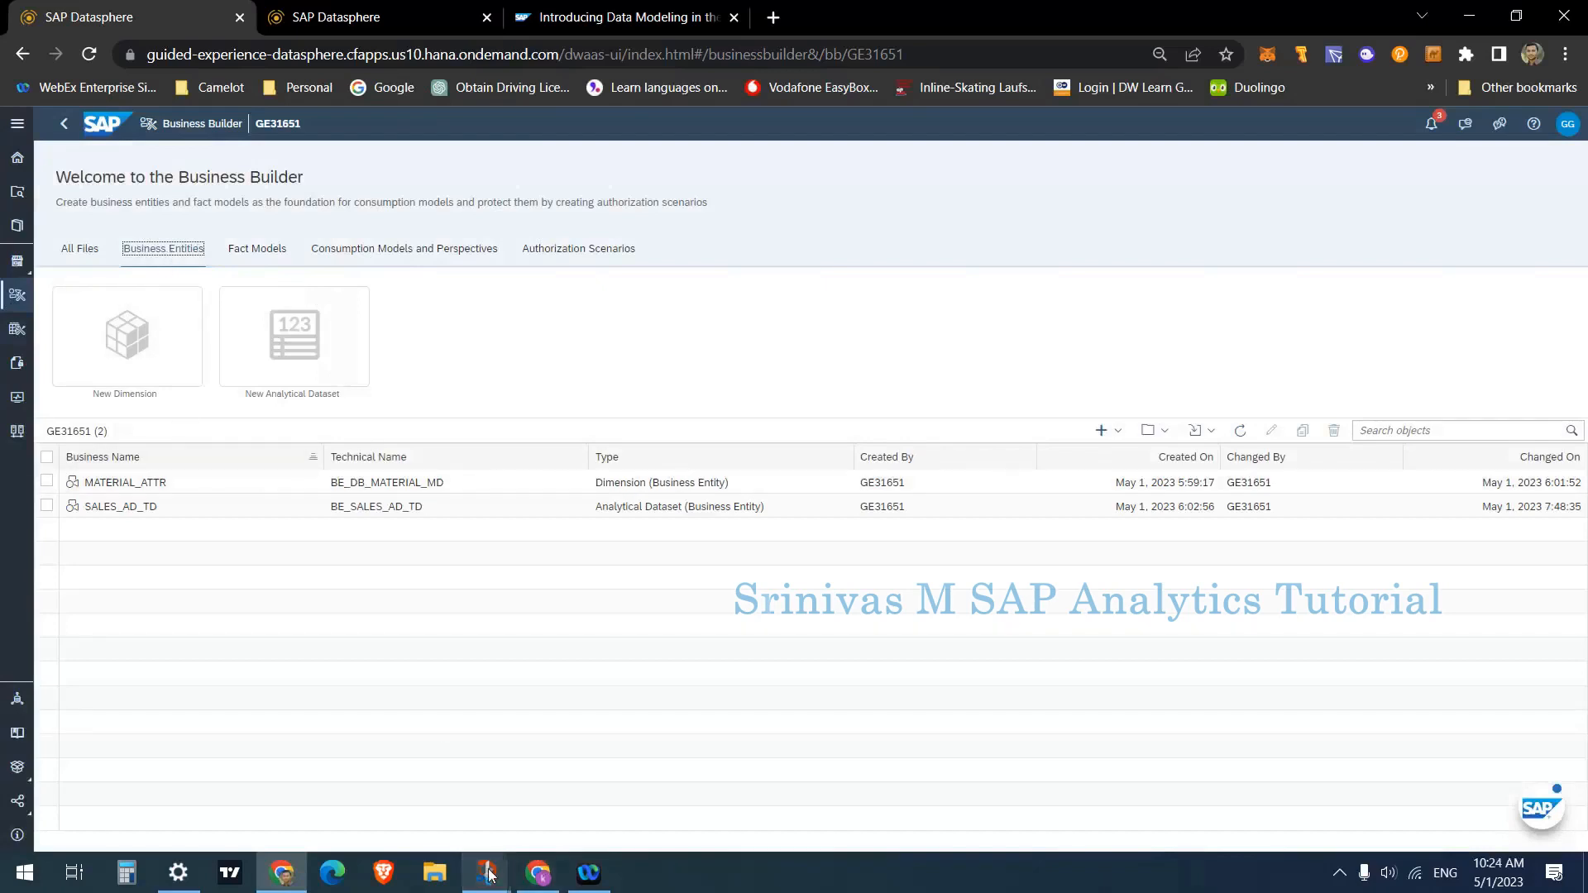
{"action": "mouse_move", "coordinate": [485, 872]}
{"action": "left_click", "coordinate": [593, 788]}
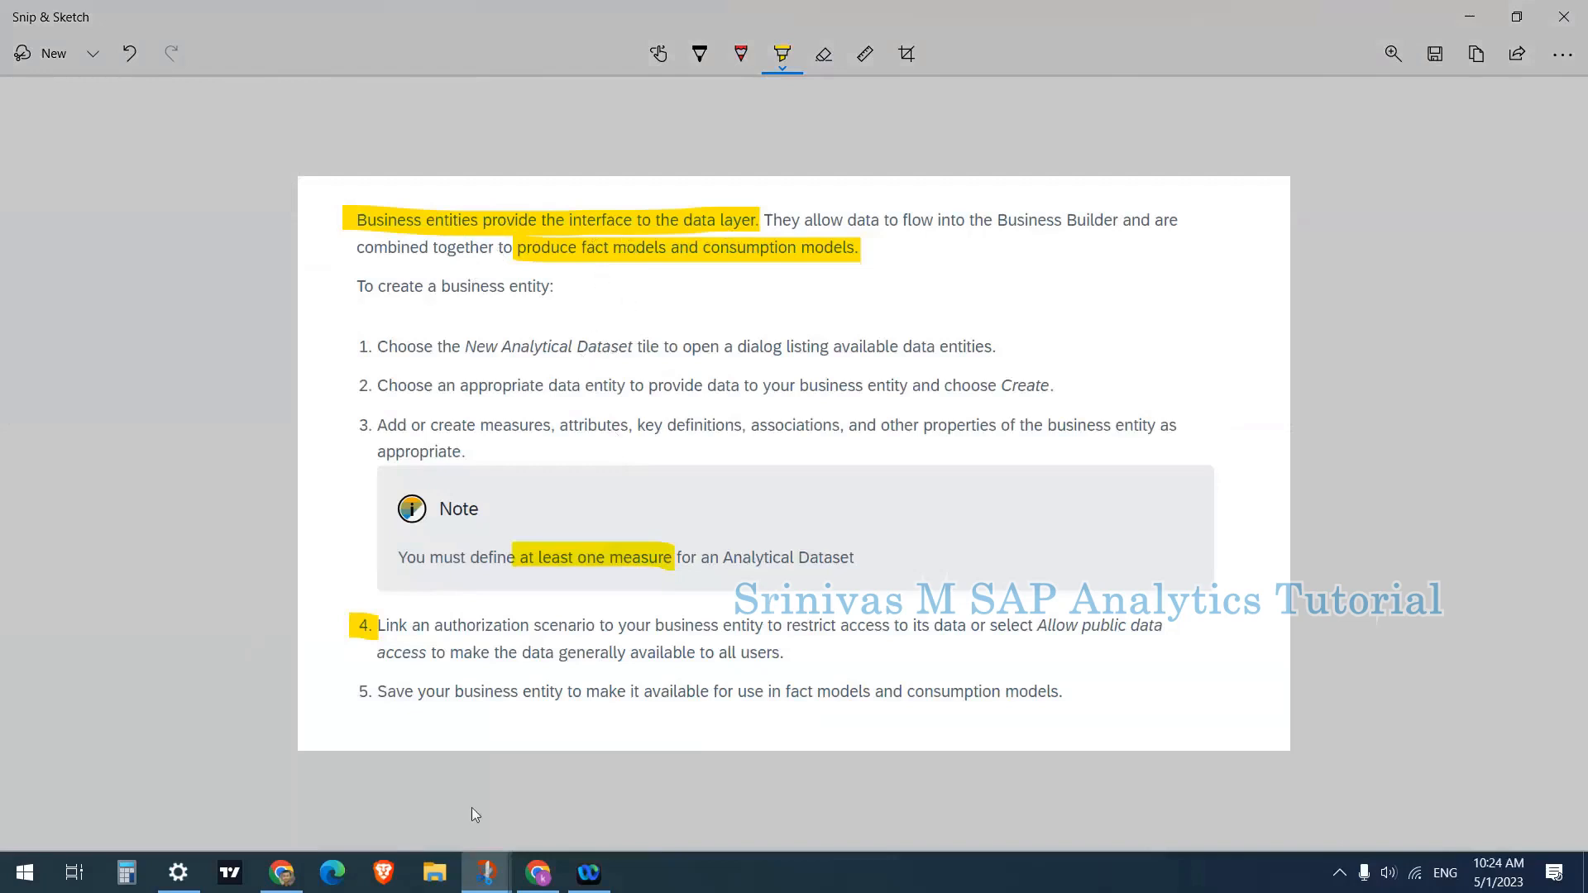
{"action": "left_click", "coordinate": [282, 873]}
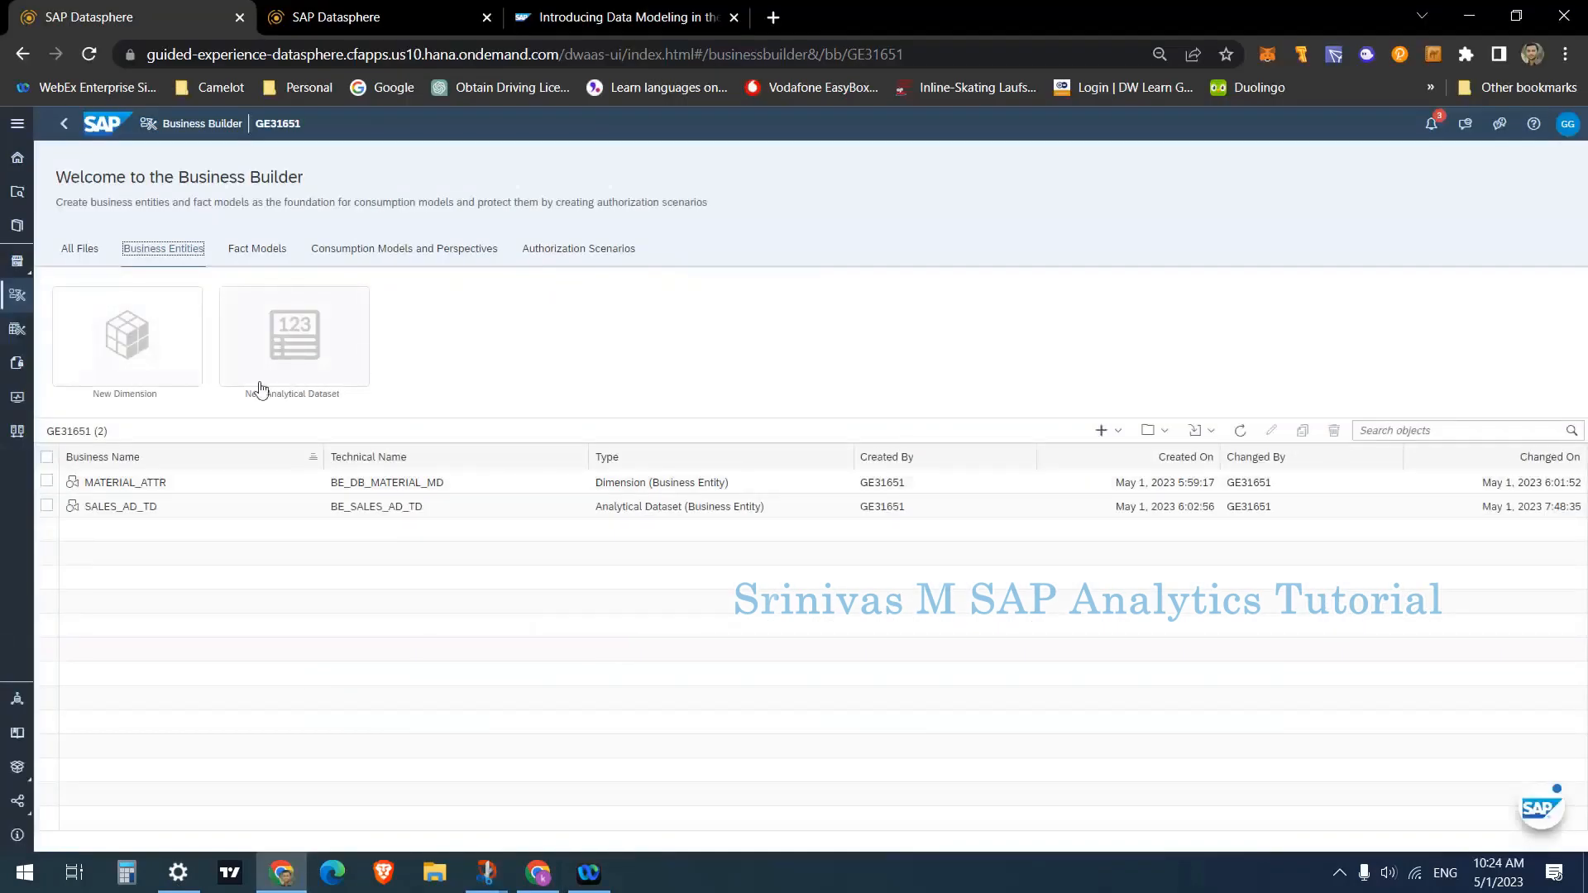
{"action": "mouse_move", "coordinate": [486, 884]}
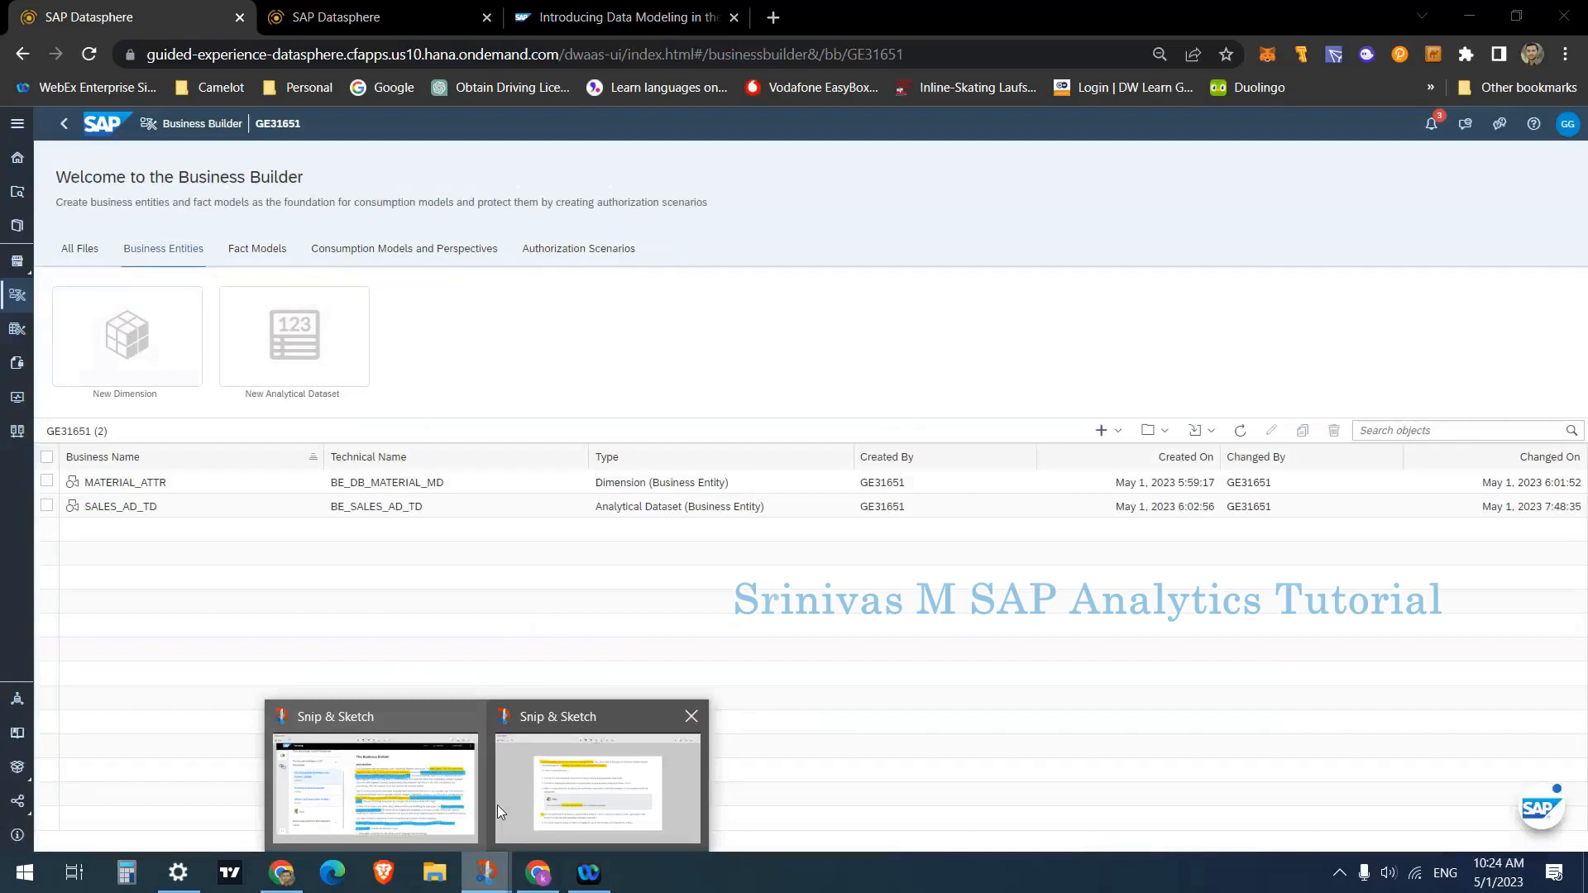
{"action": "left_click", "coordinate": [559, 802]}
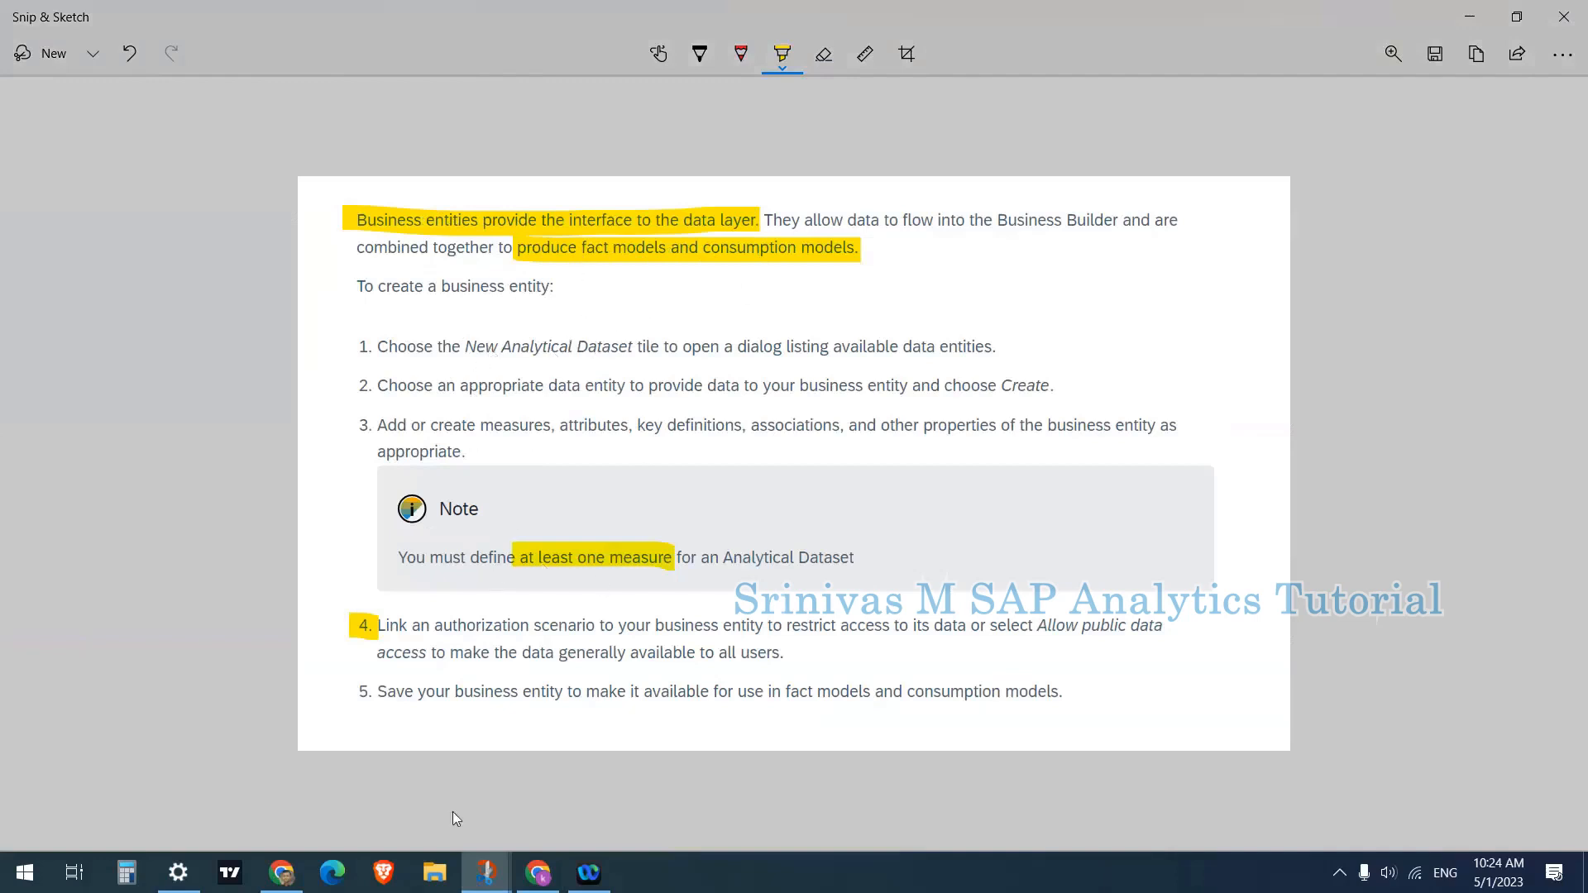
{"action": "left_click", "coordinate": [285, 861]}
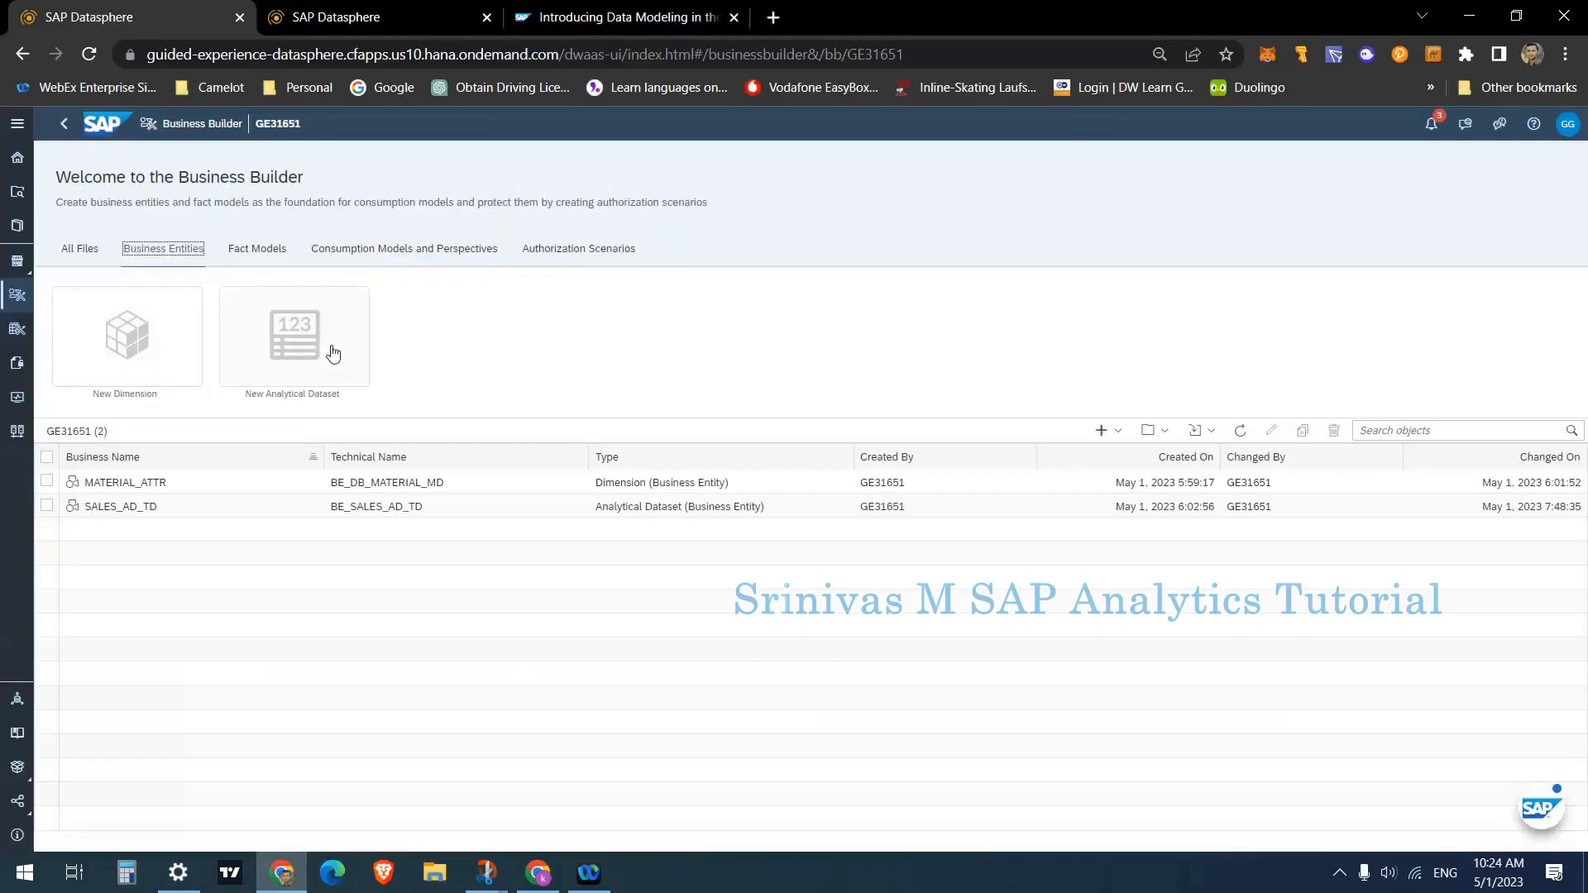
{"action": "mouse_move", "coordinate": [486, 873]}
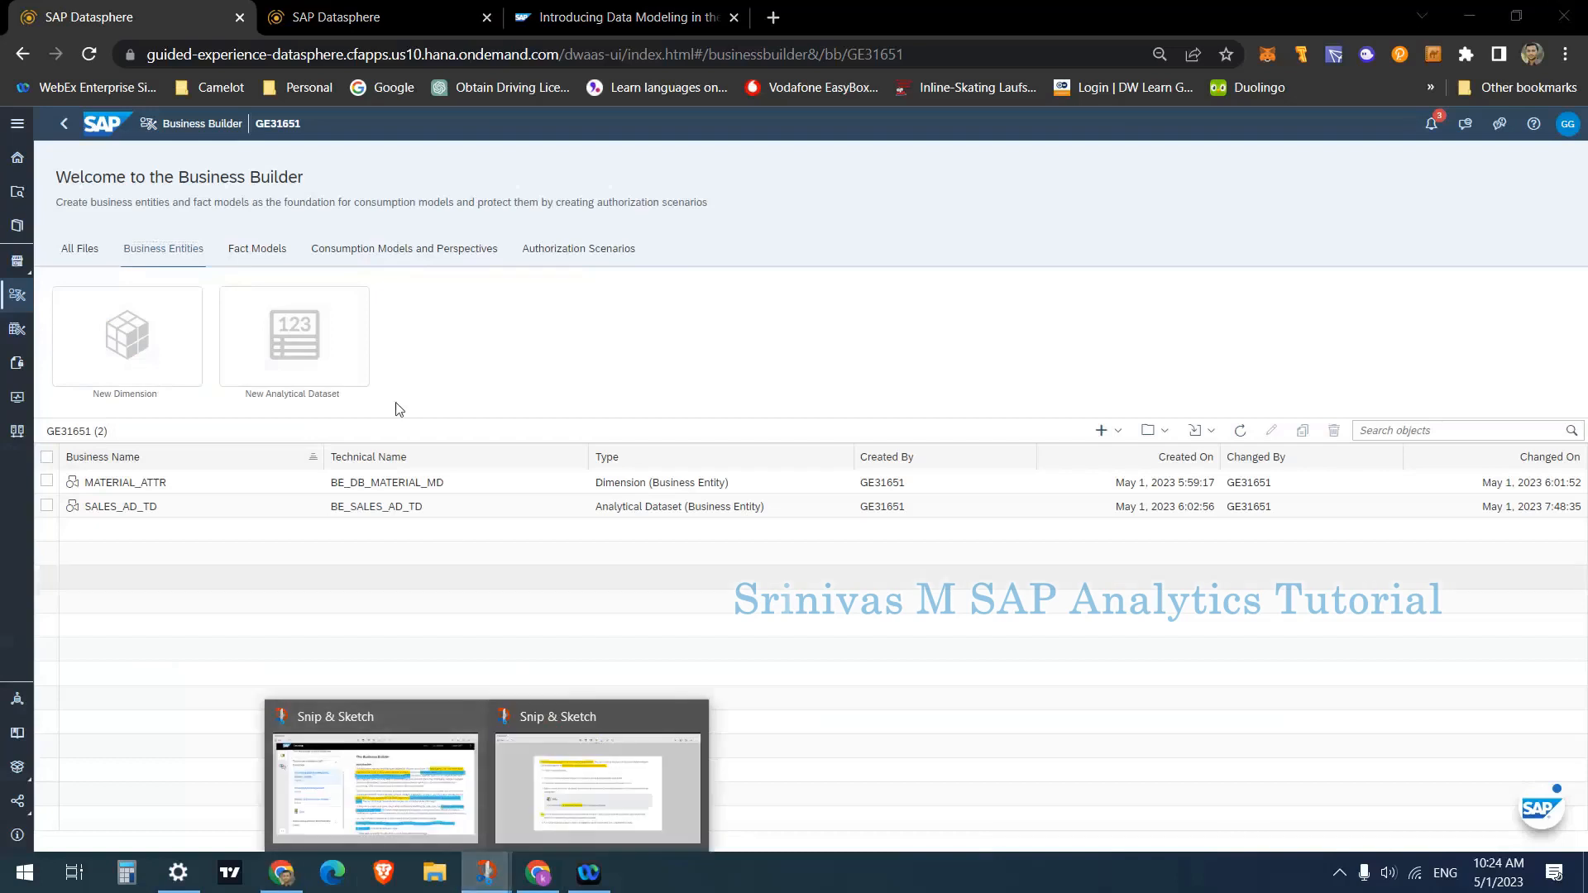
{"action": "left_click", "coordinate": [581, 772]}
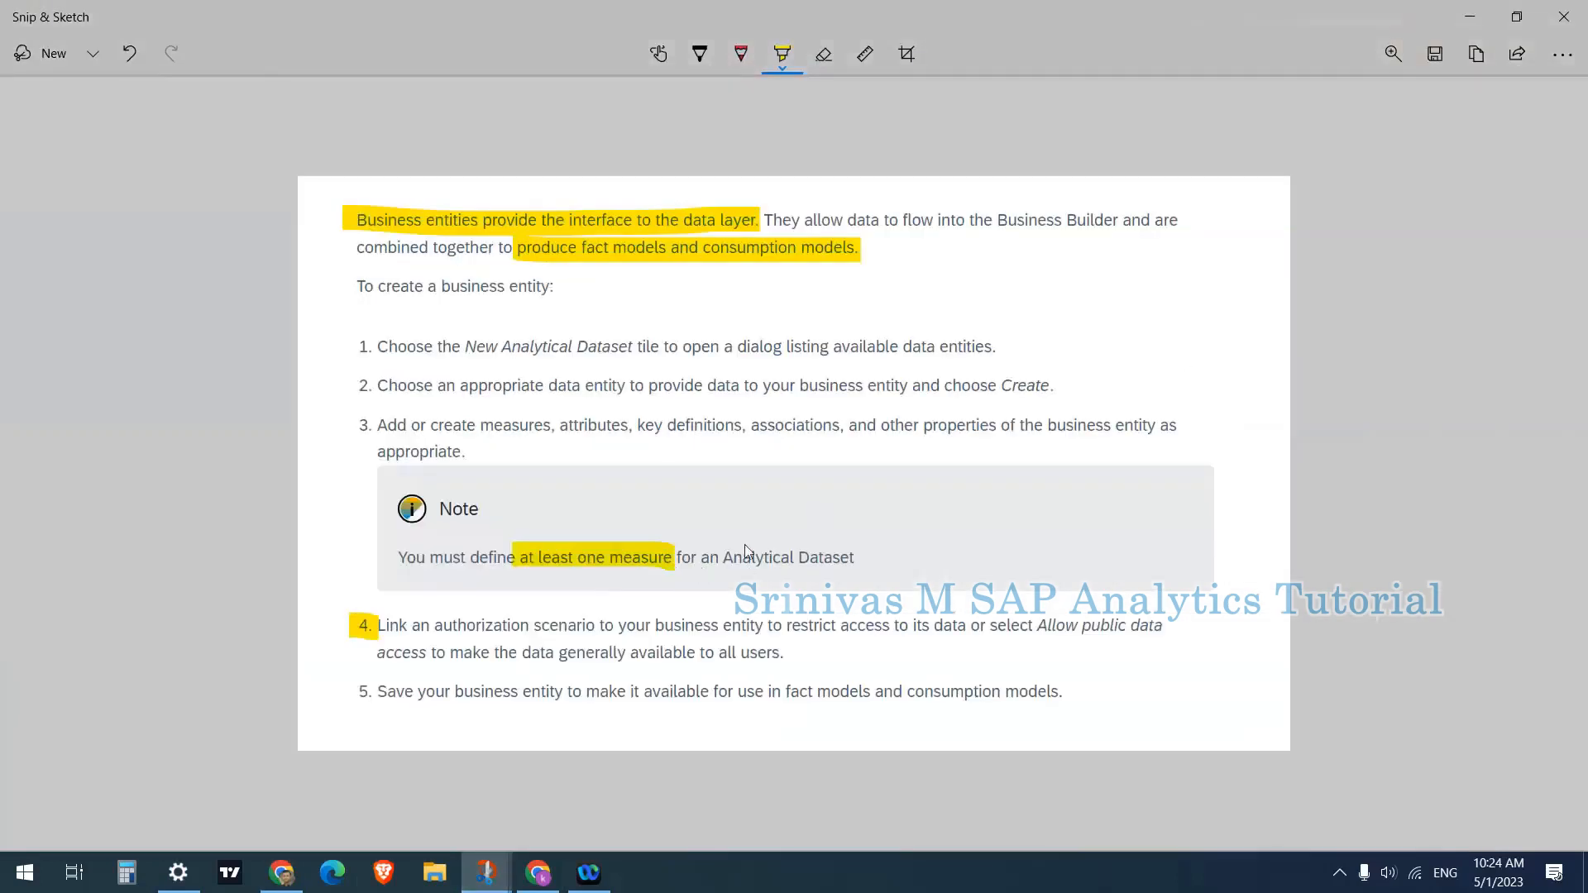
{"action": "left_click", "coordinate": [1469, 21]}
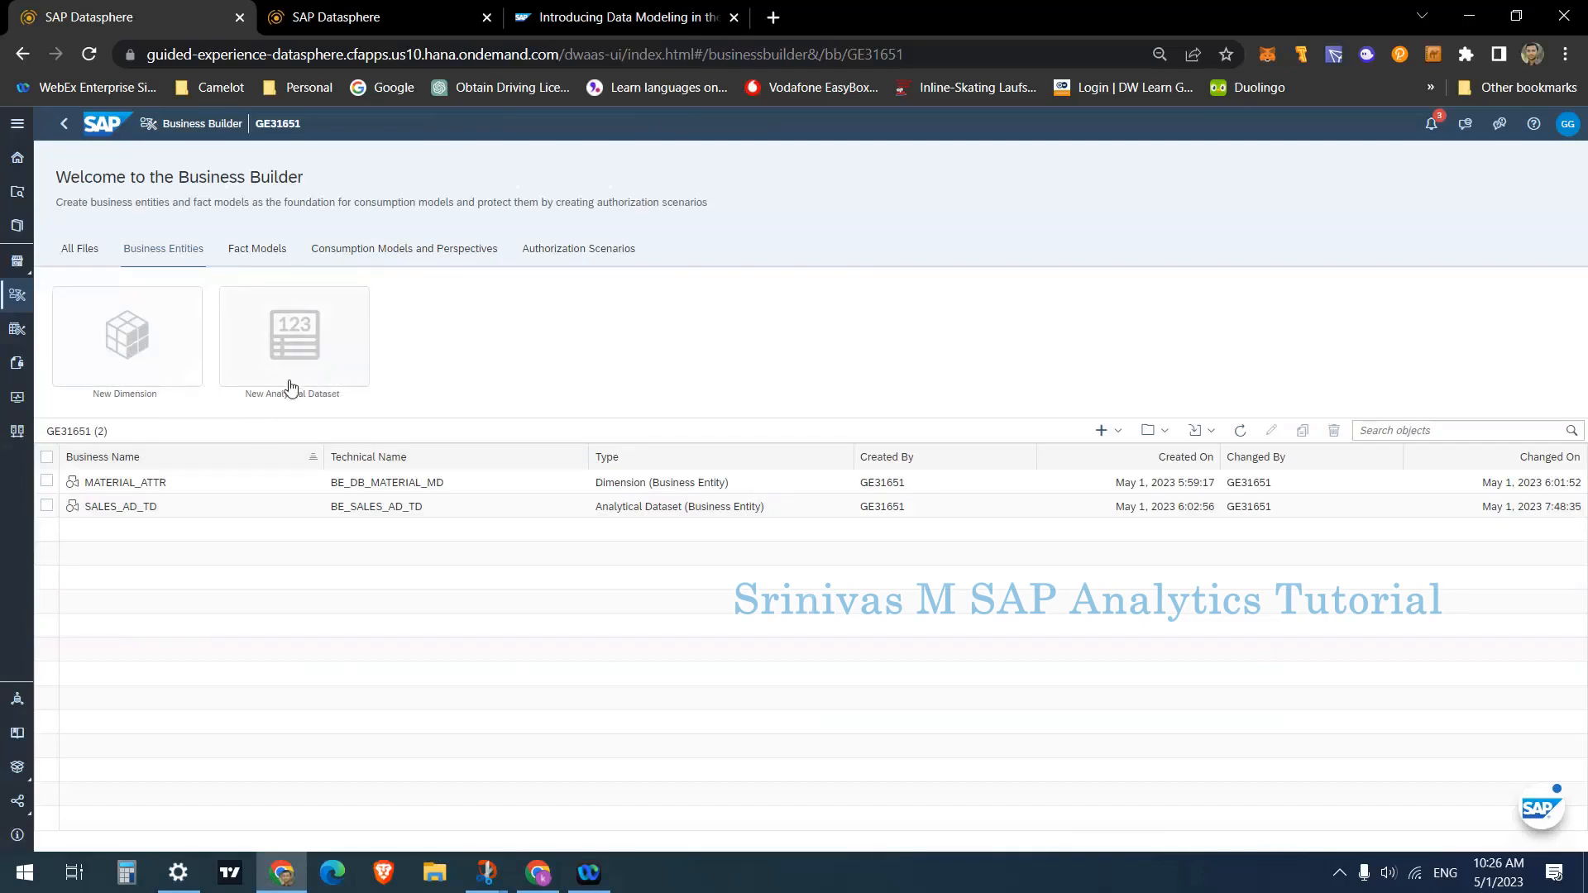
- Start a new dimension and enter MATERIAL_ATTR_MD_2 as its business name
{"action": "left_click", "coordinate": [145, 361]}
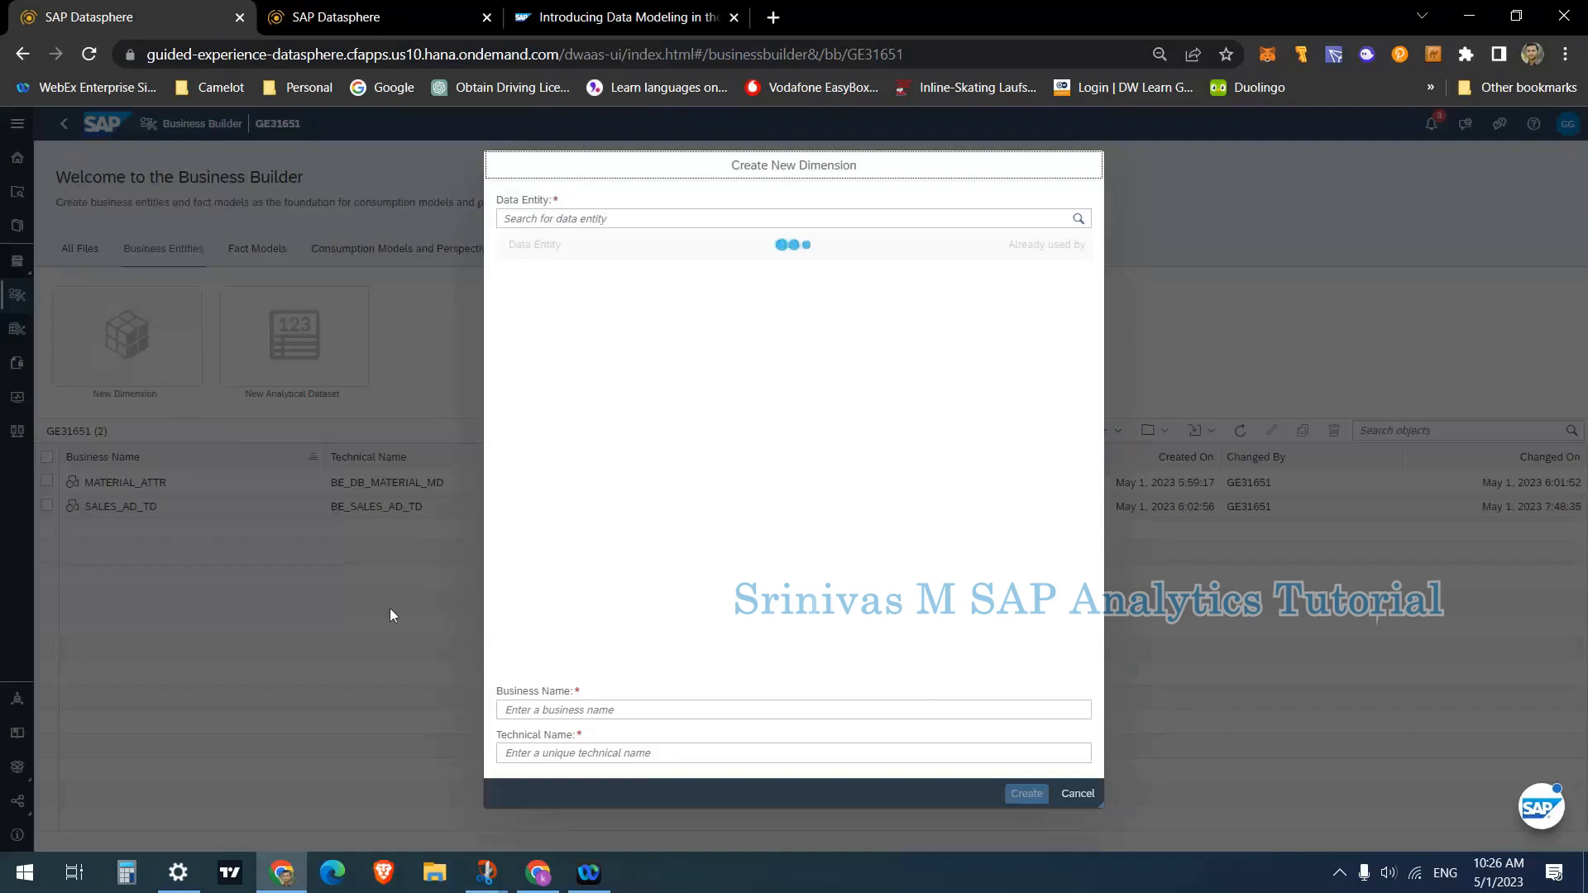
{"action": "left_click", "coordinate": [595, 710]}
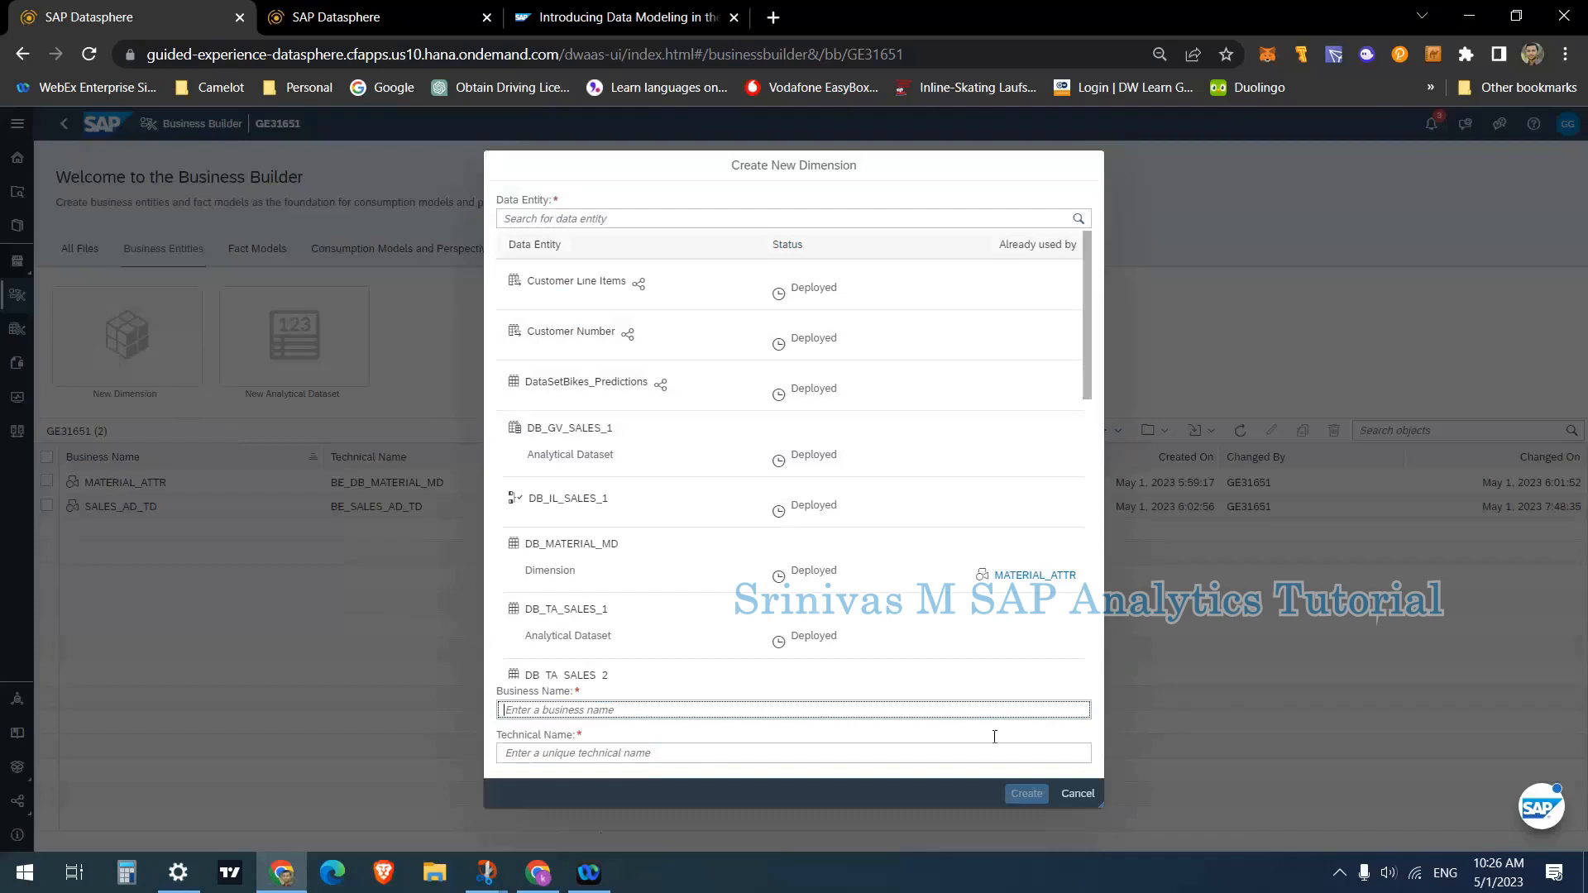
{"action": "type", "text": "MATER"}
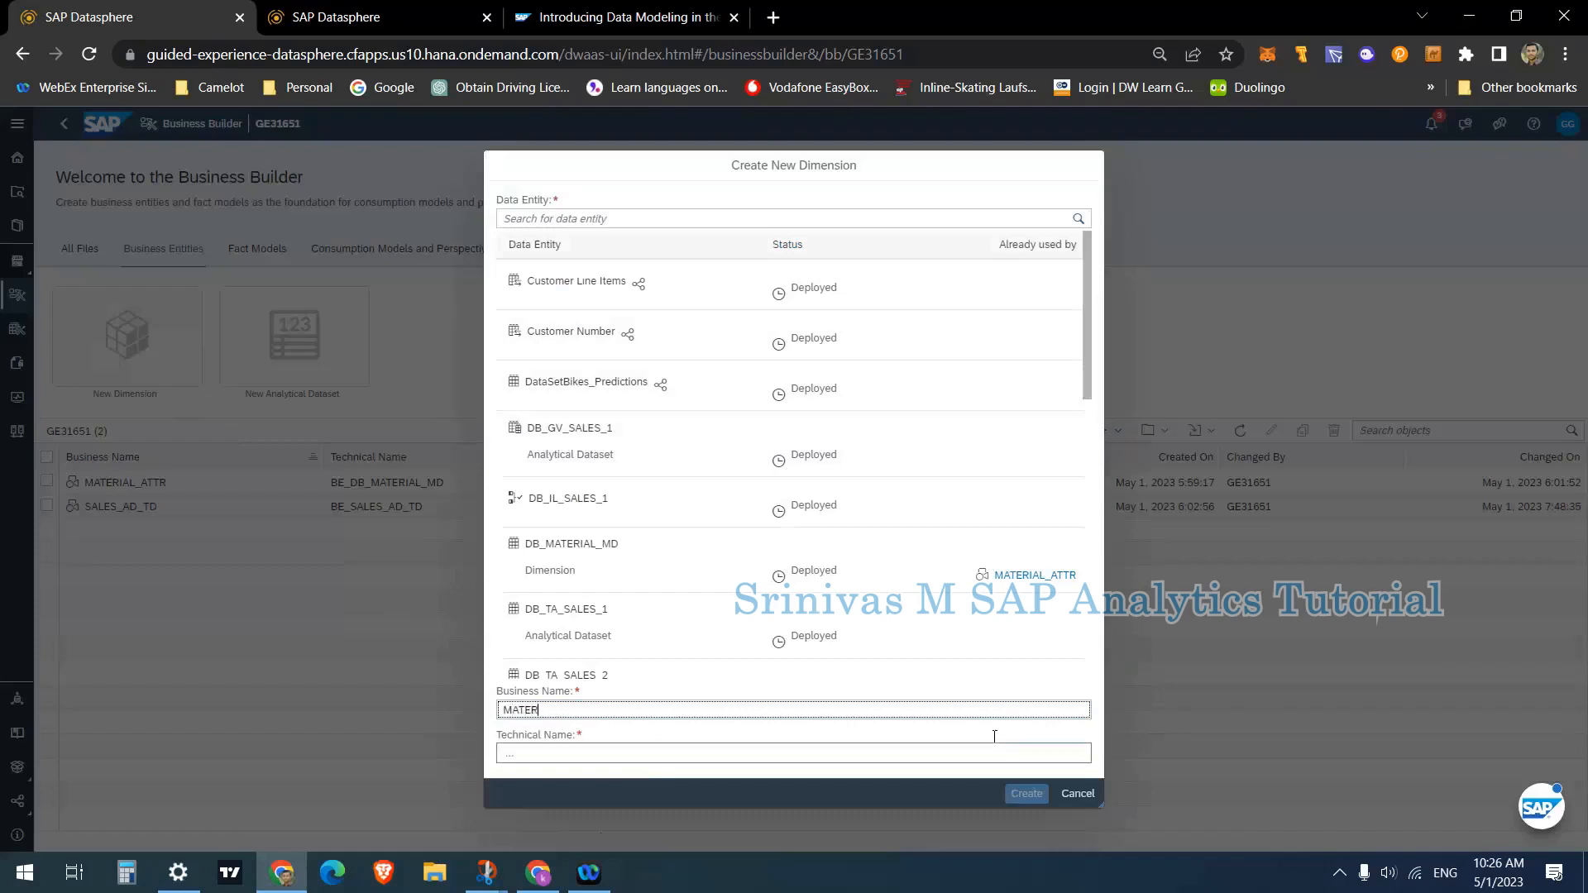
{"action": "type", "text": "UA"}
{"action": "key", "text": "BackSpace"}
{"action": "key", "text": "BackSpace"}
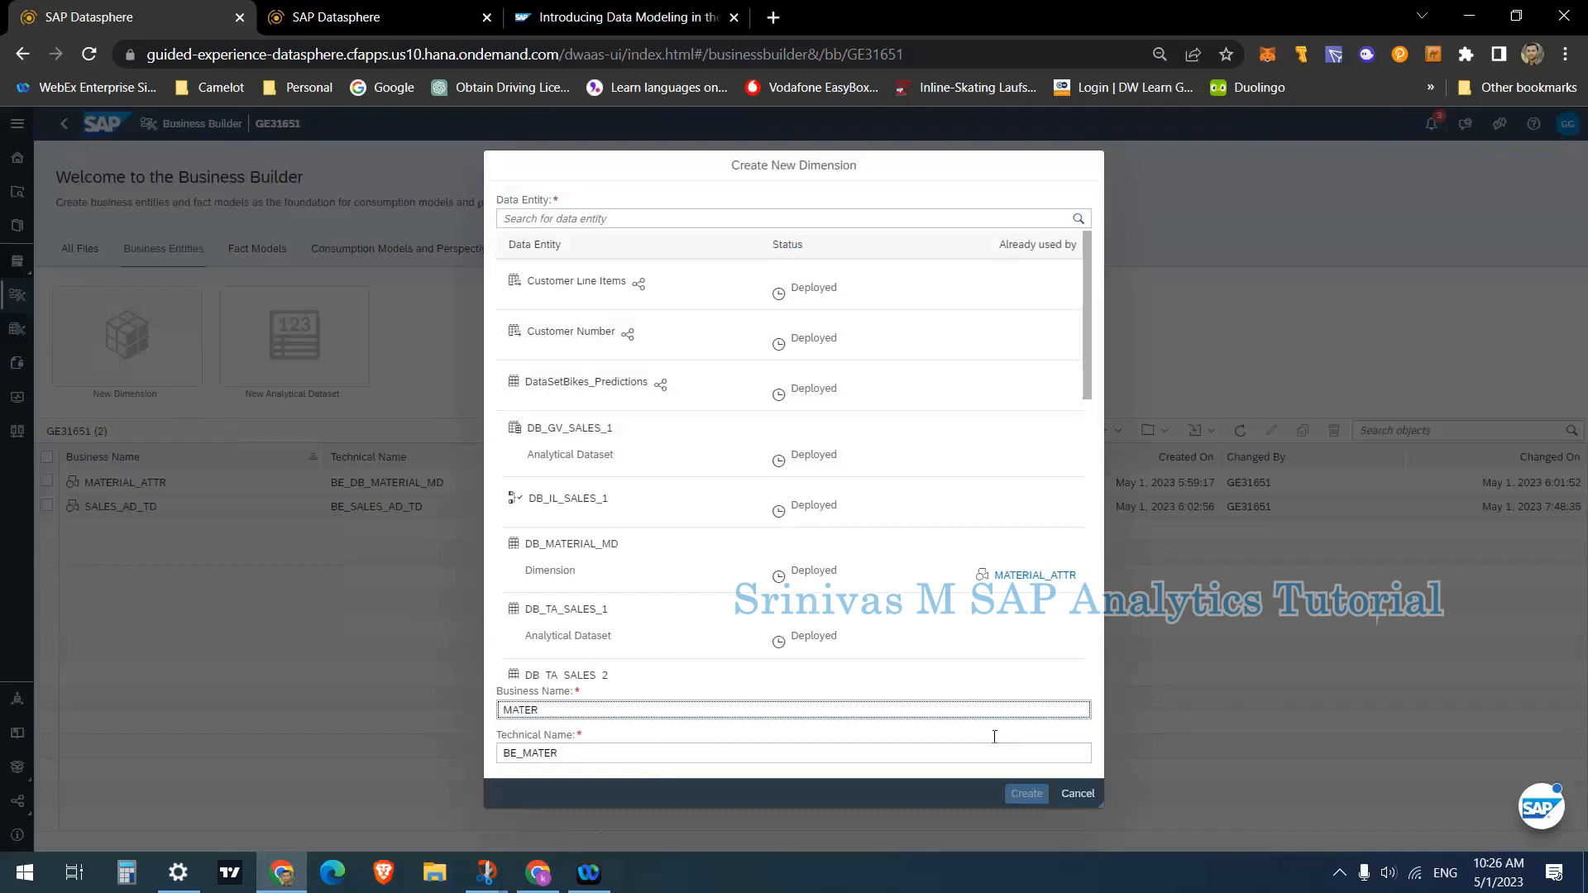
{"action": "type", "text": "IAL_"}
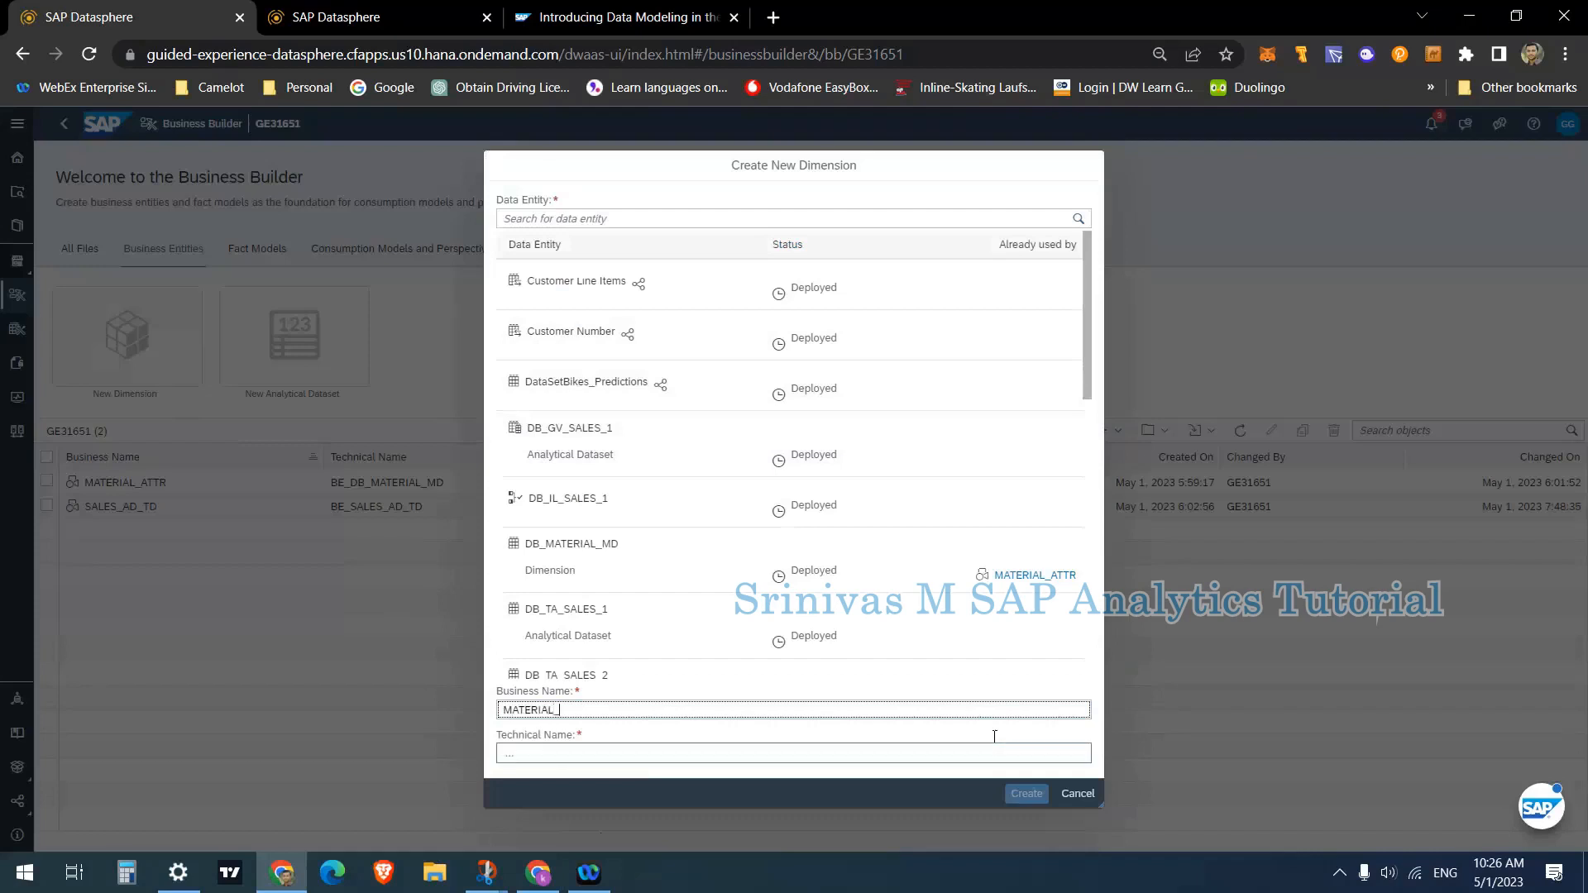
{"action": "type", "text": "ATTR"}
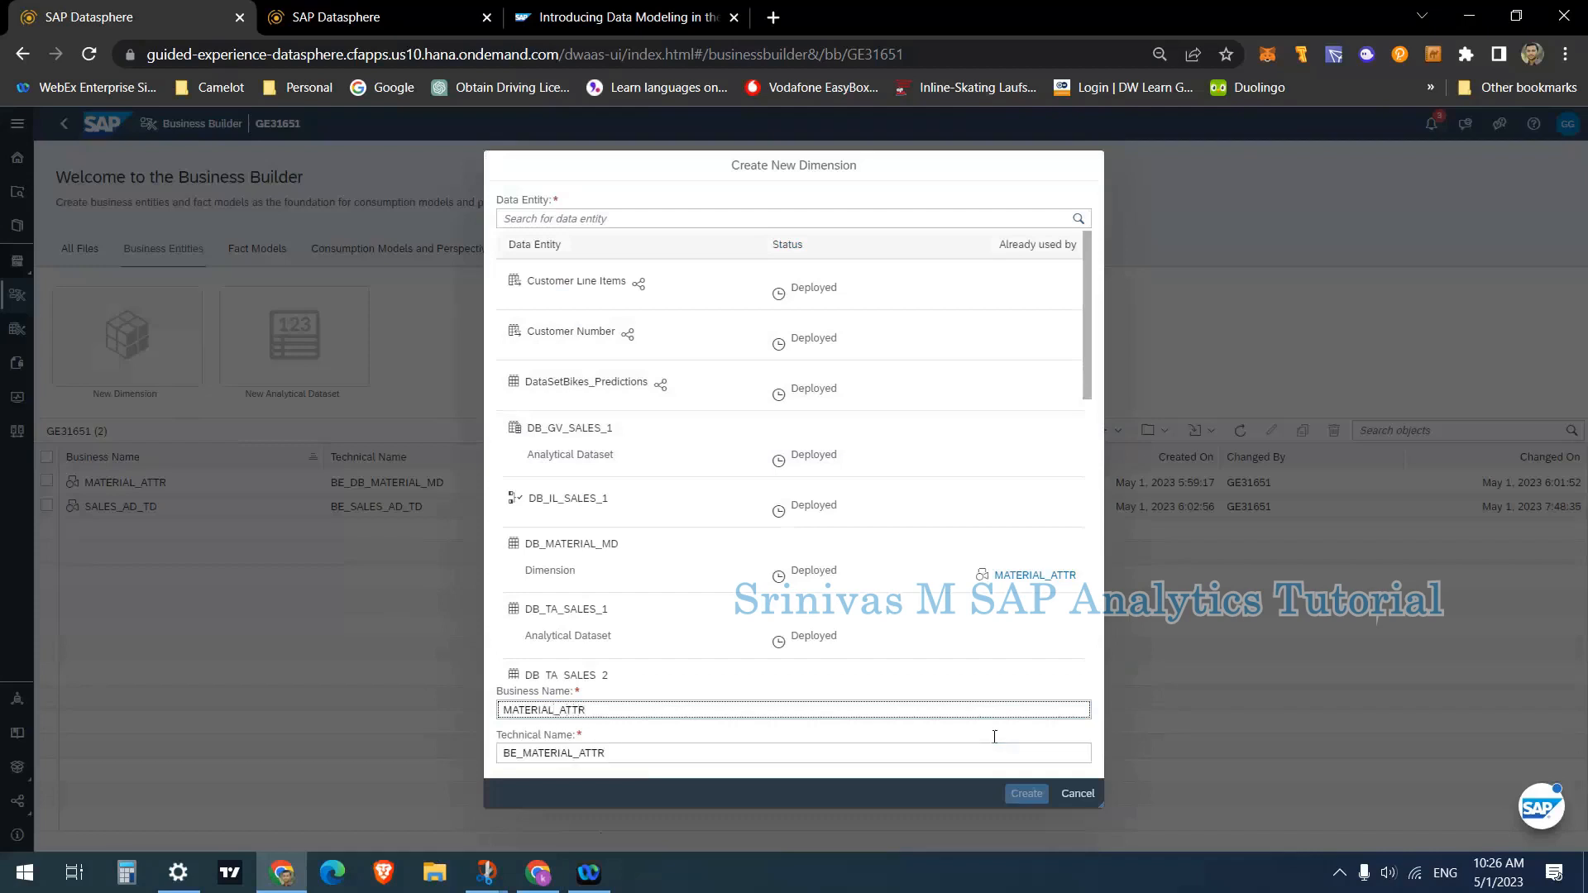
{"action": "type", "text": "_2"}
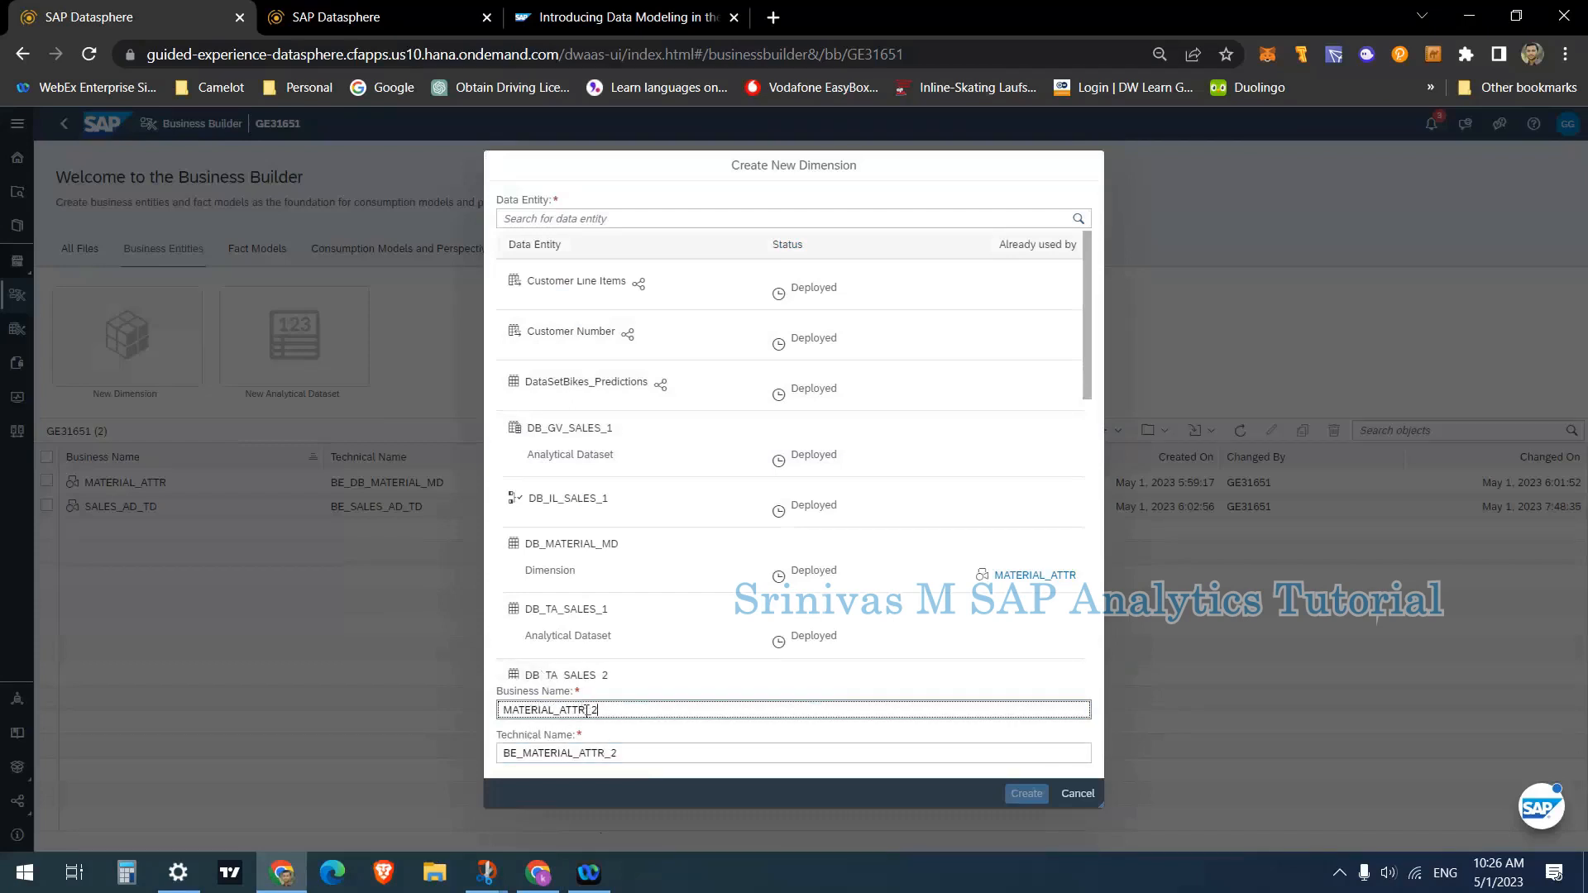
{"action": "left_click_drag", "start_coordinate": [586, 710], "coordinate": [592, 710]}
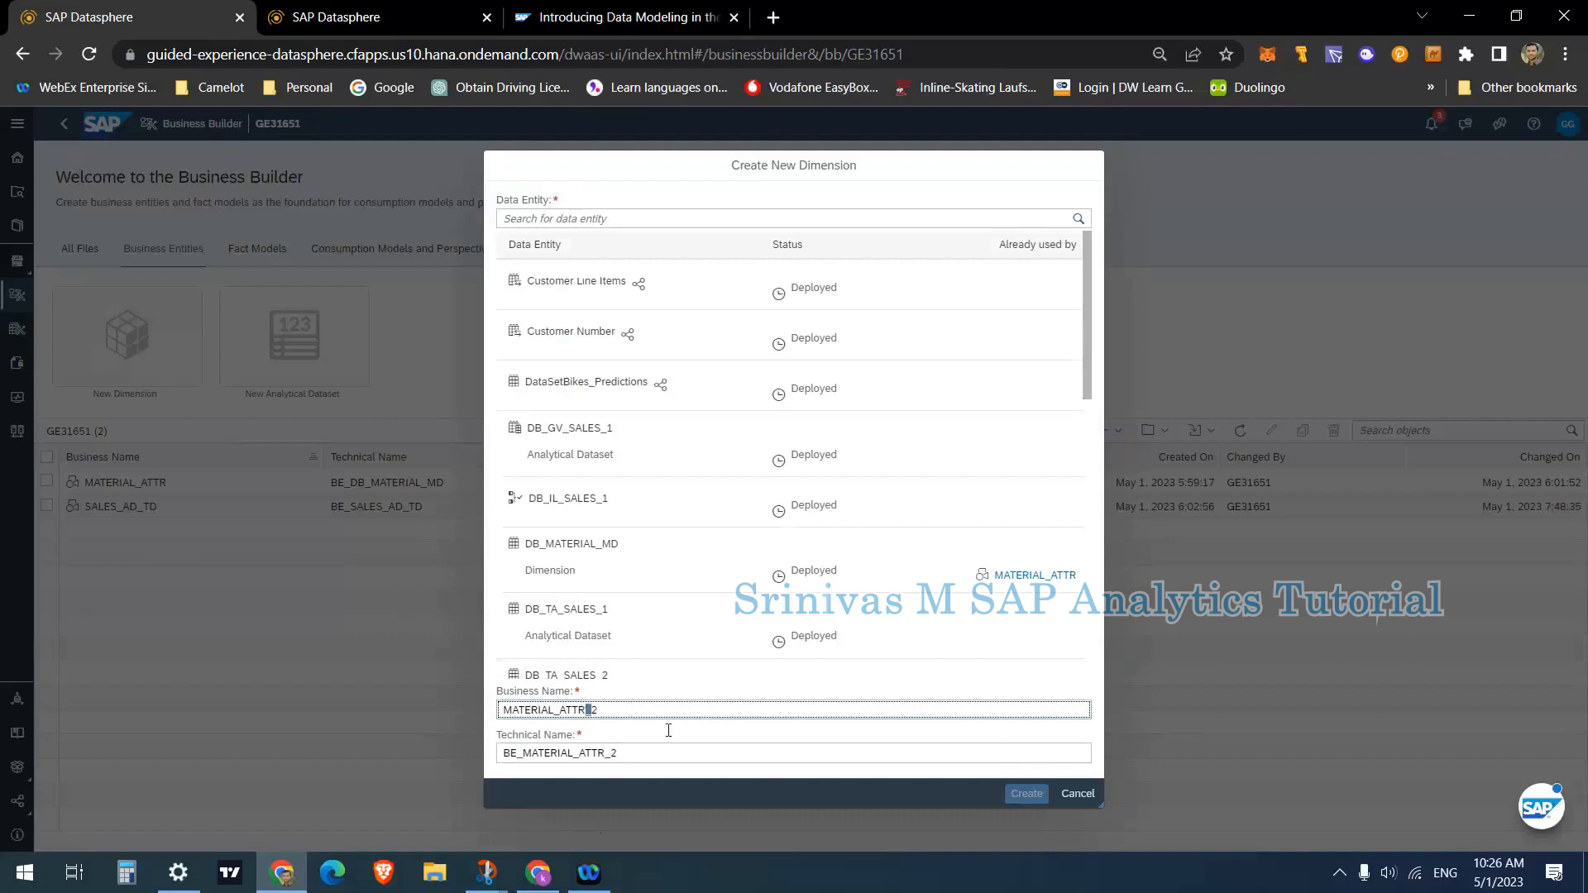
{"action": "type", "text": "MD_"}
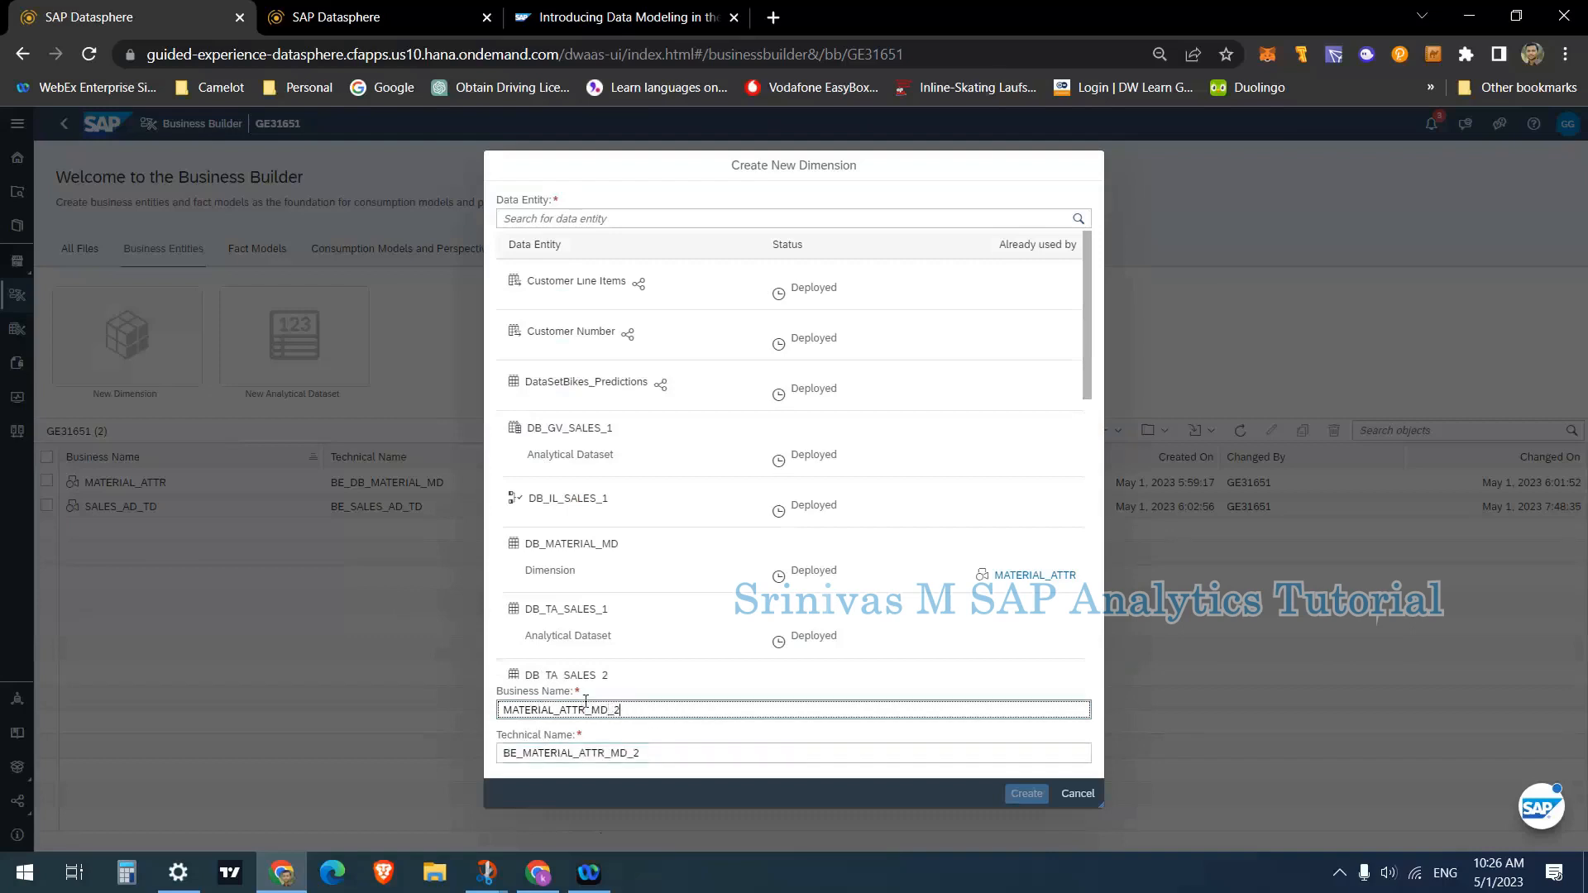
{"action": "left_click_drag", "start_coordinate": [621, 705], "coordinate": [458, 703]}
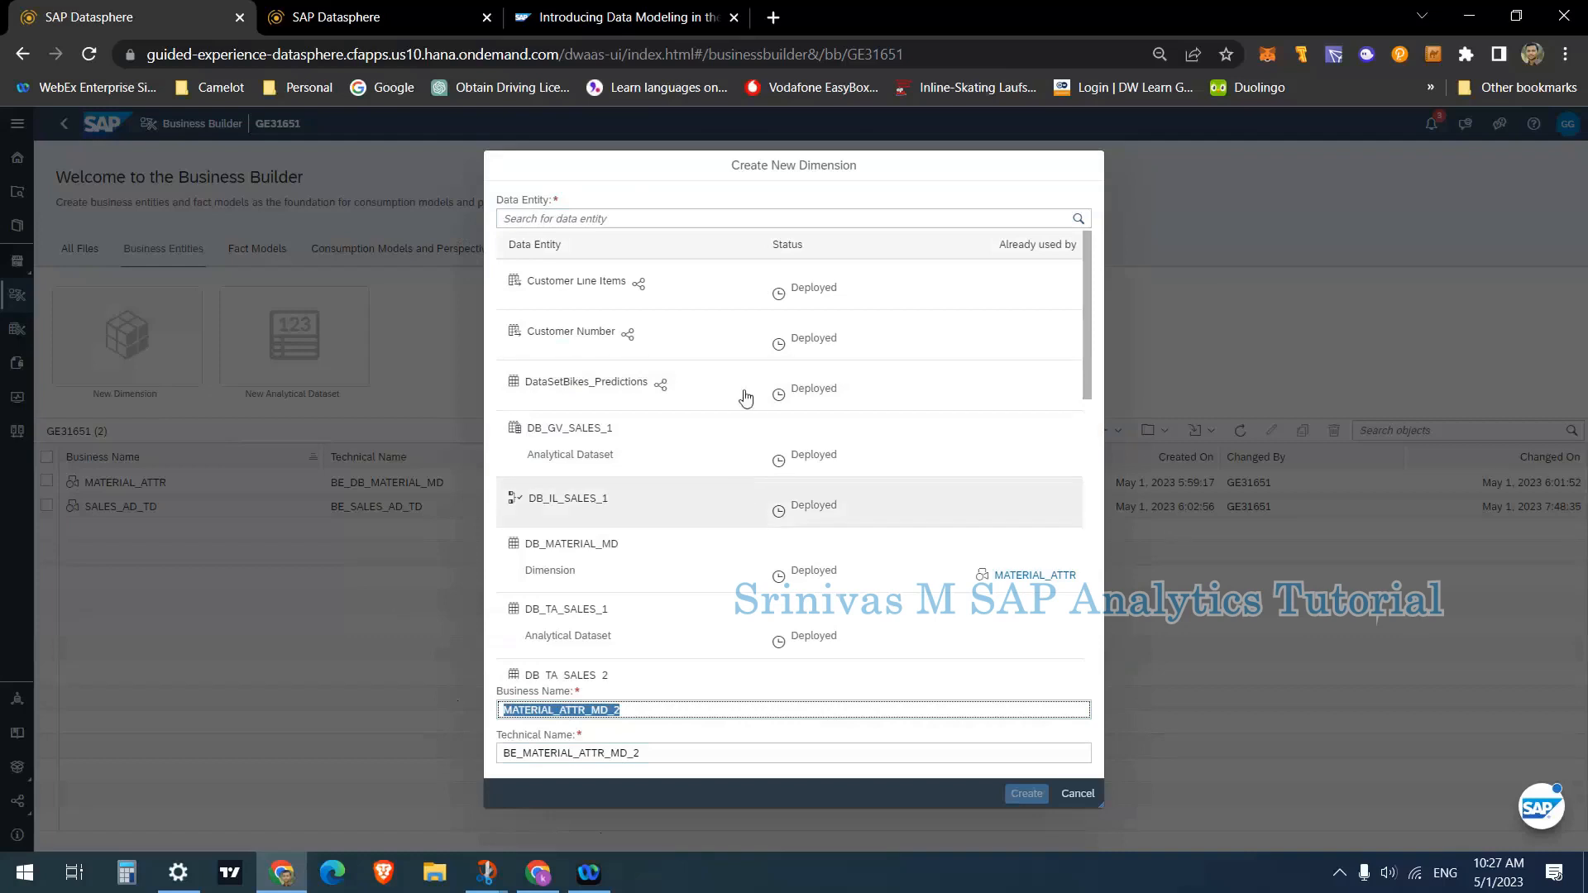
- Choose DB_MATERIAL_MD as the data entity and create the dimension, copying its attributes and key definitions
{"action": "scroll", "coordinate": [758, 466], "scroll_direction": "down", "scroll_amount": 1}
{"action": "scroll", "coordinate": [758, 466], "scroll_direction": "down", "scroll_amount": 5}
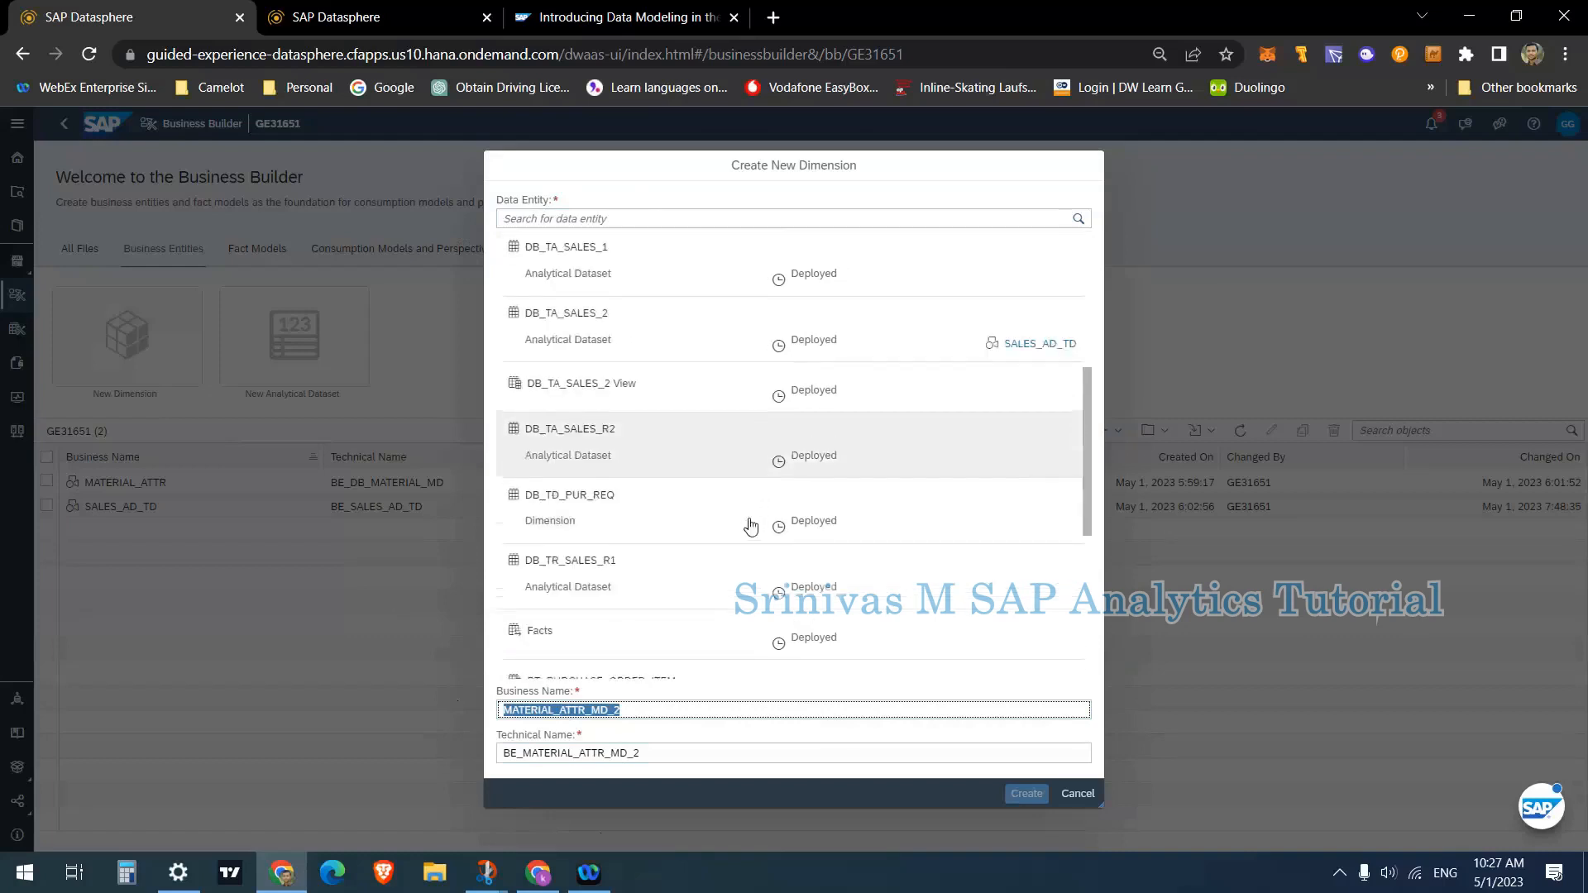
{"action": "scroll", "coordinate": [753, 512], "scroll_direction": "up", "scroll_amount": 6}
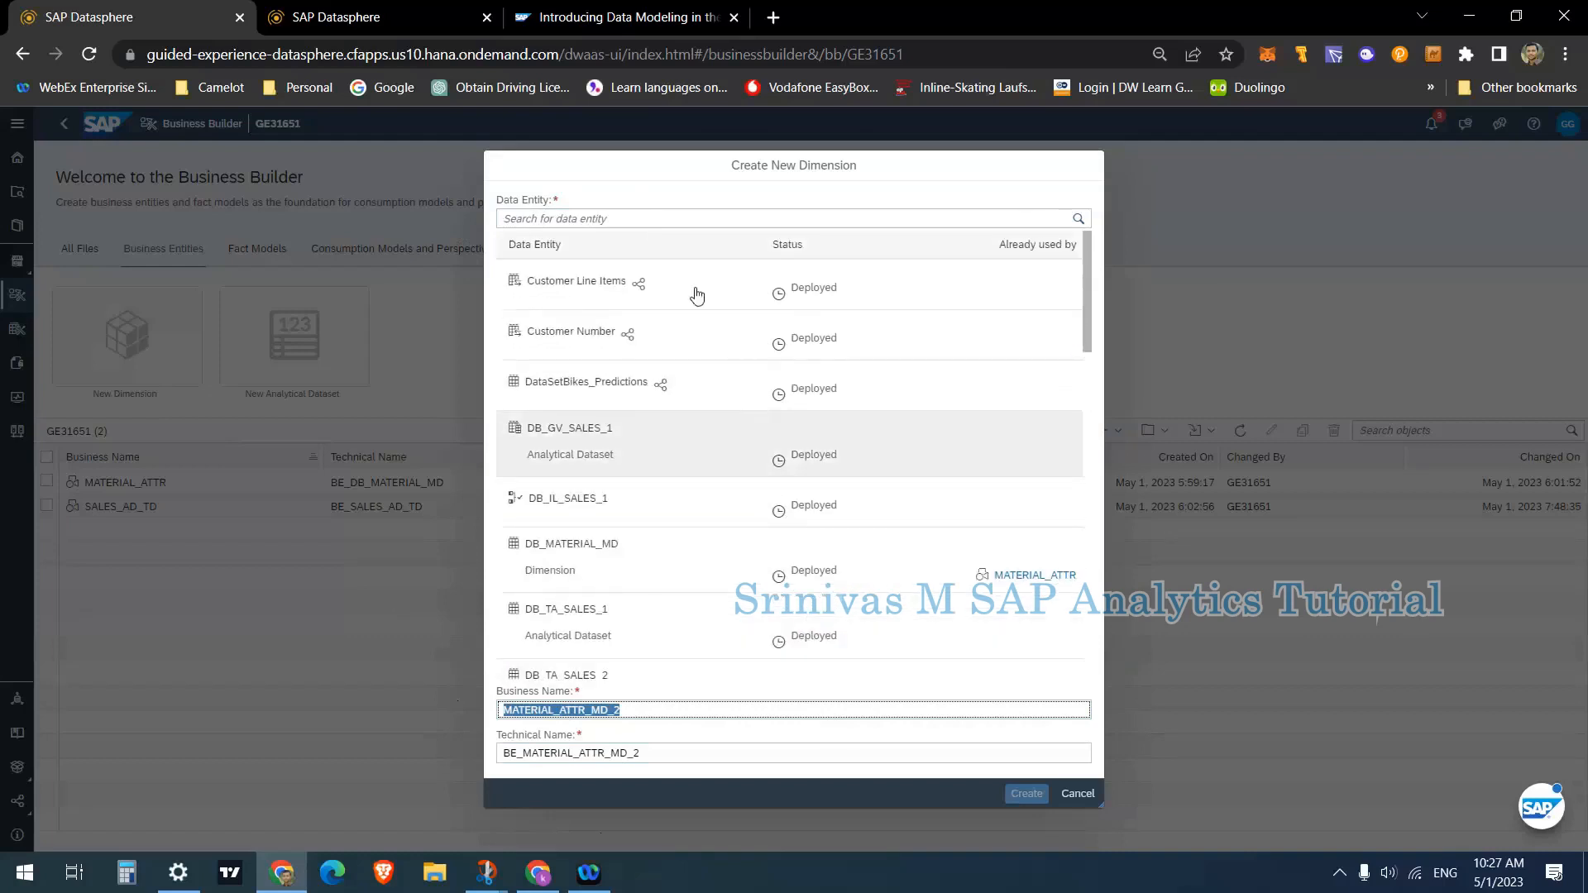
{"action": "left_click", "coordinate": [603, 561]}
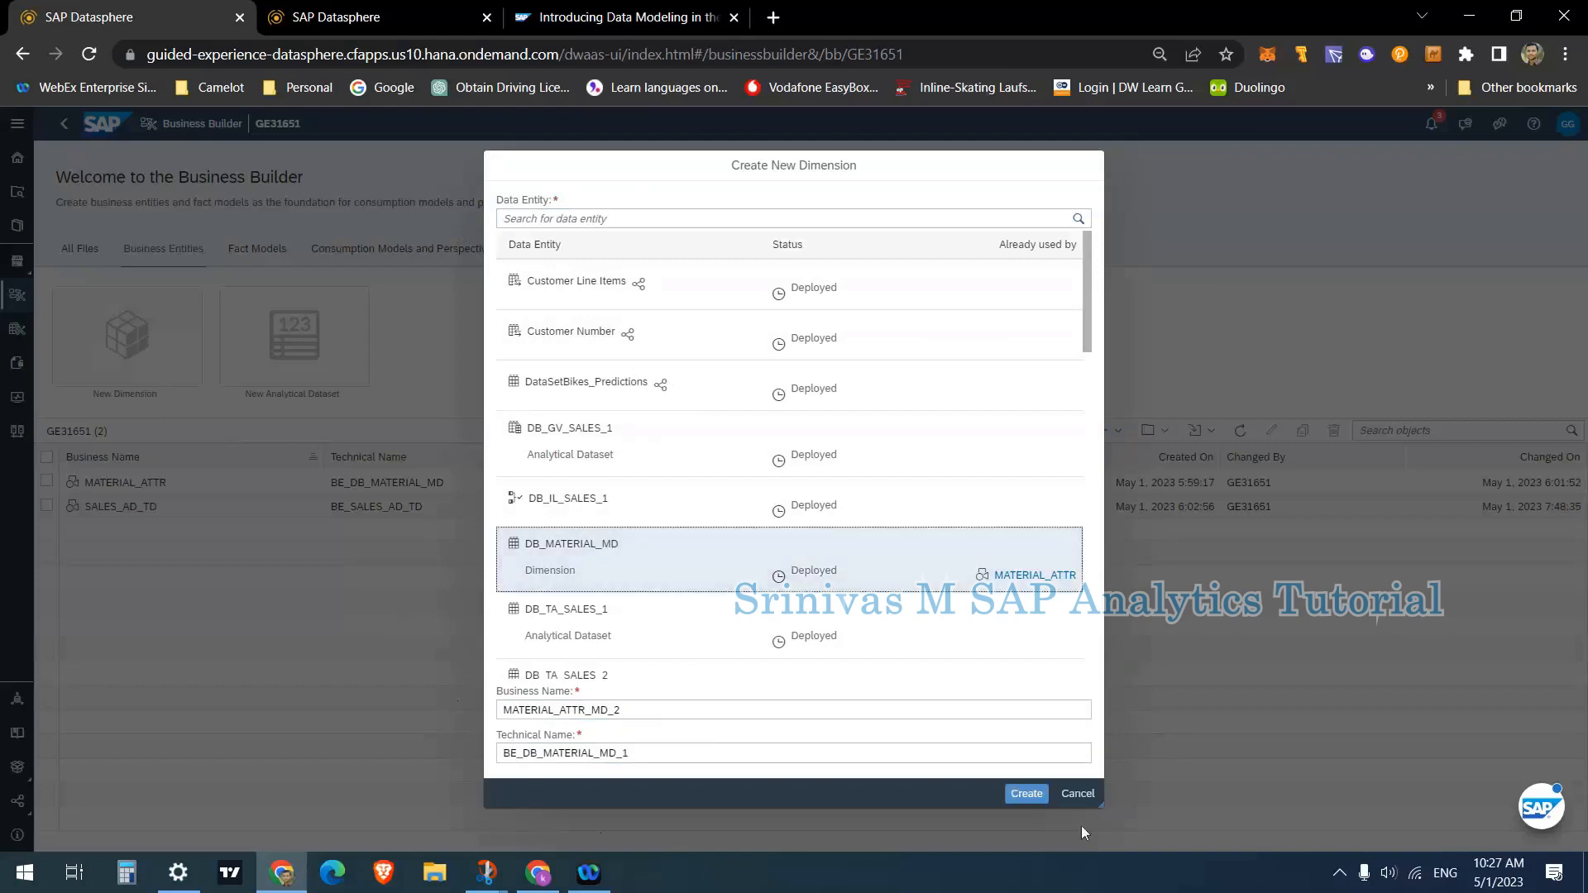
{"action": "left_click", "coordinate": [1026, 796]}
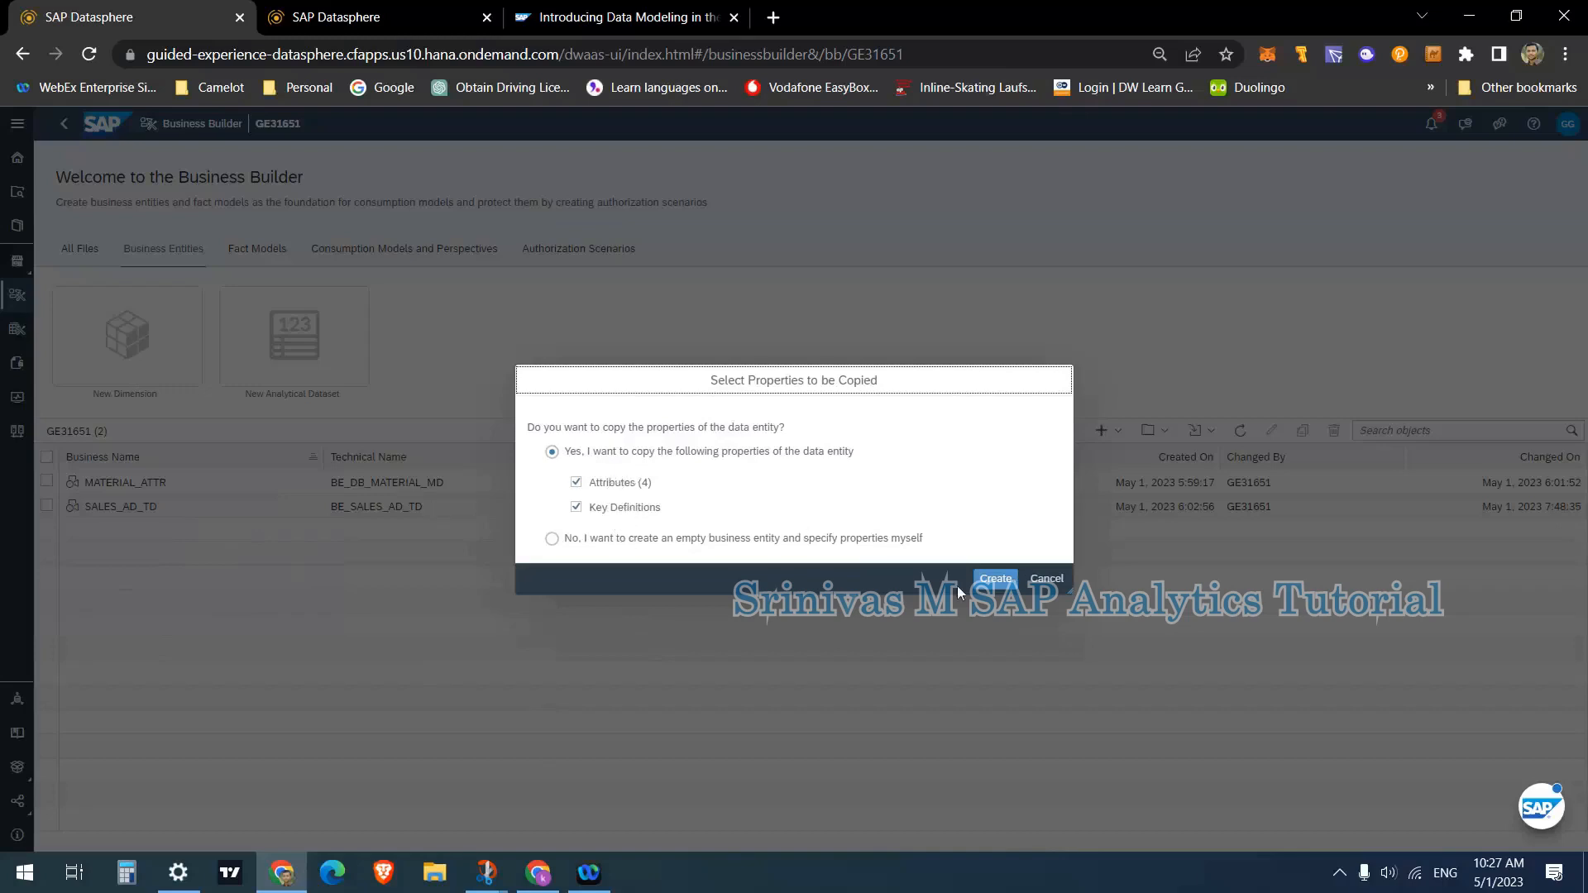
{"action": "left_click", "coordinate": [996, 579]}
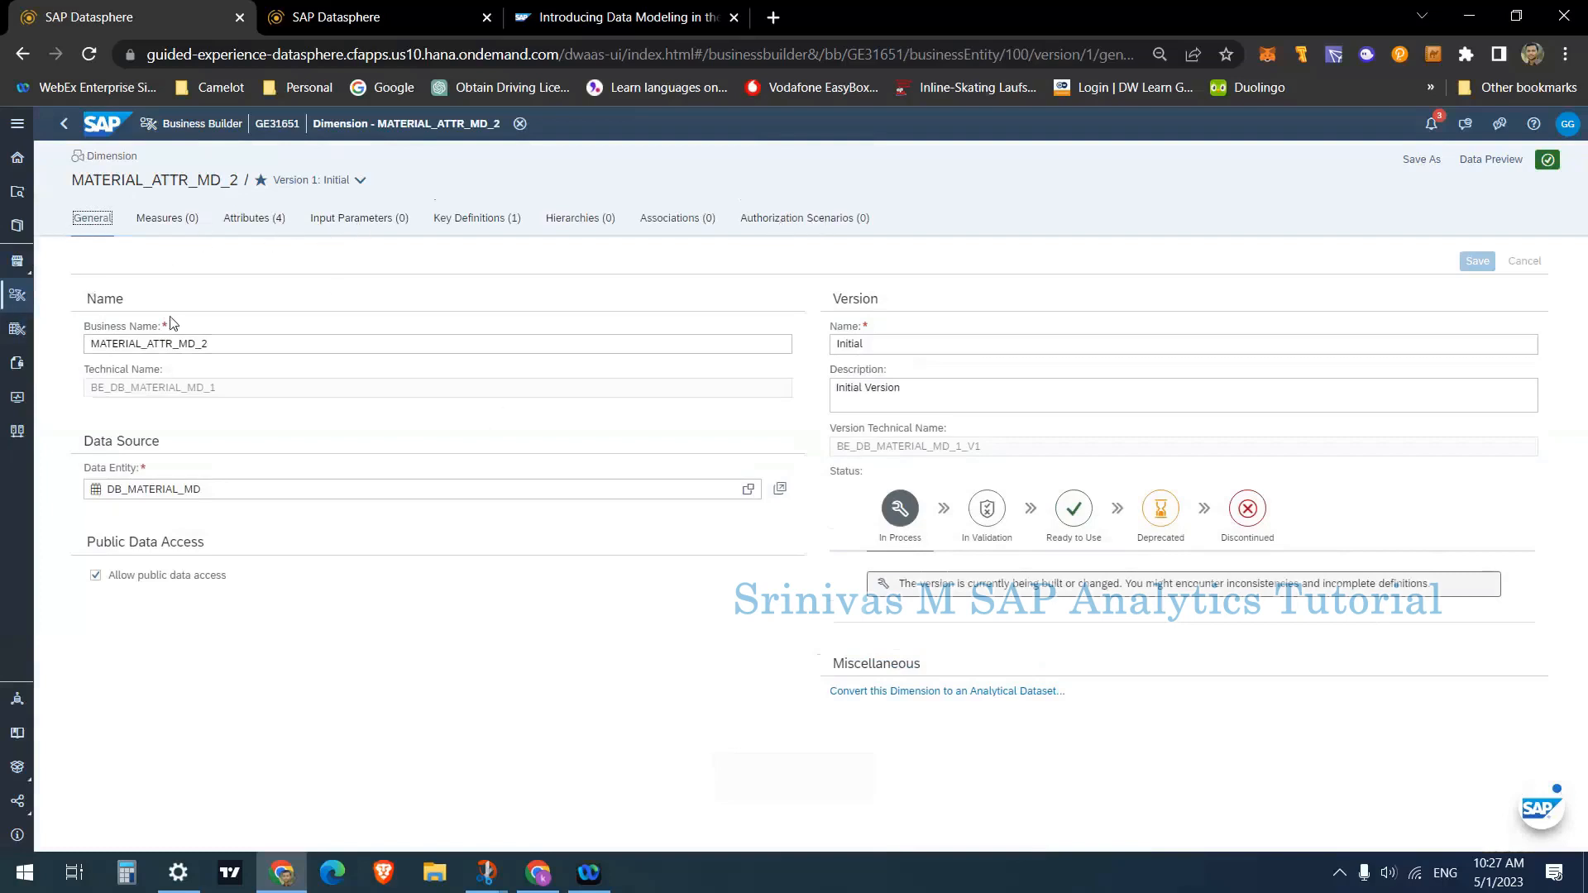
- Try the In Validation status for the dimension's version, return it to In Process, and save the dimension
{"action": "left_click", "coordinate": [137, 347]}
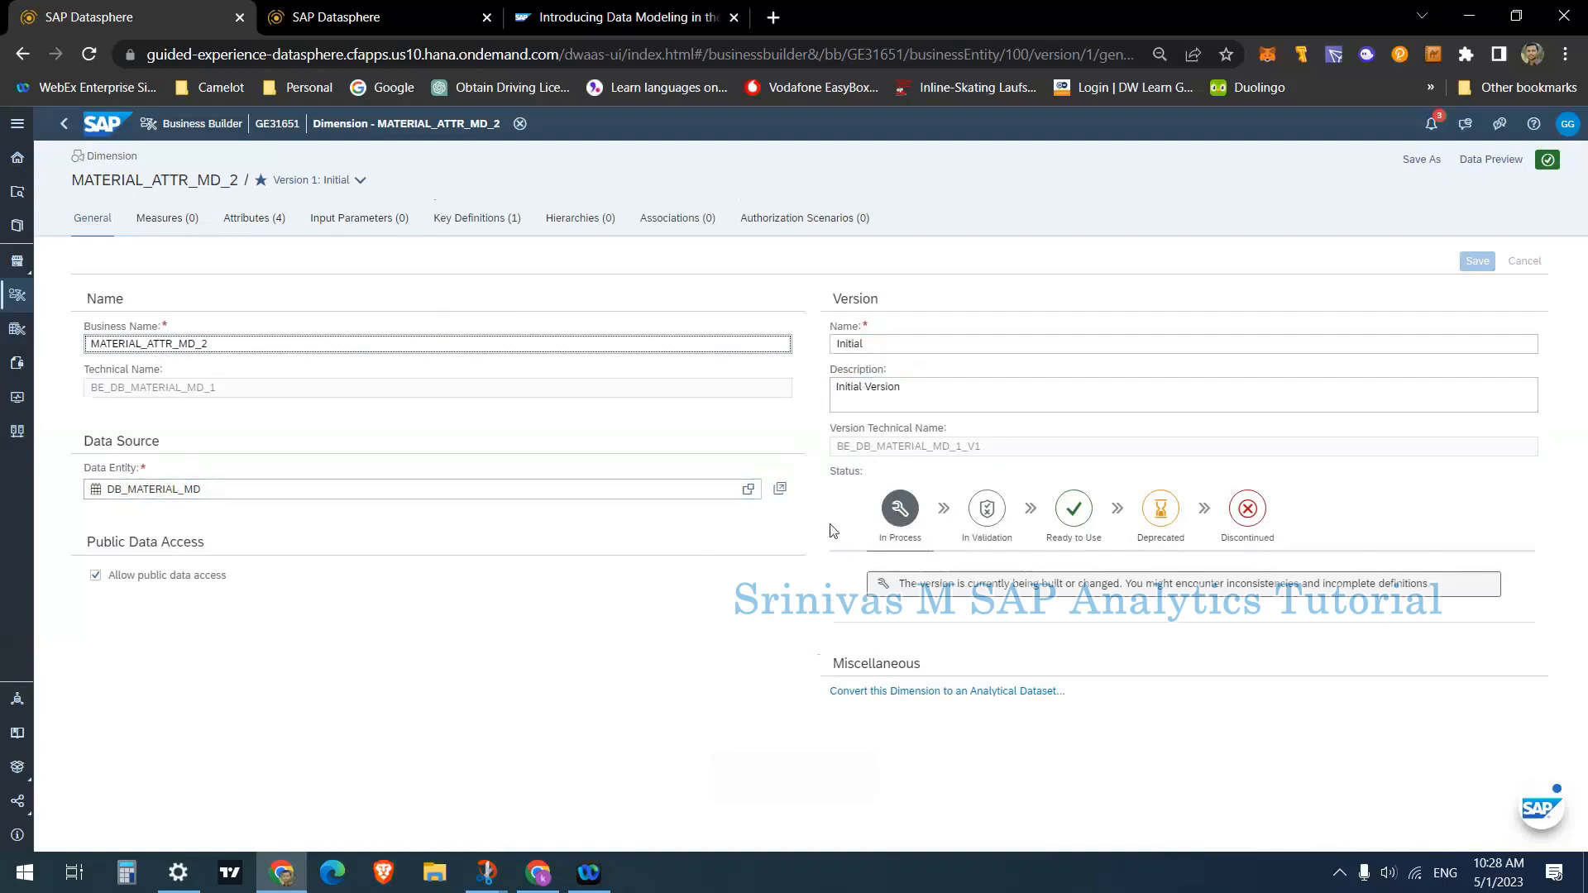
{"action": "left_click", "coordinate": [992, 513]}
{"action": "left_click", "coordinate": [900, 508]}
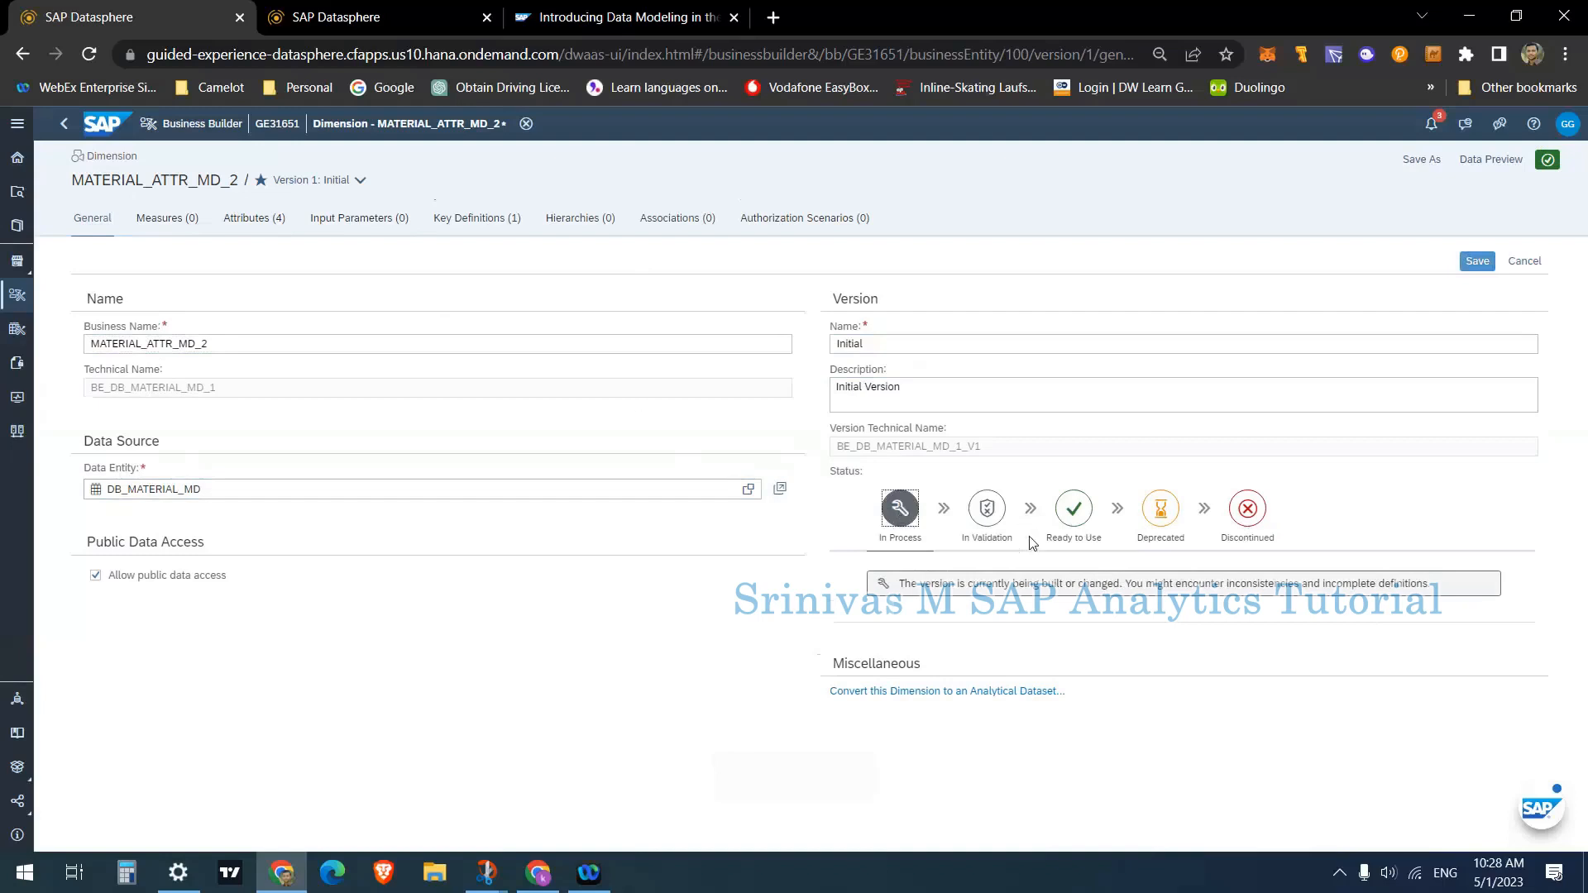
{"action": "left_click", "coordinate": [162, 220]}
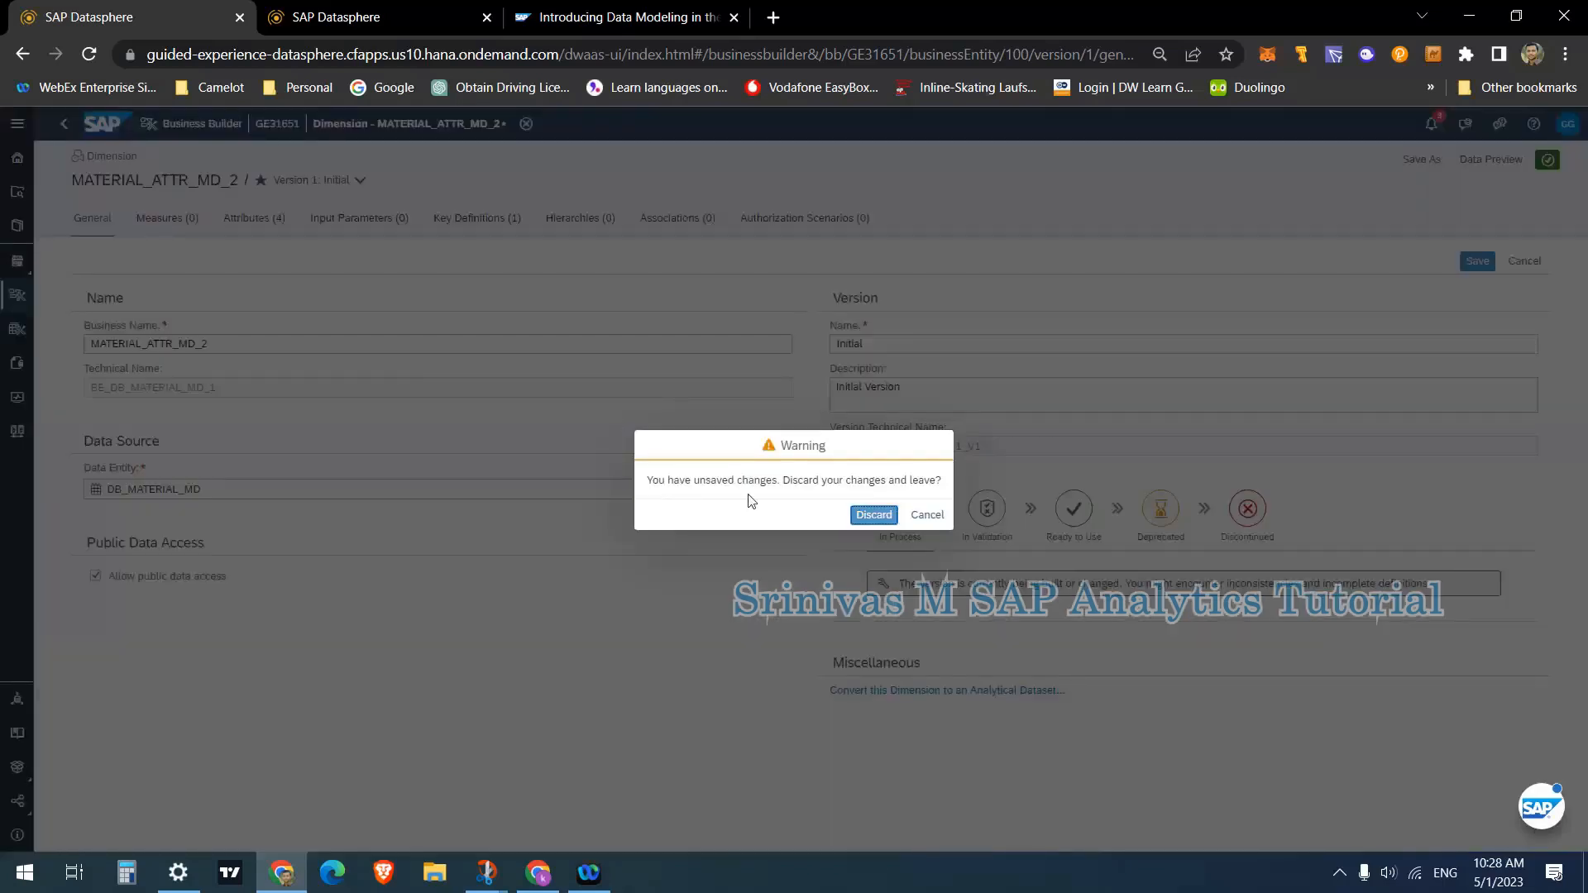
{"action": "left_click", "coordinate": [927, 516]}
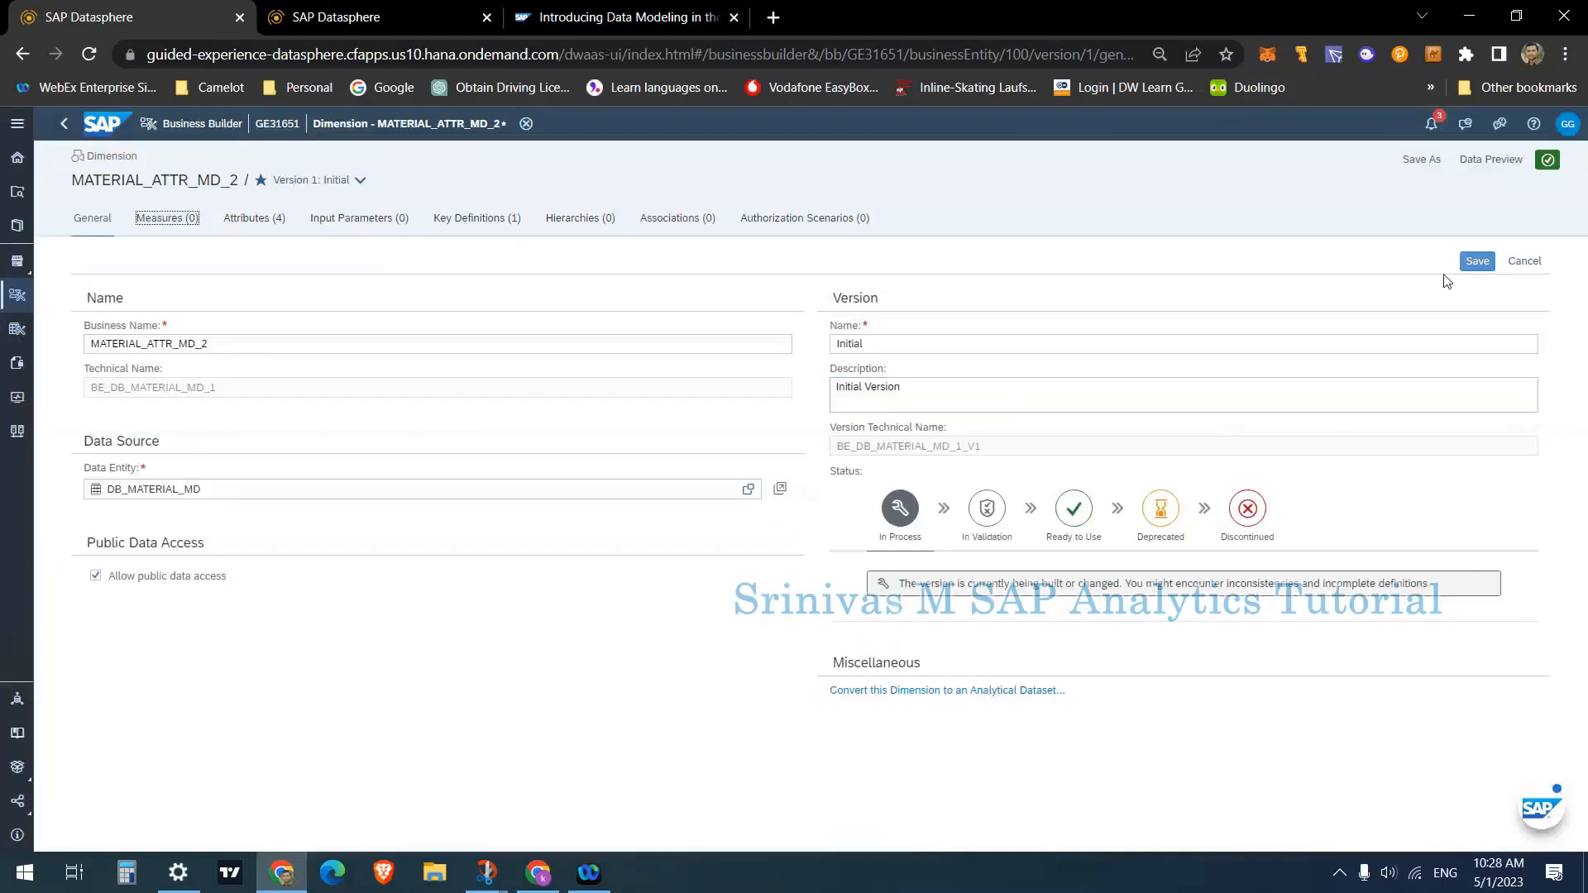
{"action": "left_click", "coordinate": [1477, 261]}
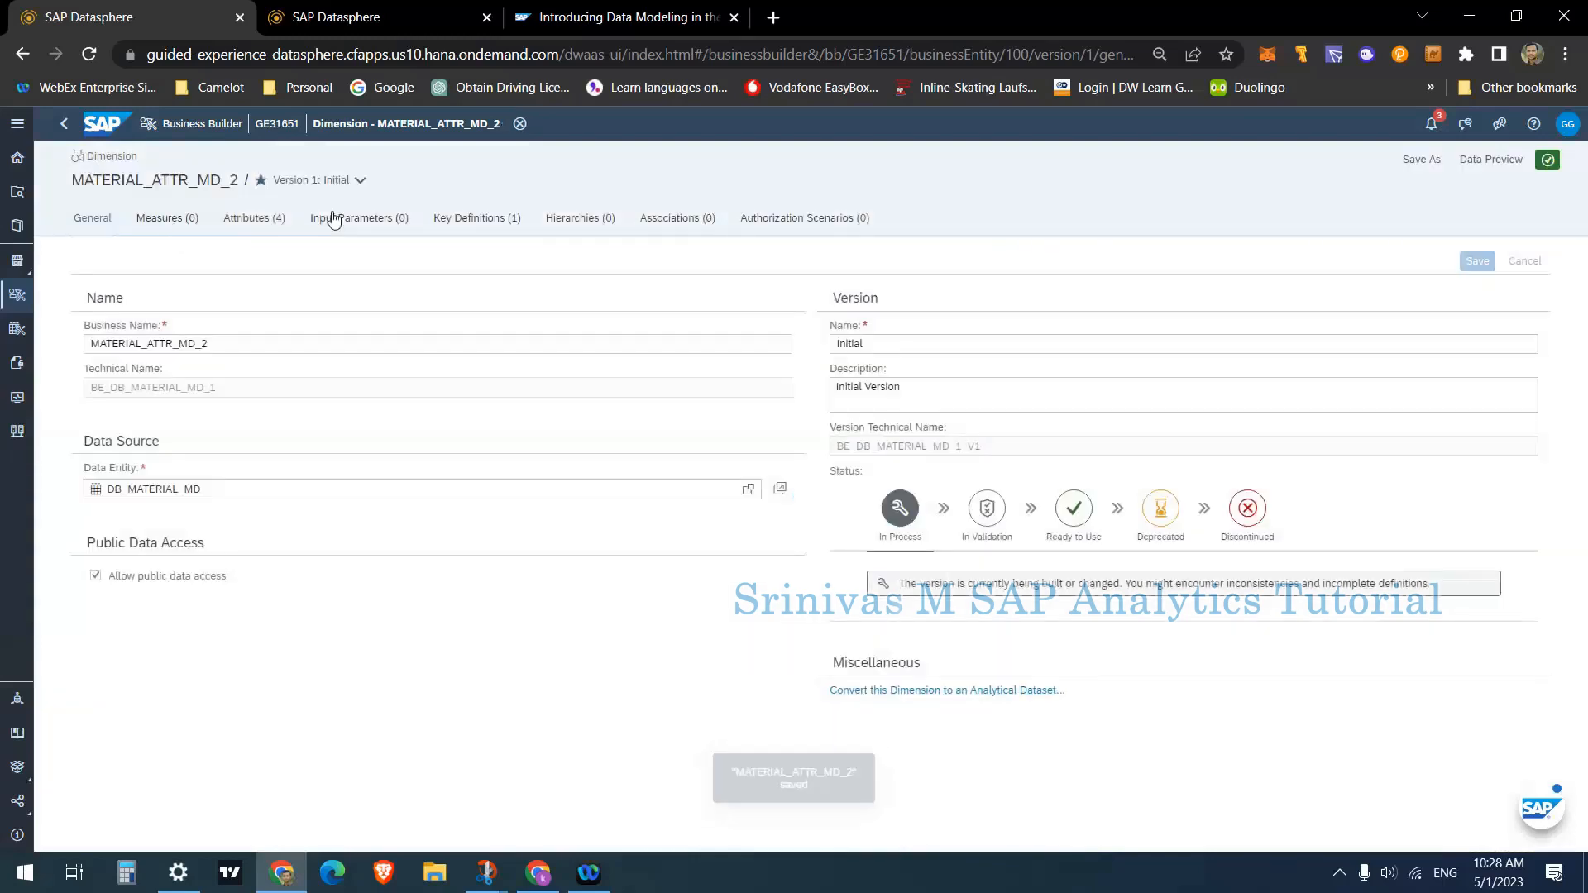
- Compare the dimension's attributes with the columns of its source table DB_MATERIAL_MD in the Data Builder
{"action": "left_click", "coordinate": [245, 219]}
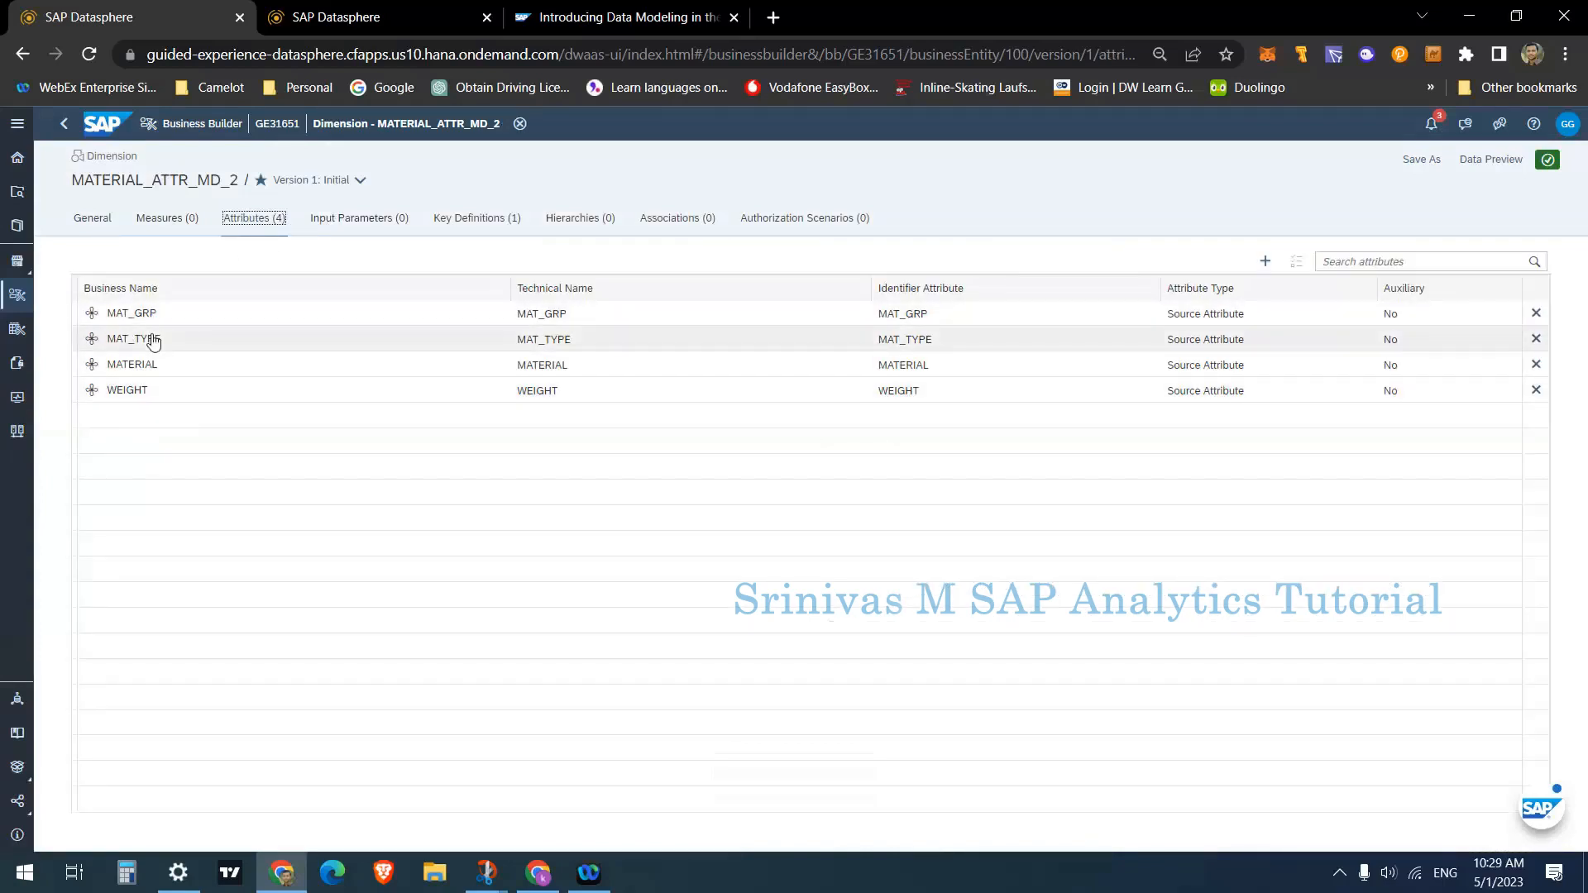
{"action": "left_click", "coordinate": [265, 20]}
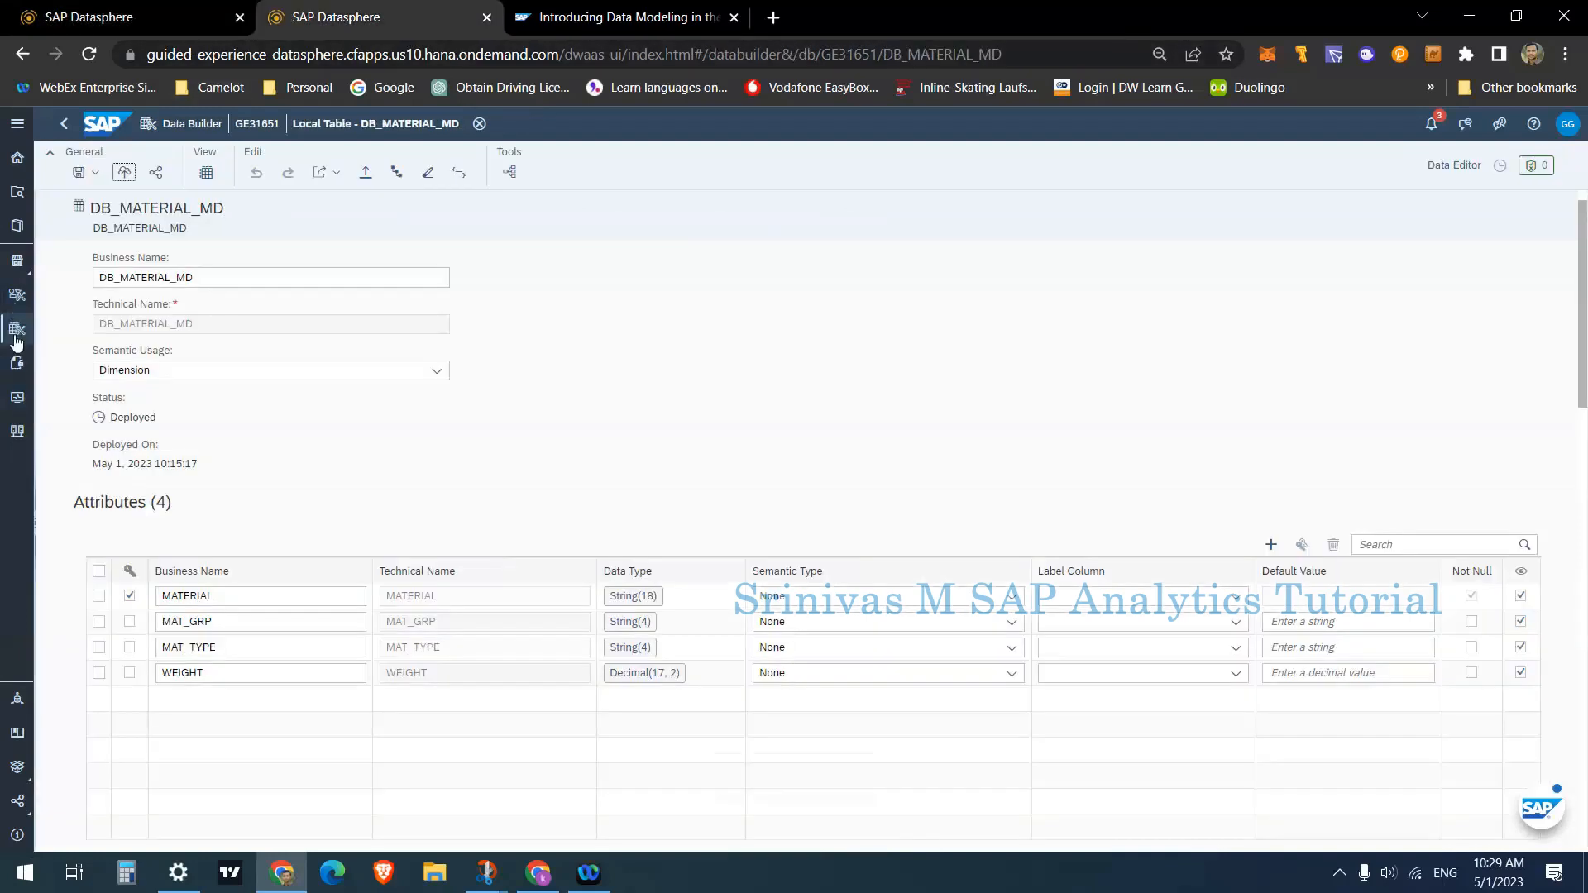
{"action": "left_click", "coordinate": [17, 340]}
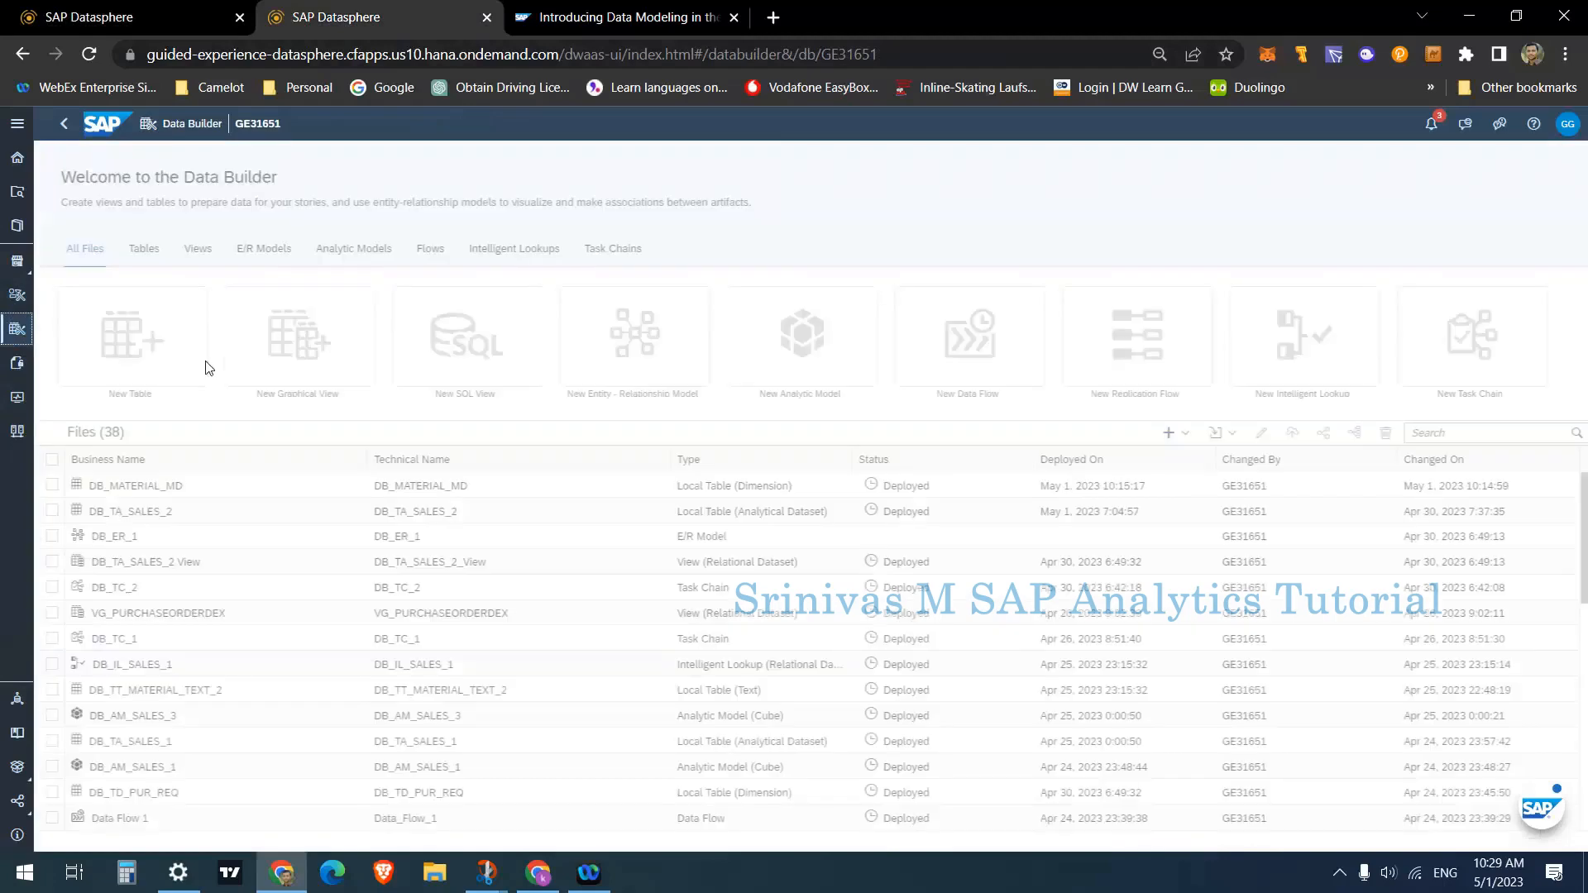
{"action": "left_click", "coordinate": [131, 493]}
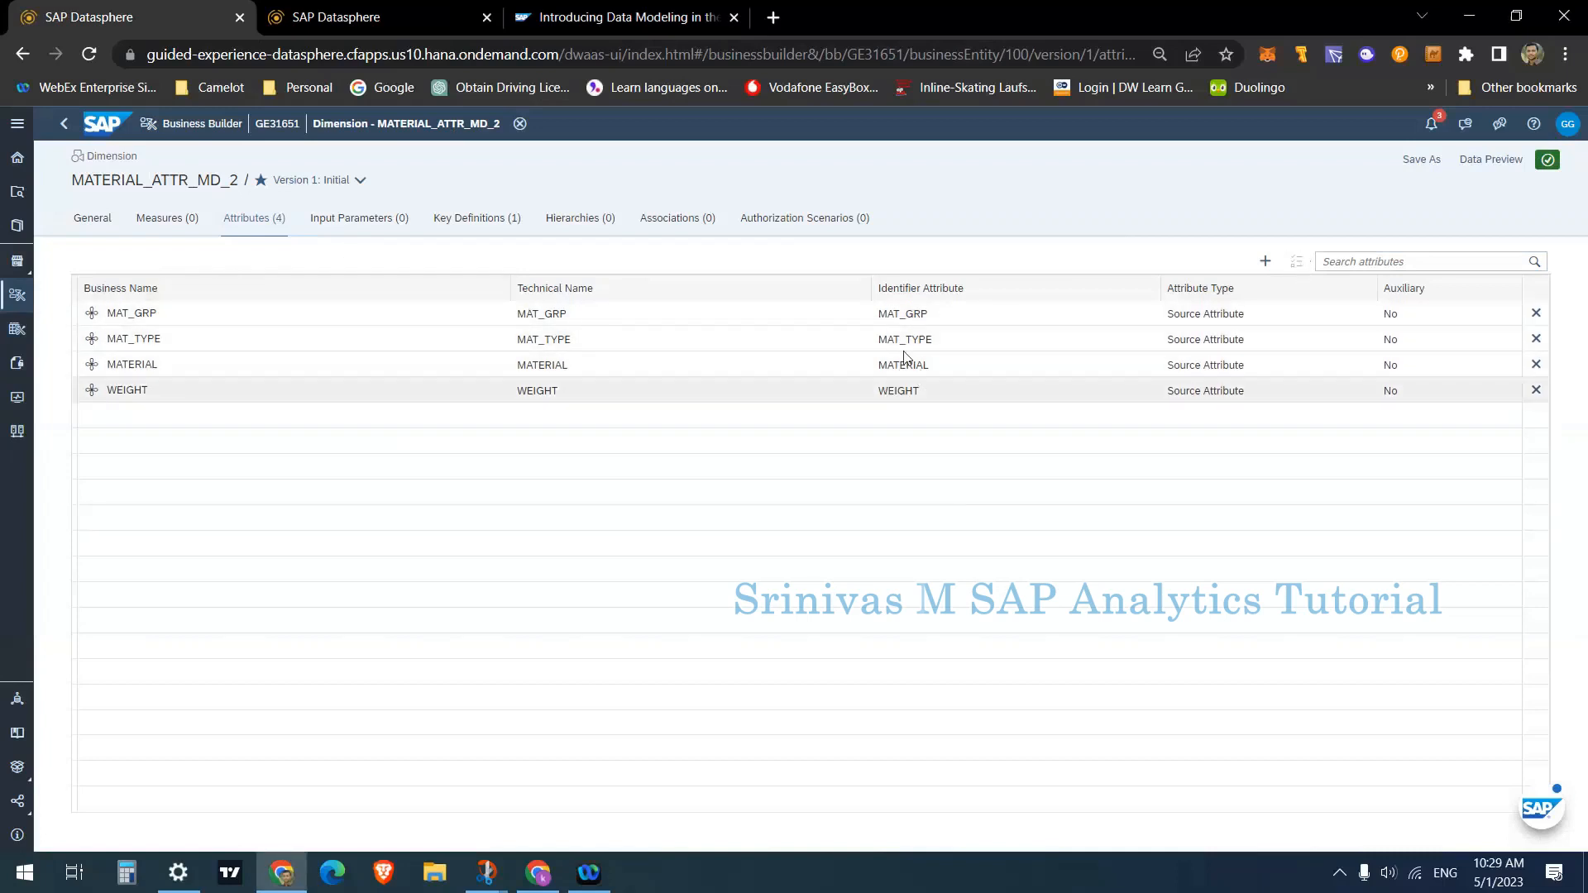
- Examine the options for adding a calculated attribute to the dimension, including its names, attribute type and calculation formula
{"action": "left_click", "coordinate": [1266, 263]}
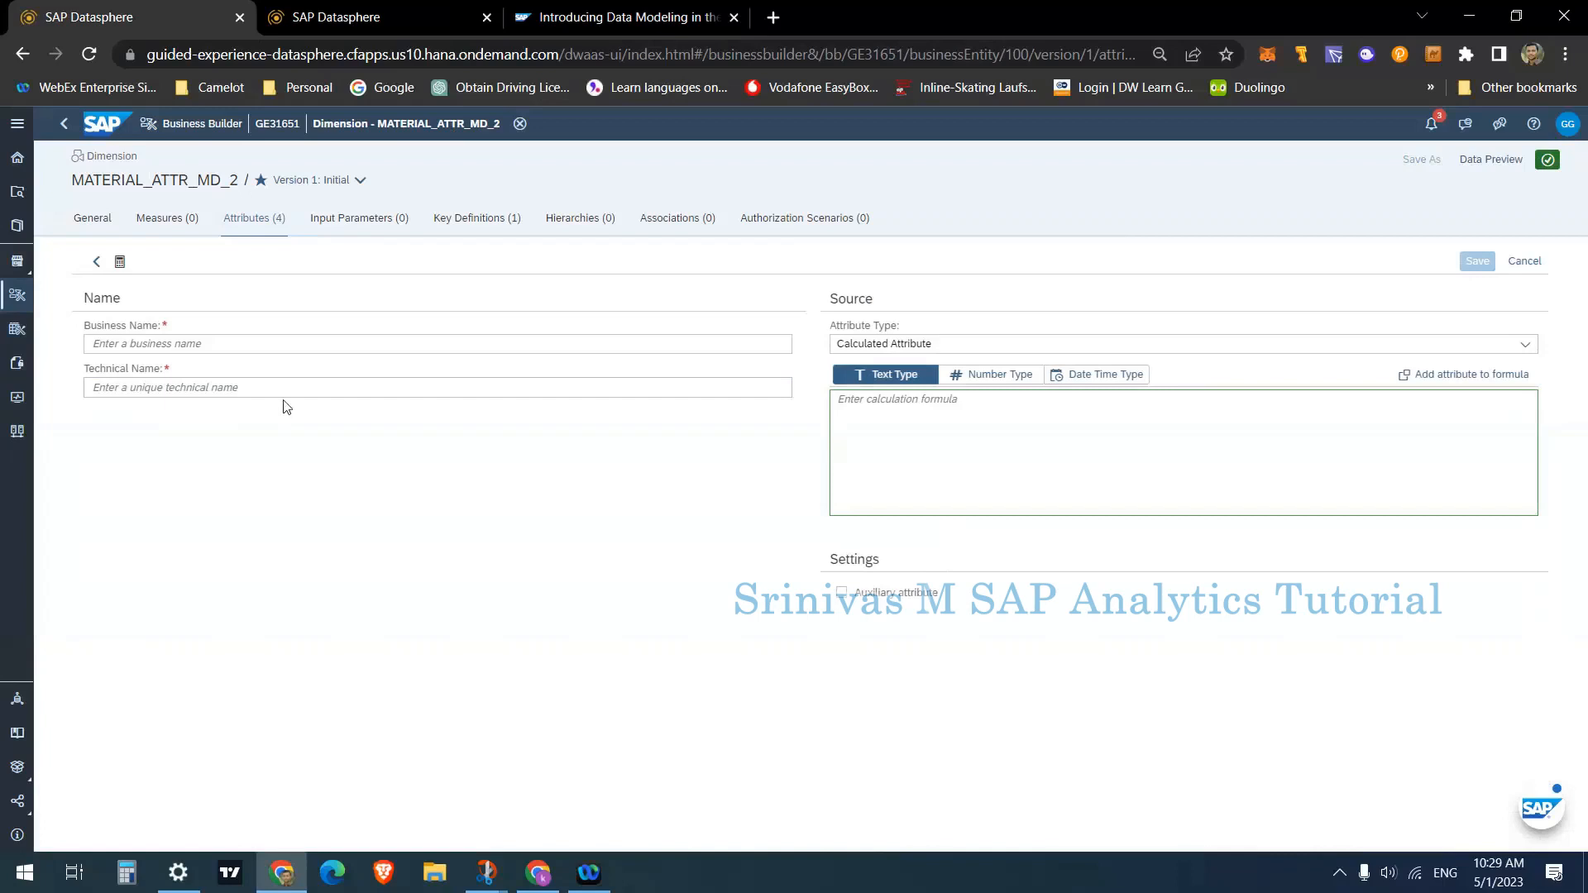
{"action": "left_click", "coordinate": [867, 351]}
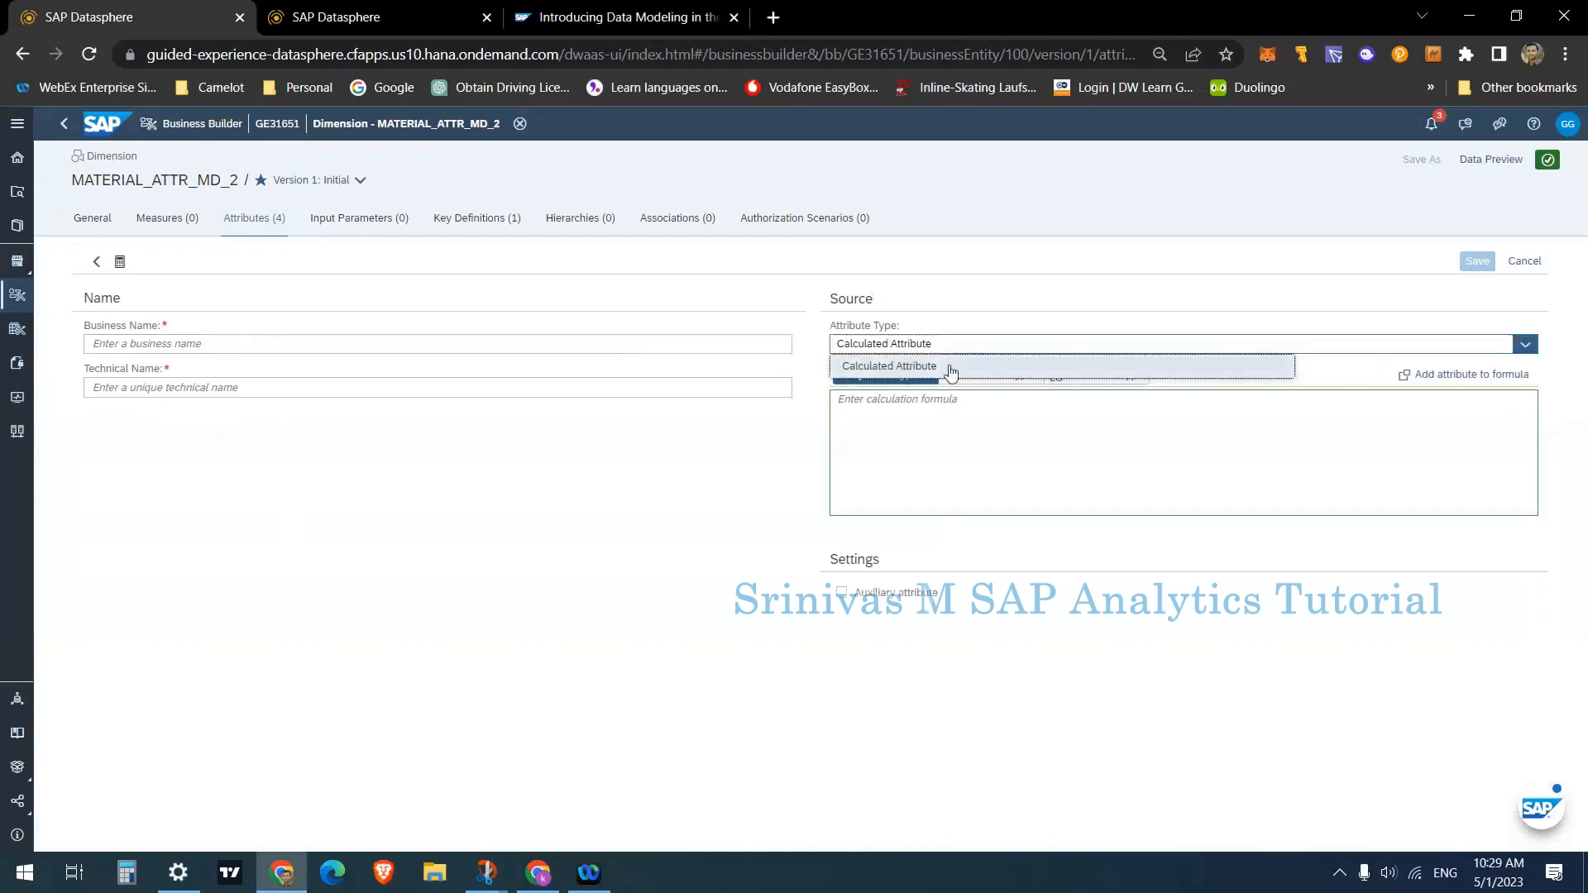
{"action": "left_click", "coordinate": [1115, 449]}
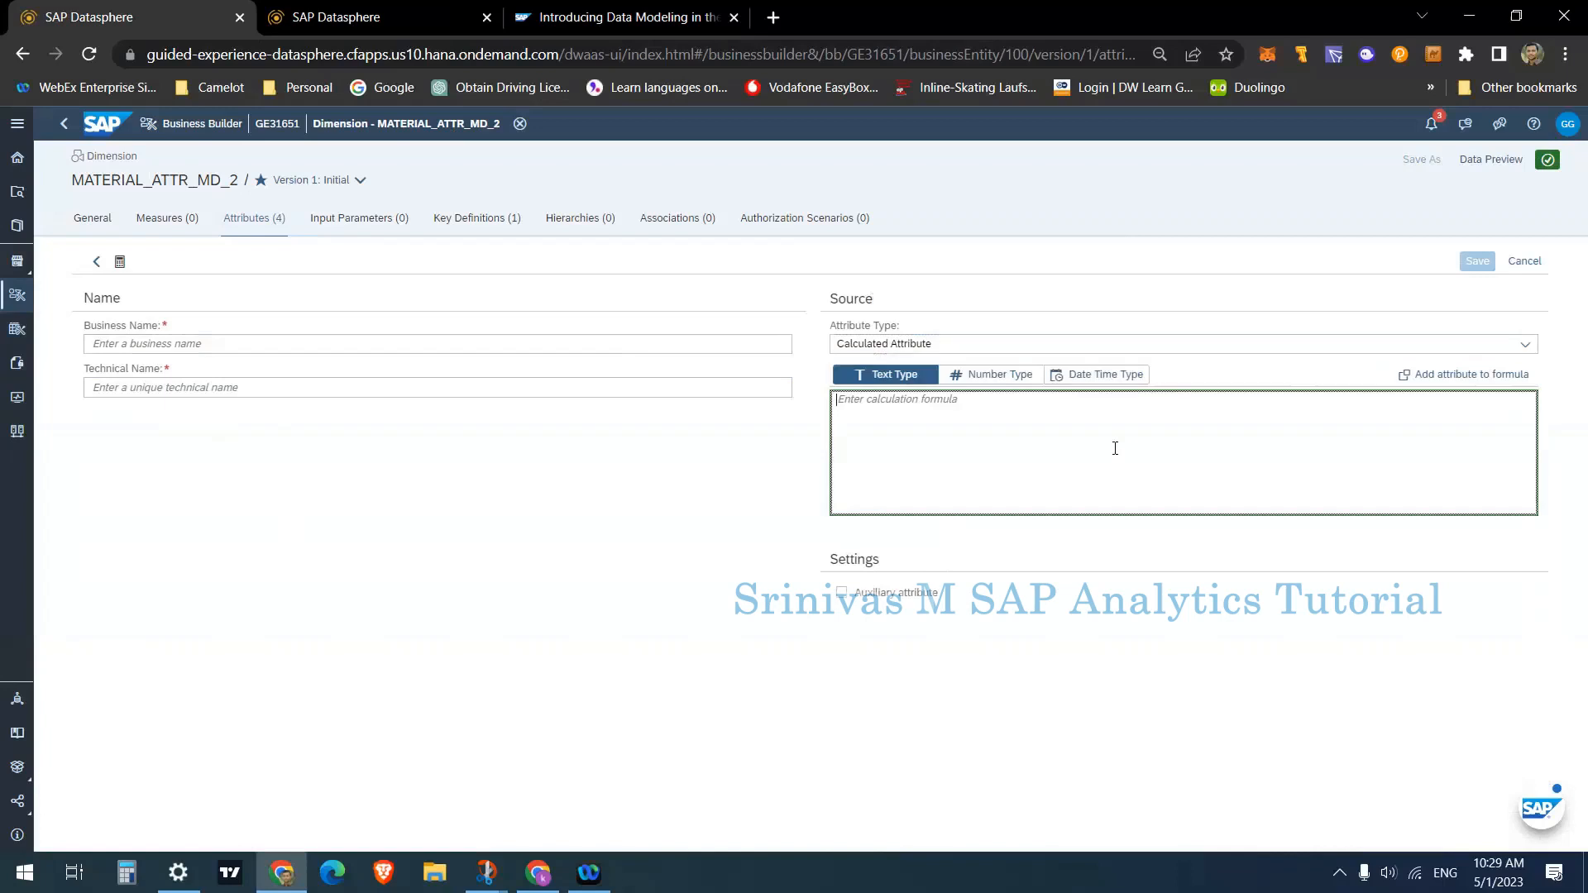
{"action": "left_click", "coordinate": [96, 262]}
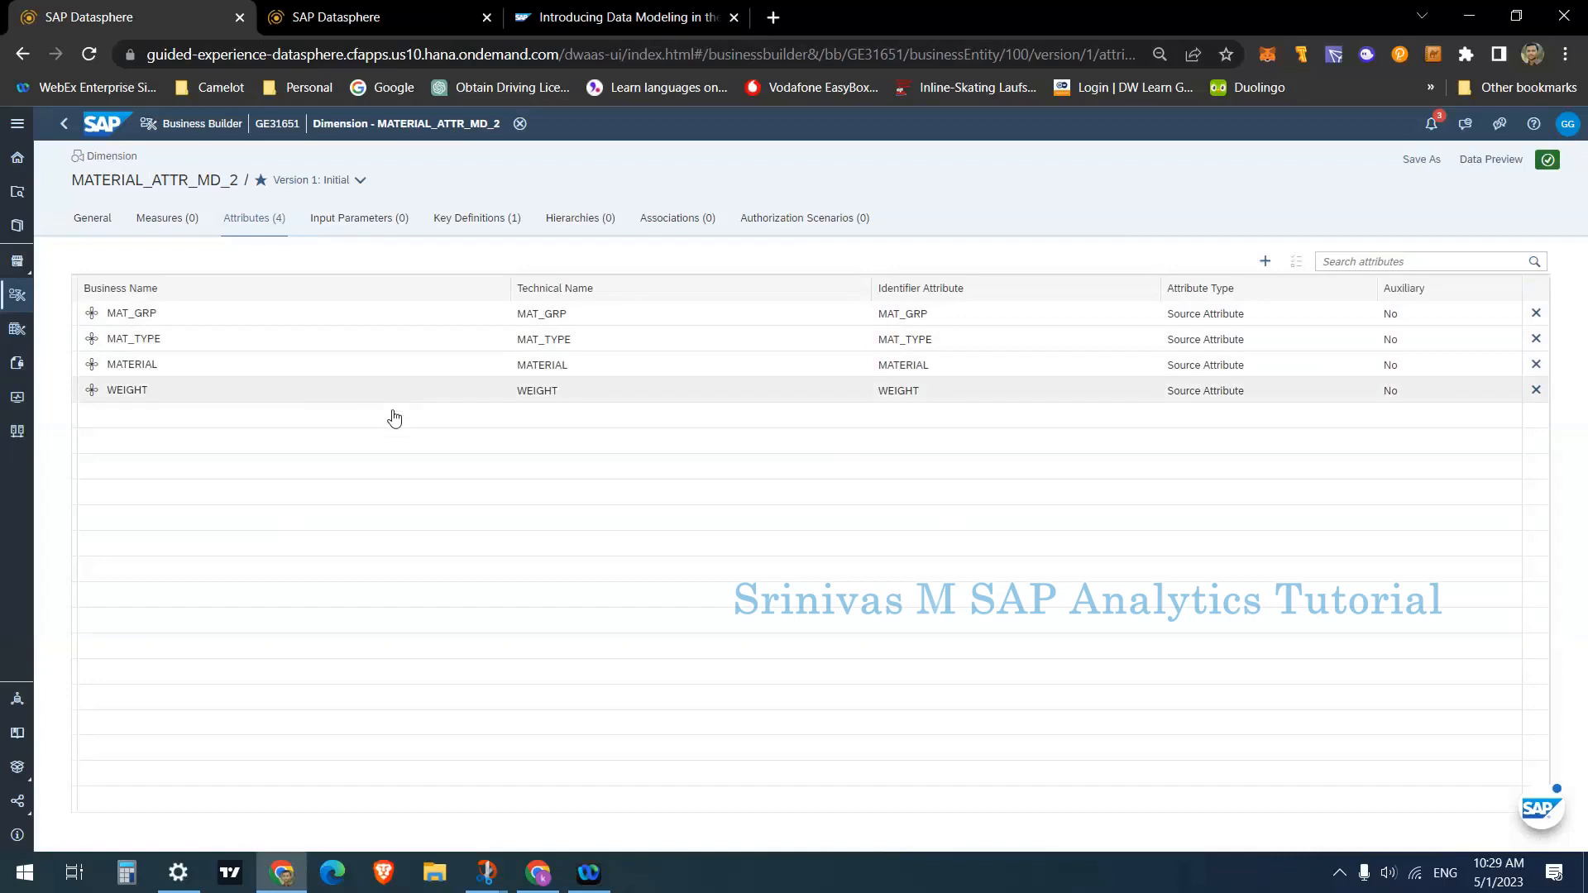
{"action": "left_click", "coordinate": [1259, 266]}
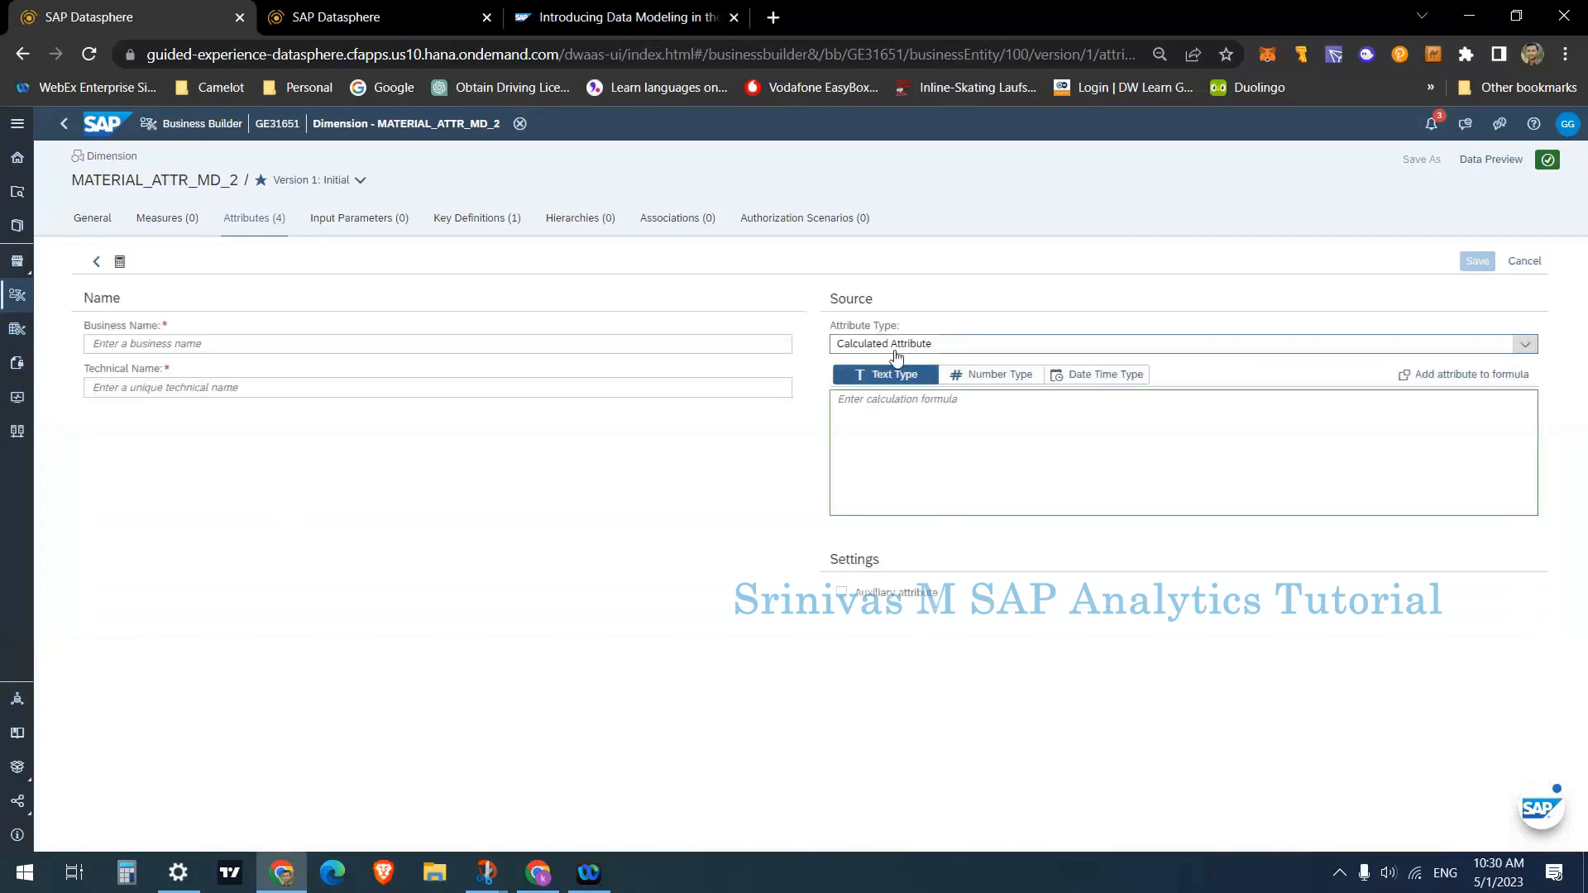
{"action": "left_click", "coordinate": [1089, 428]}
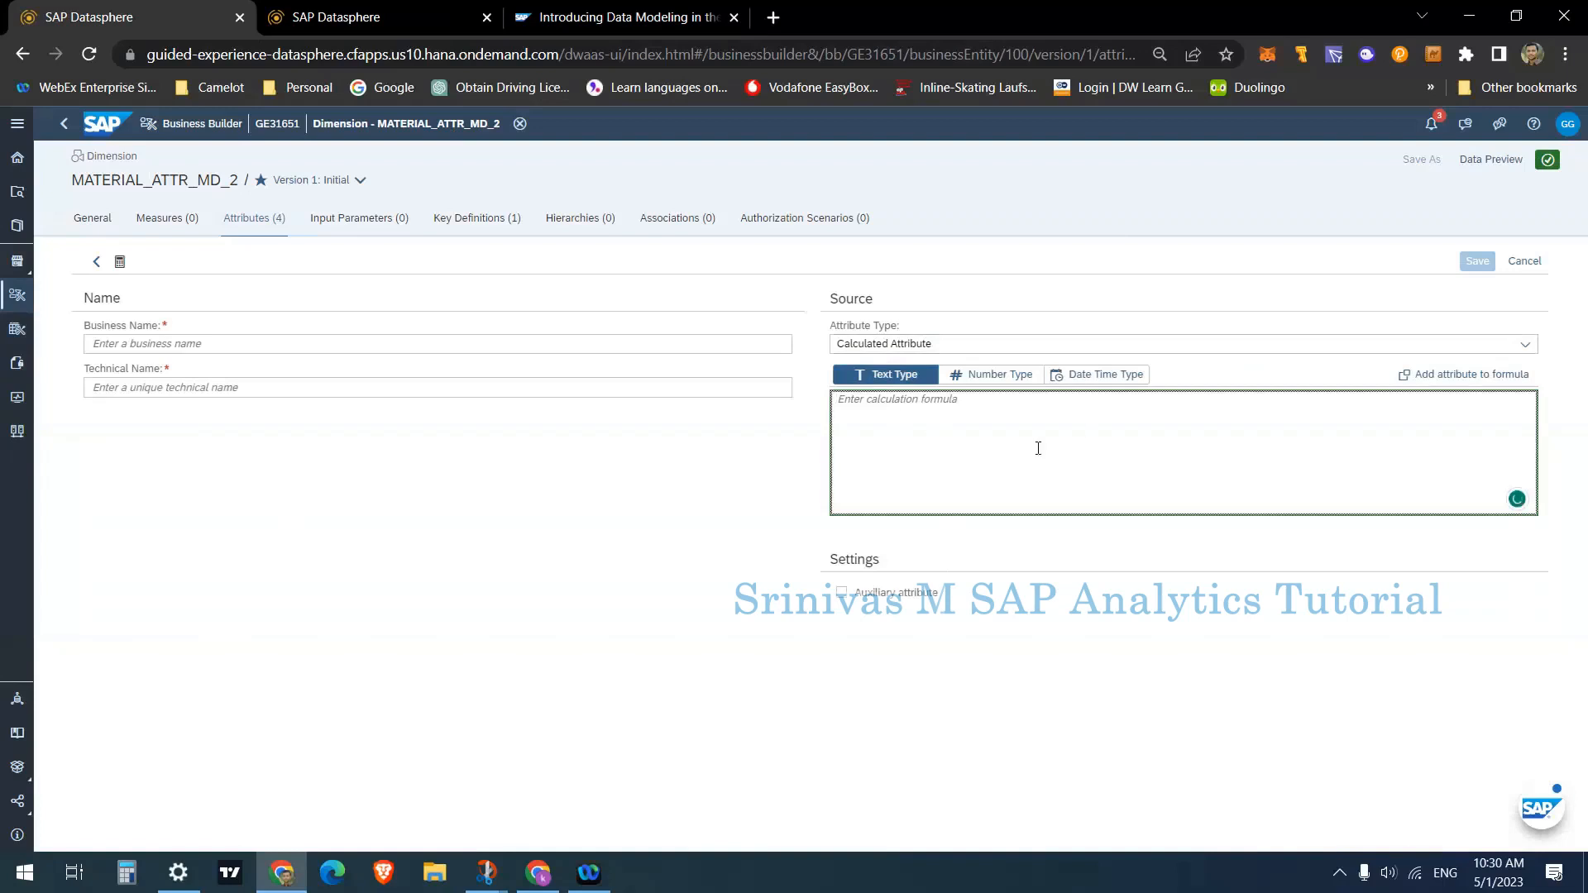
{"action": "left_click", "coordinate": [134, 387]}
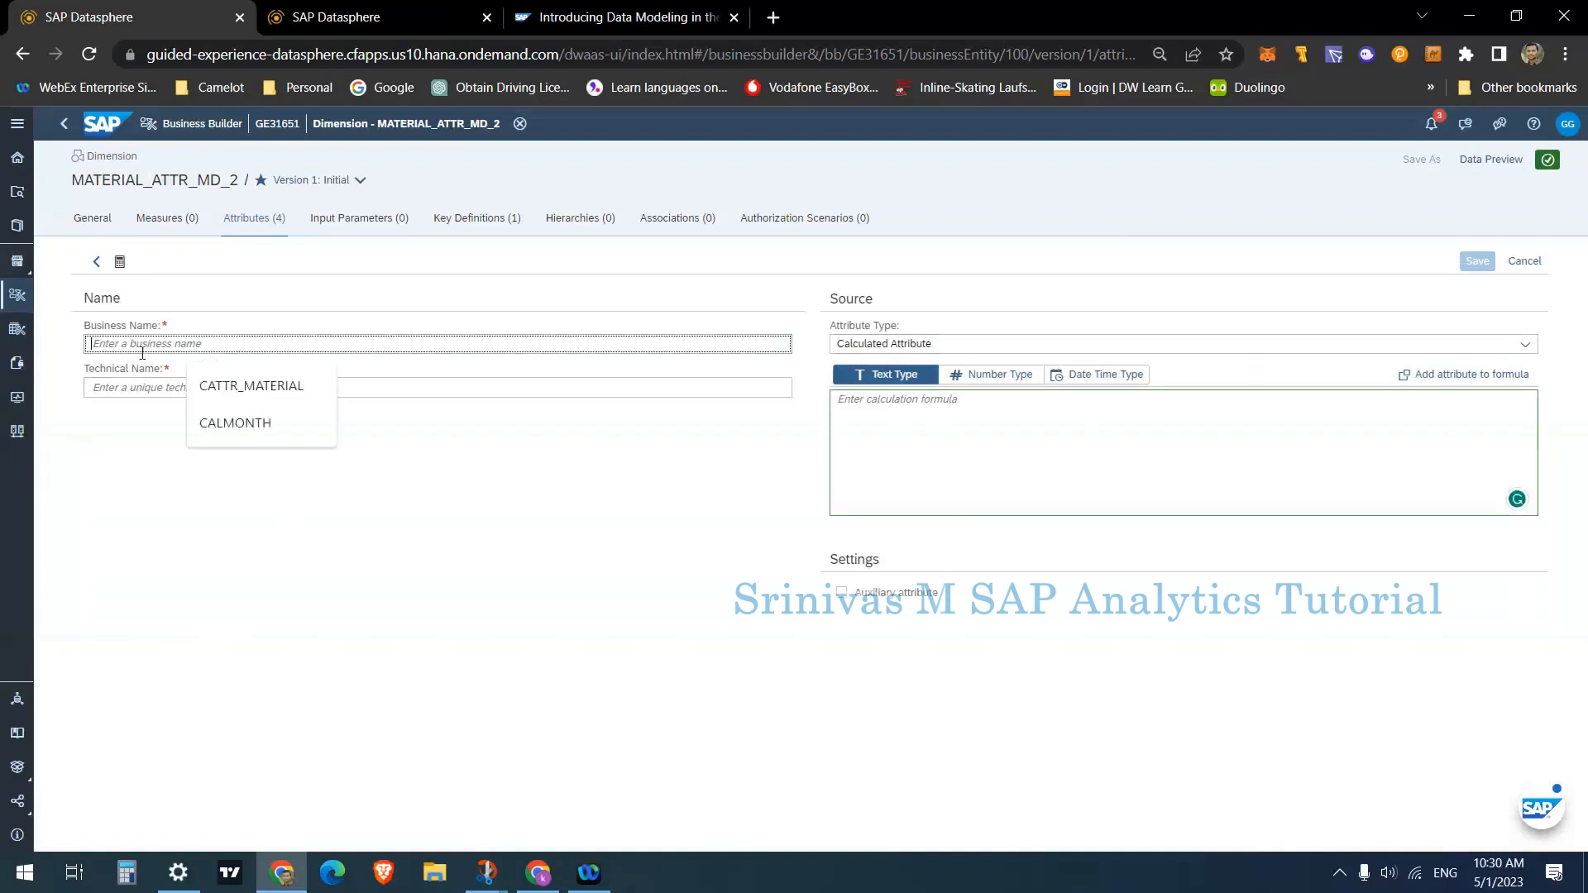
{"action": "left_click", "coordinate": [142, 414]}
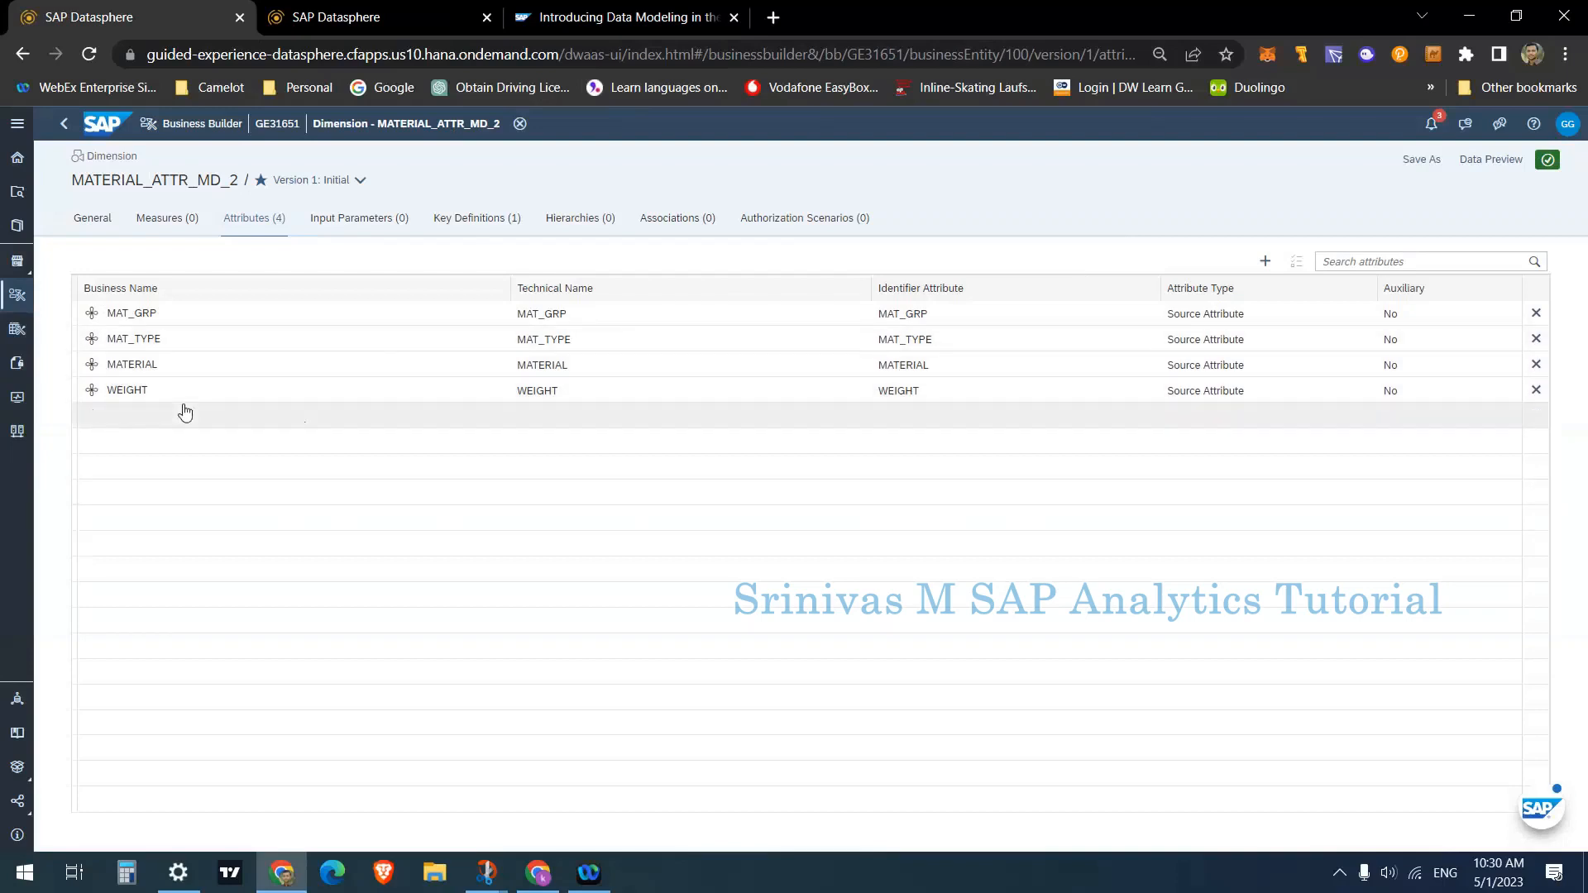
- Review the dimension's measures, general details, attributes, key definitions, associations and input parameters
{"action": "left_click", "coordinate": [166, 218]}
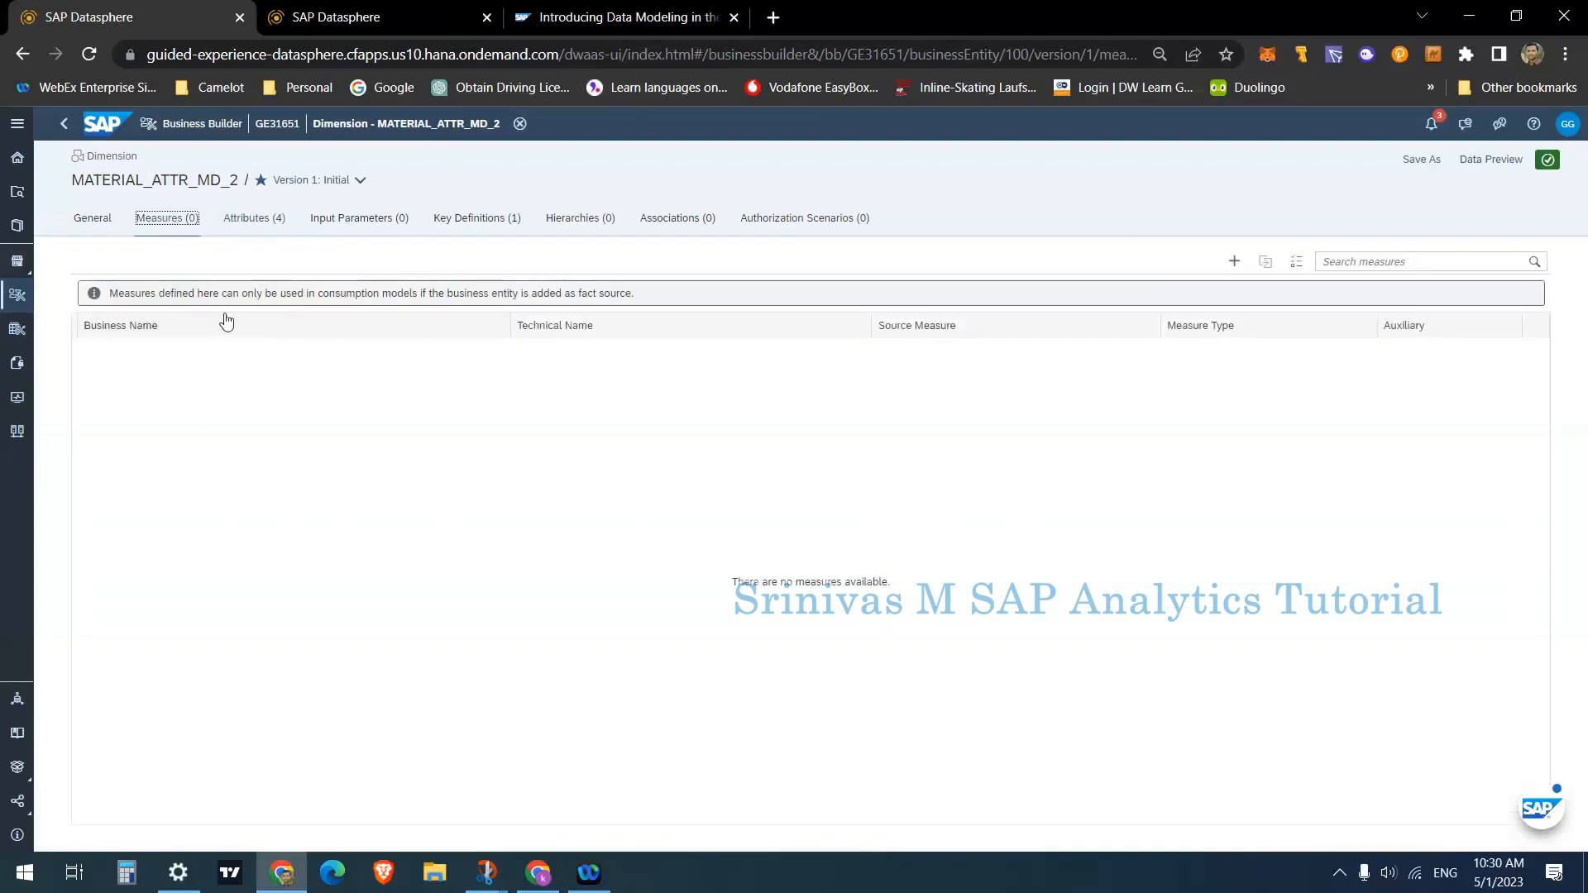
{"action": "left_click", "coordinate": [97, 222]}
{"action": "left_click", "coordinate": [257, 222]}
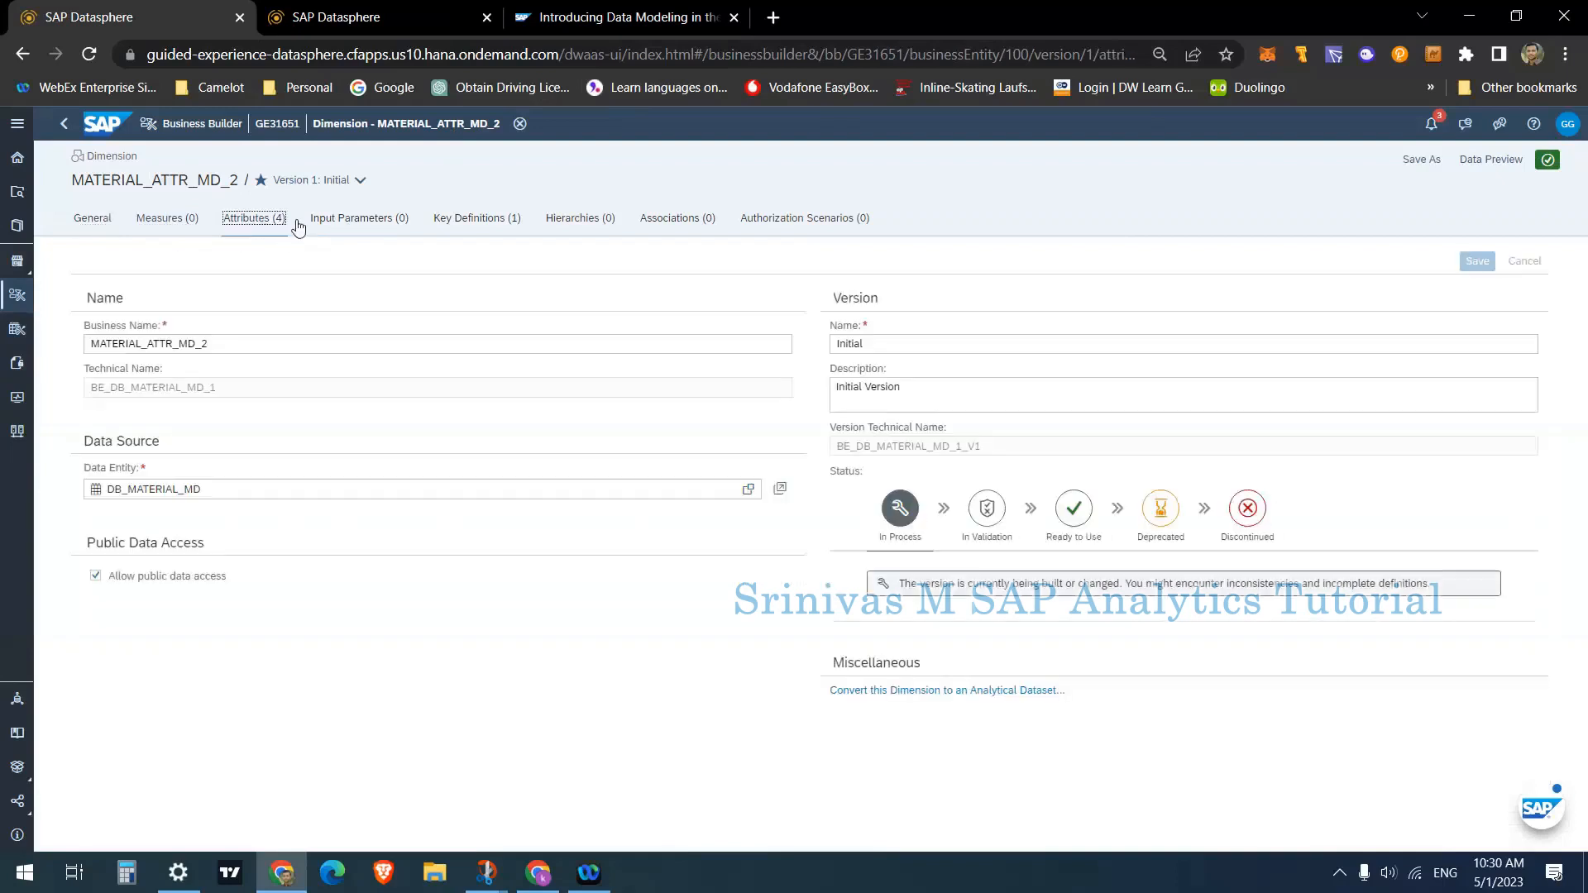
{"action": "left_click", "coordinate": [474, 220]}
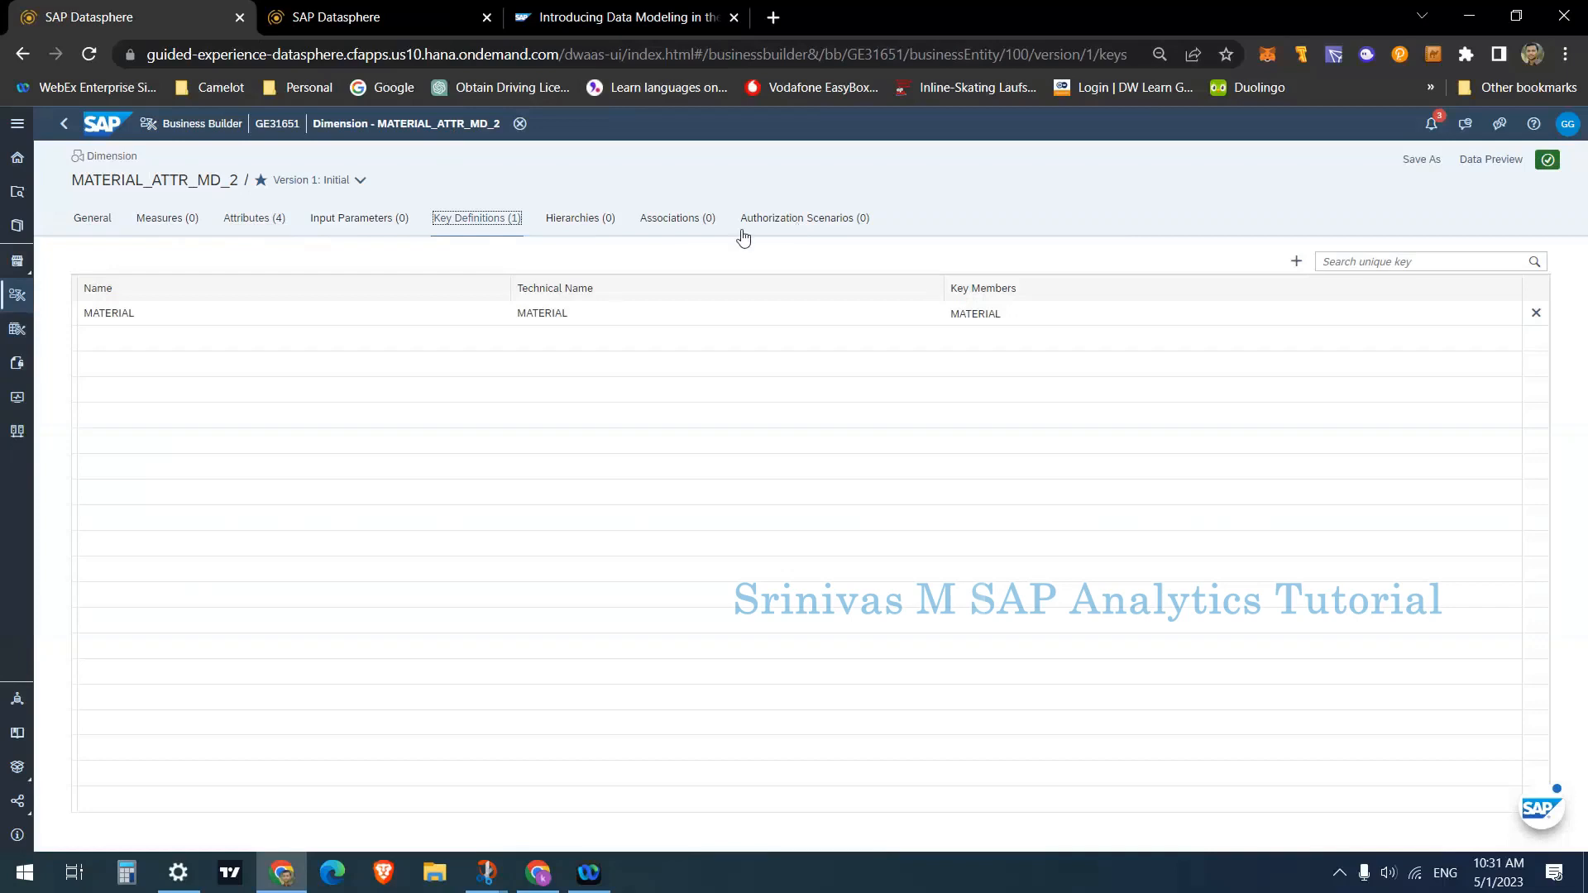
{"action": "left_click", "coordinate": [659, 219]}
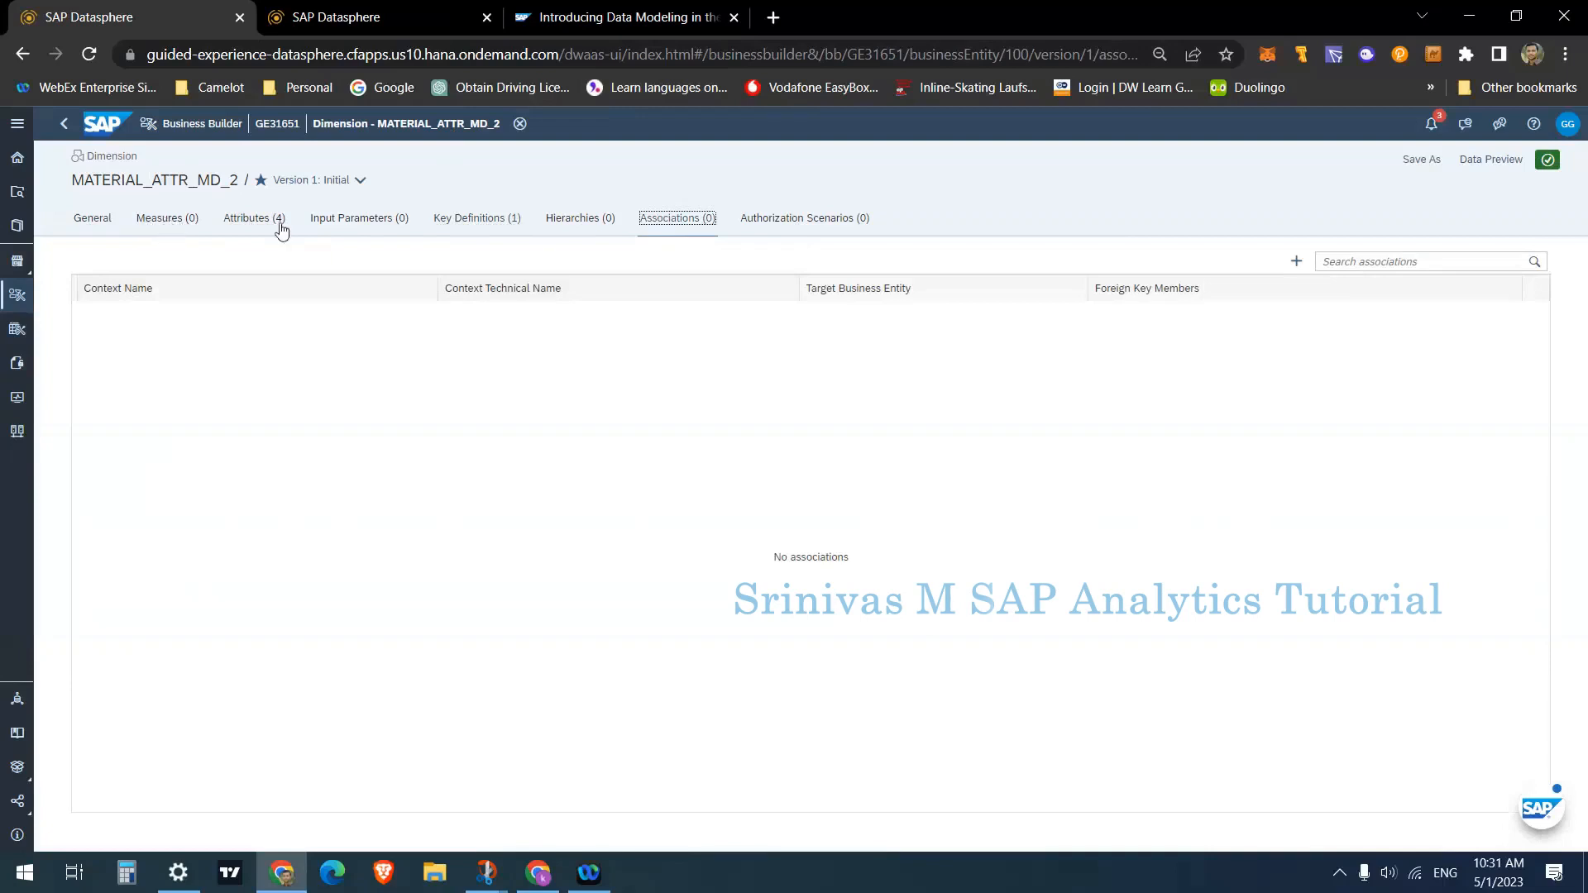
{"action": "left_click", "coordinate": [360, 222]}
- Set the status of the dimension's initial version to Ready to Use and save the dimension
{"action": "left_click", "coordinate": [90, 223]}
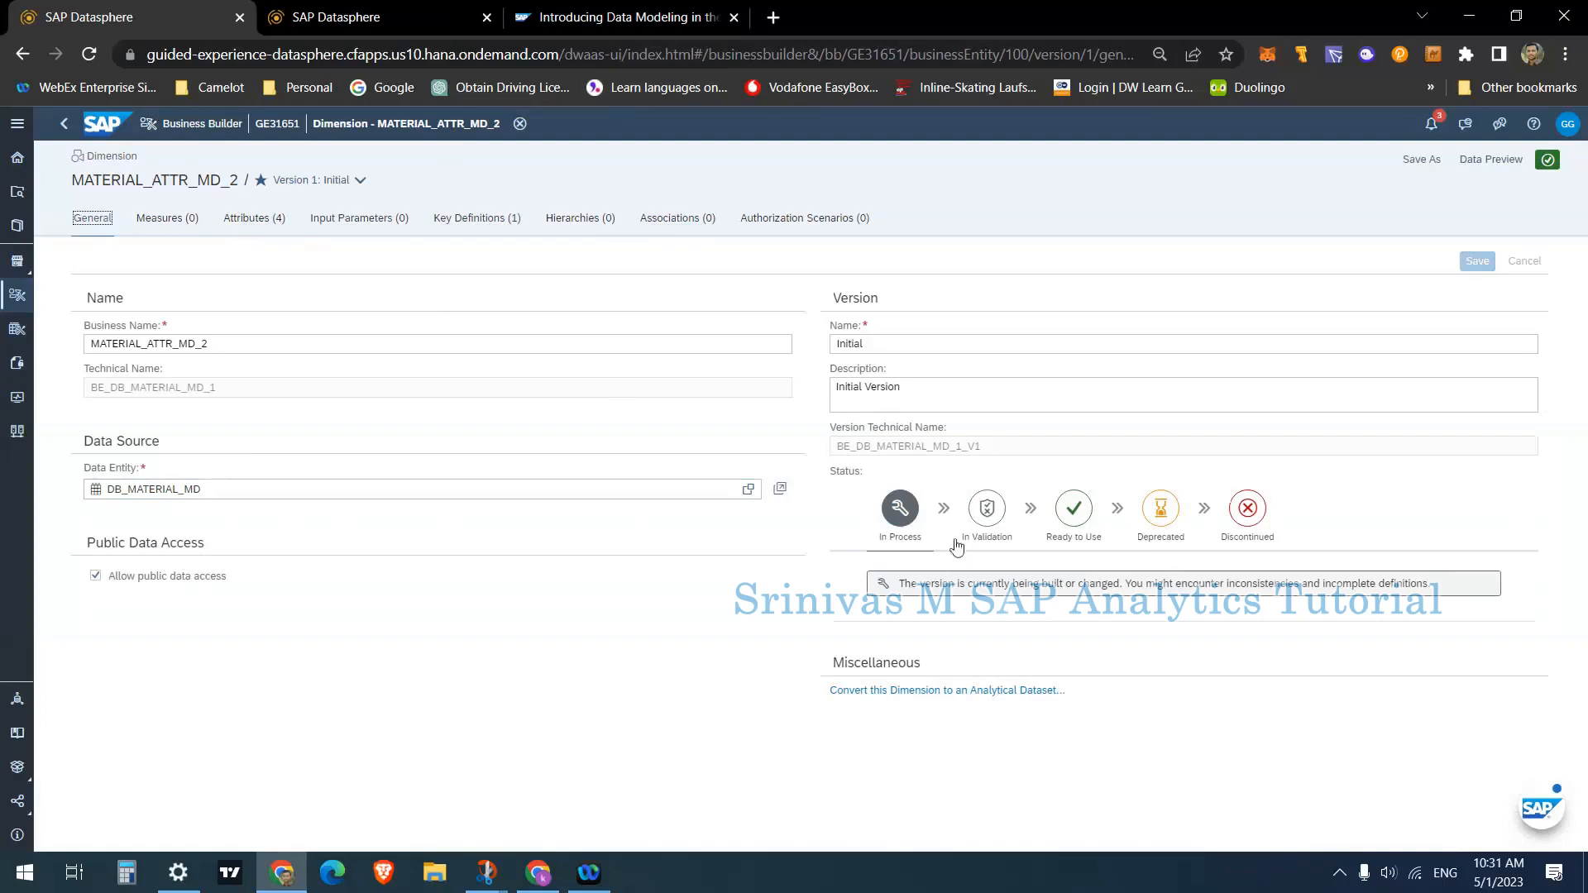
{"action": "left_click", "coordinate": [1074, 514]}
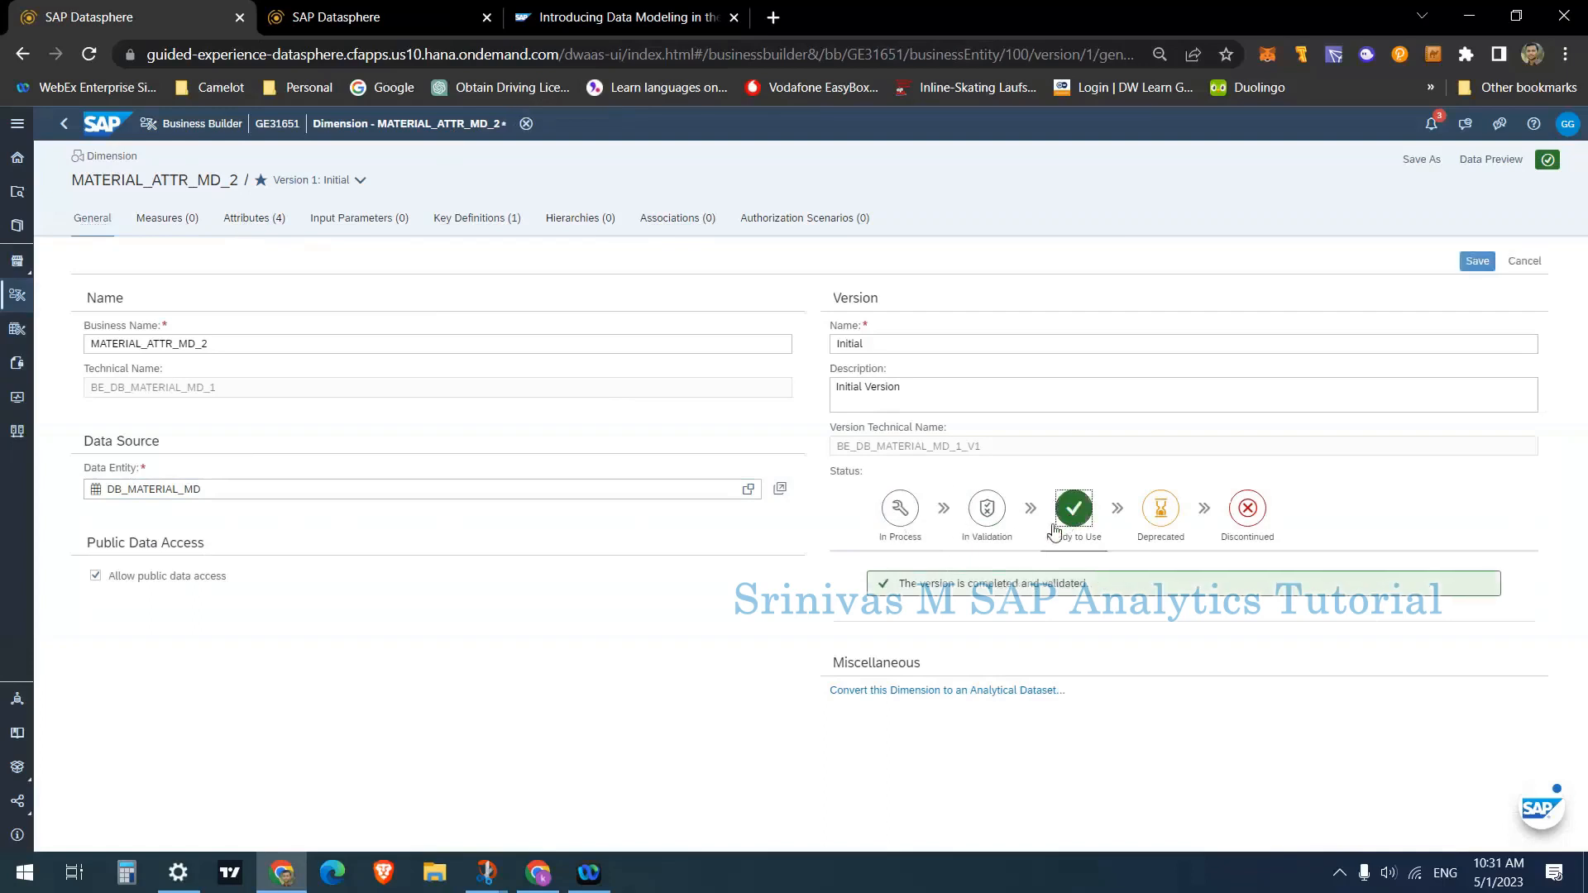
{"action": "left_click", "coordinate": [1477, 261]}
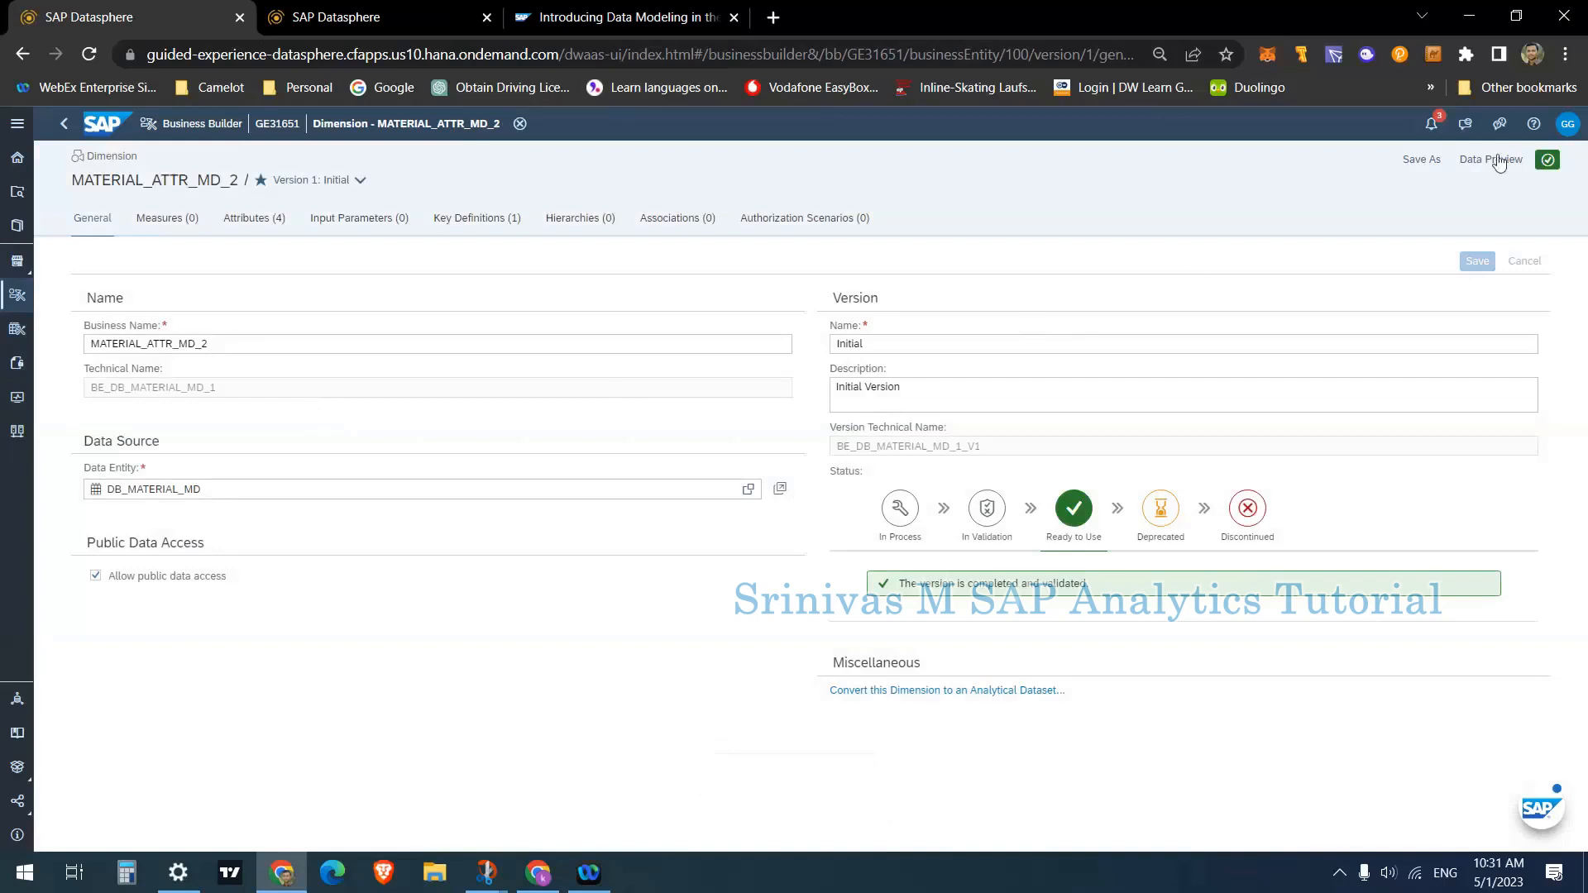
- Preview the dimension's data, adding WEIGHT to the perspective and removing MATERIAL from it
{"action": "left_click", "coordinate": [1471, 164]}
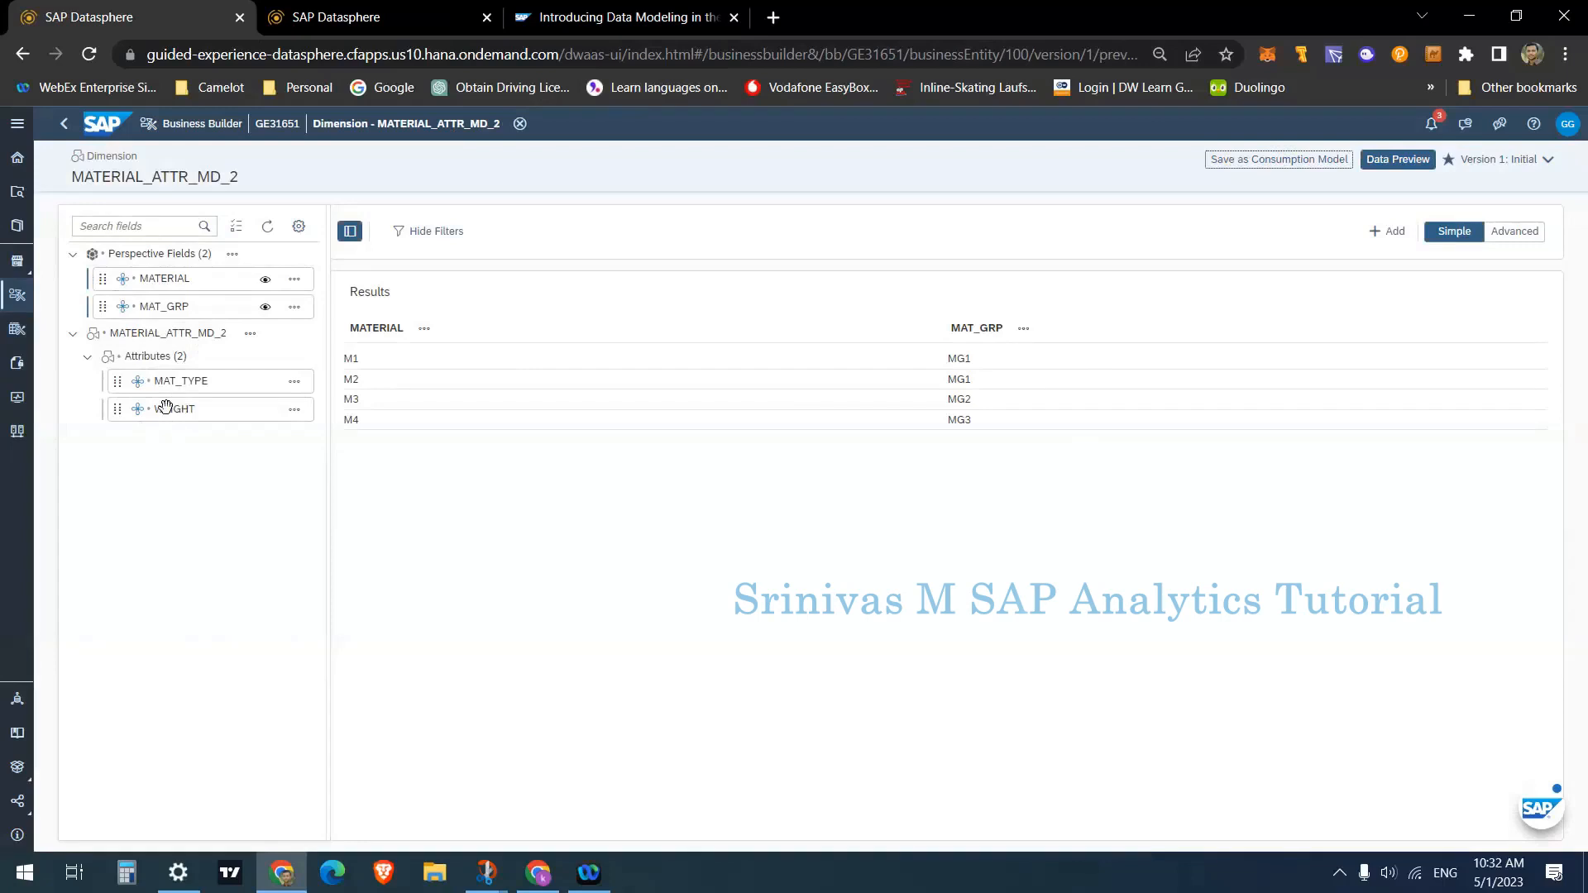
{"action": "left_click", "coordinate": [291, 411]}
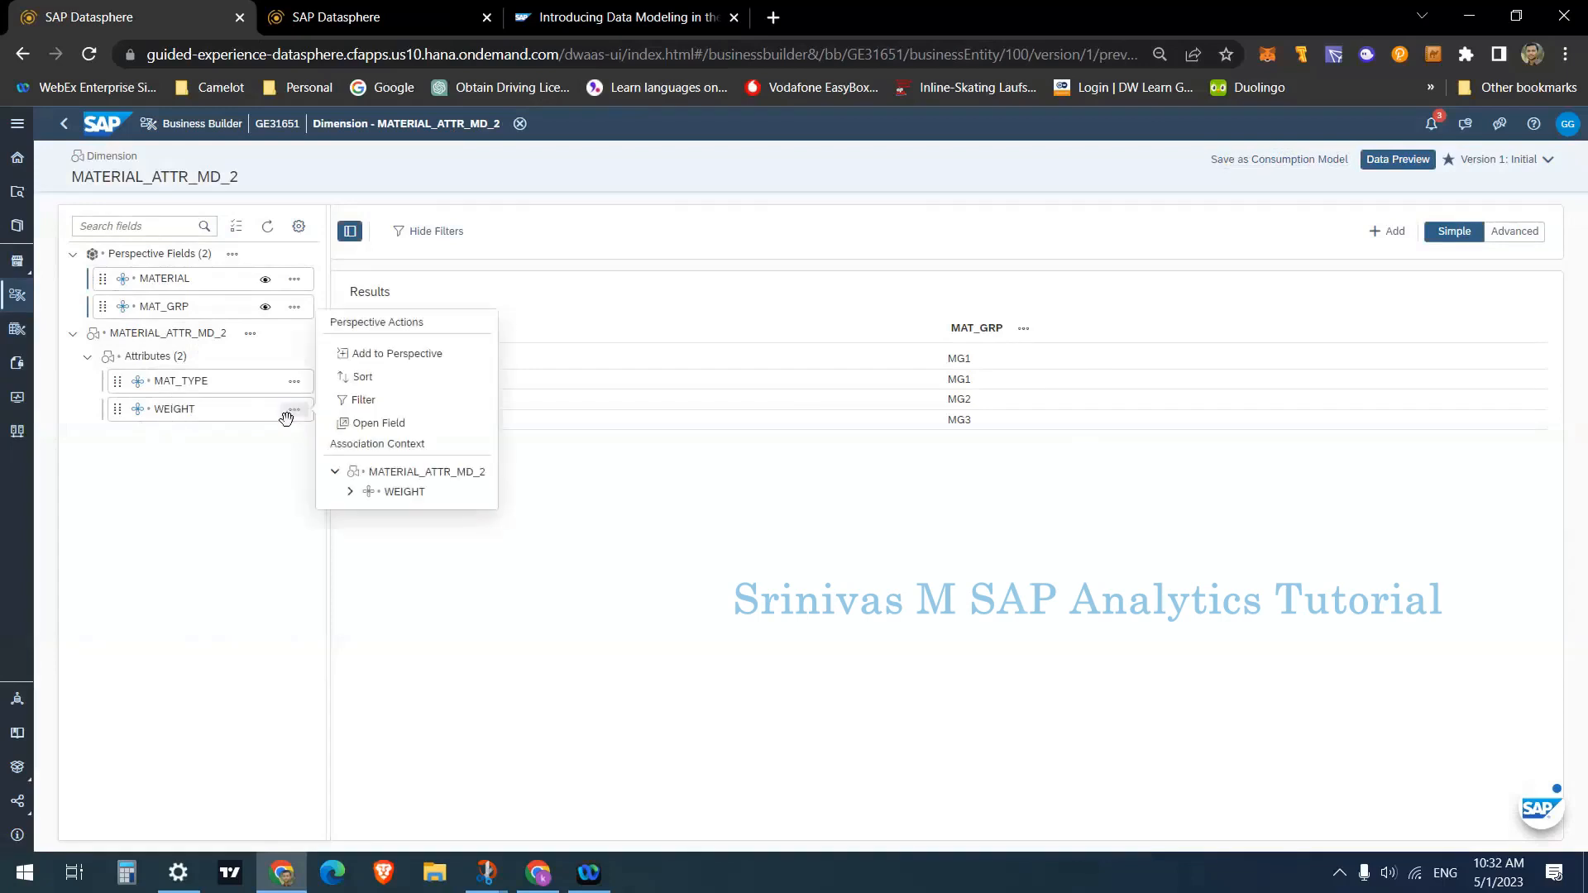
{"action": "left_click", "coordinate": [388, 354]}
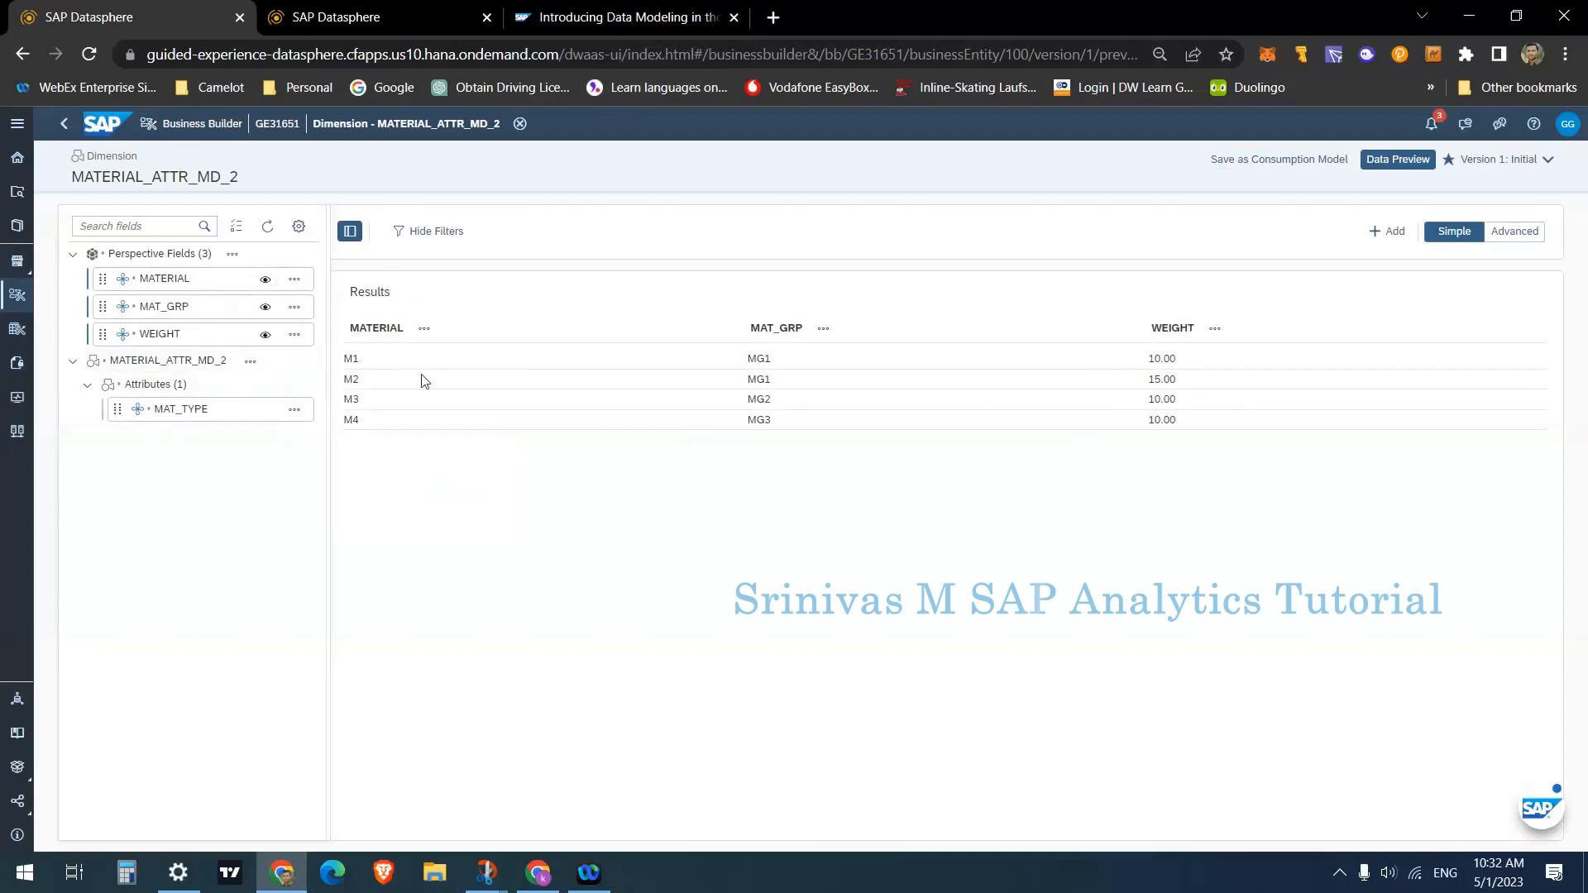
{"action": "left_click", "coordinate": [294, 279]}
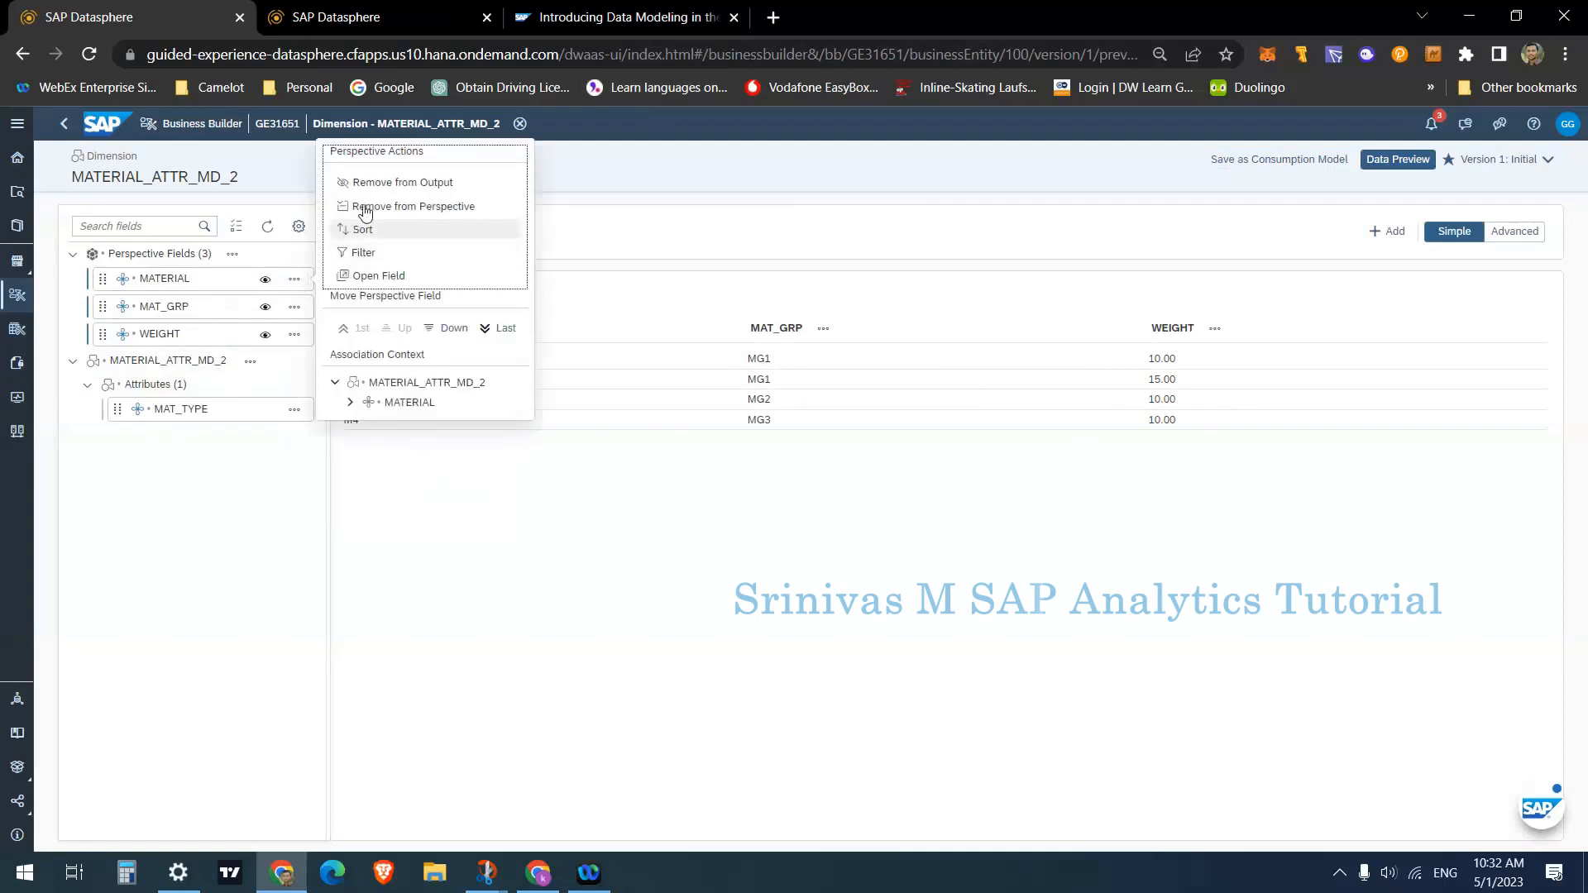
{"action": "left_click", "coordinate": [365, 207]}
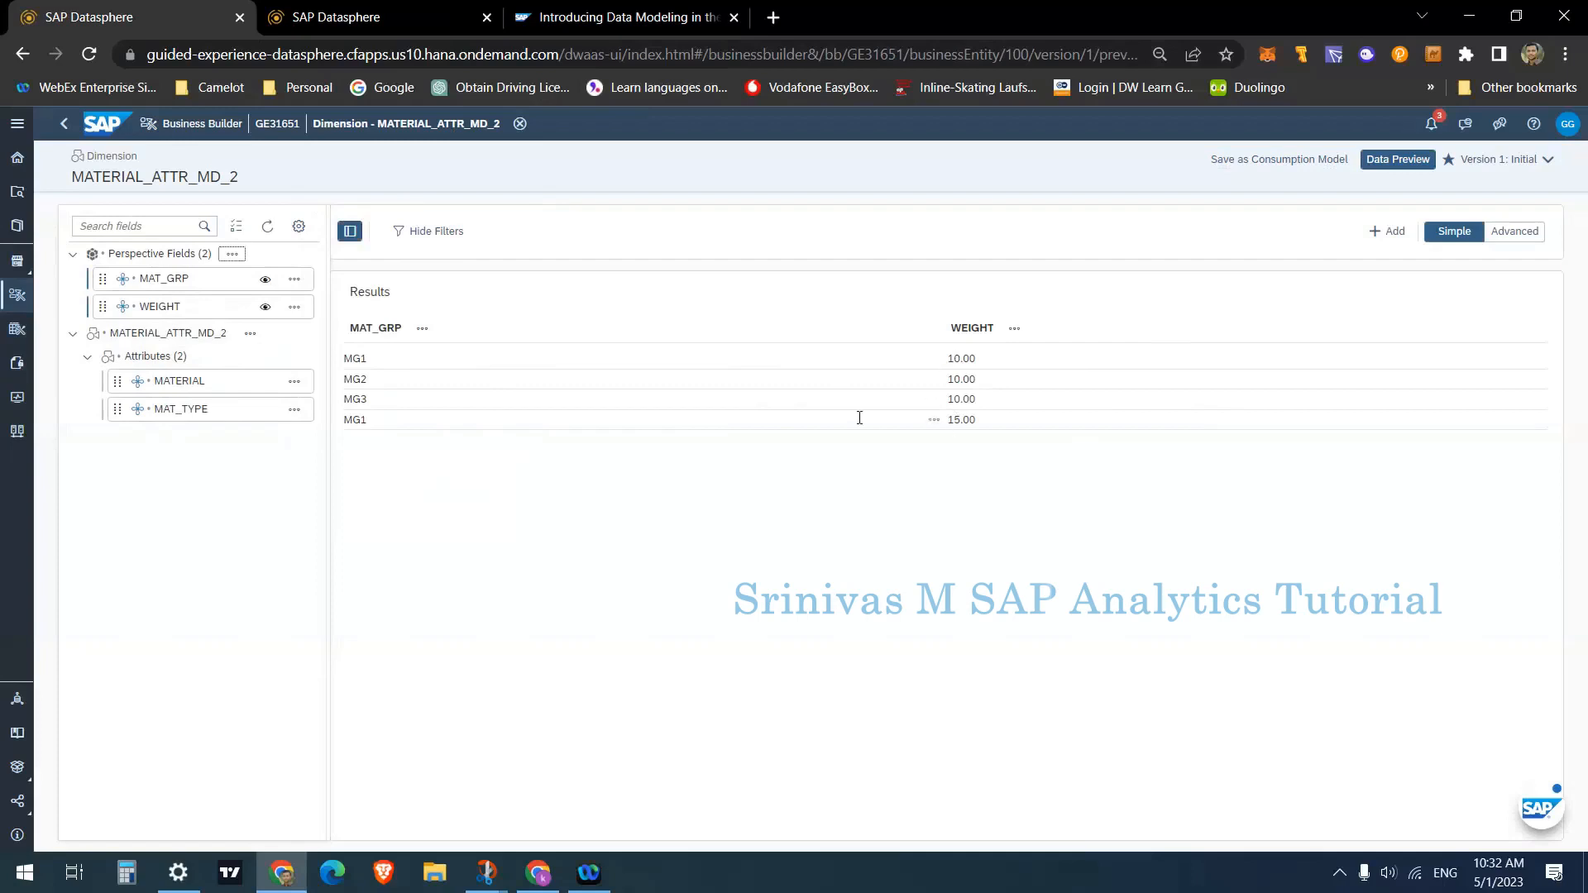
- Return to the business entities overview and start a new analytical dataset with the business name SALES_DATA_AD_2
{"action": "left_click", "coordinate": [66, 126]}
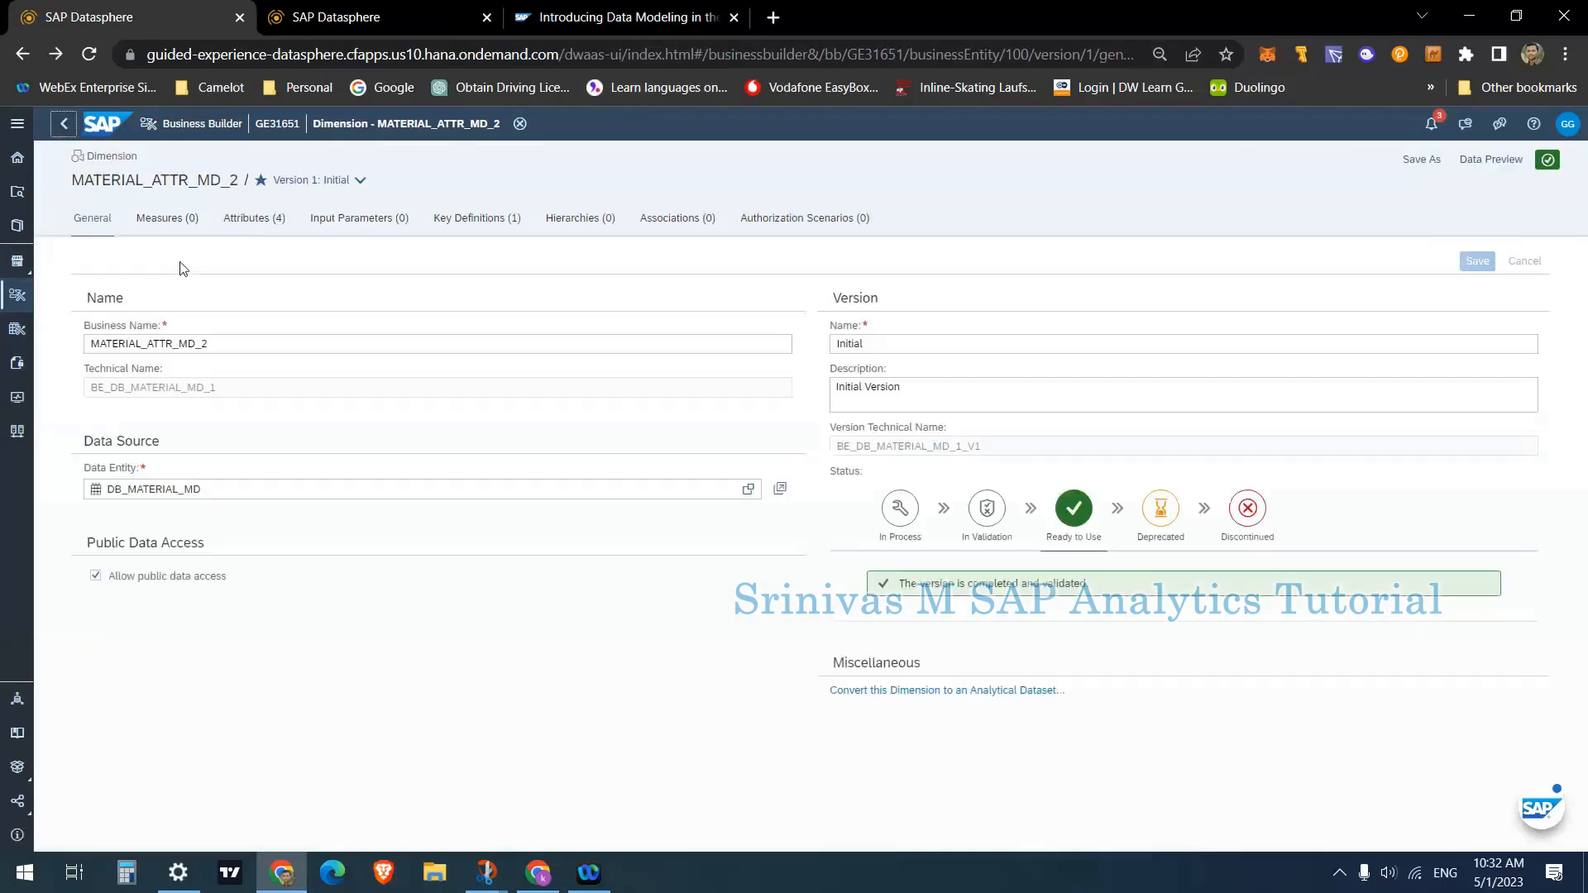
{"action": "left_click", "coordinate": [66, 127]}
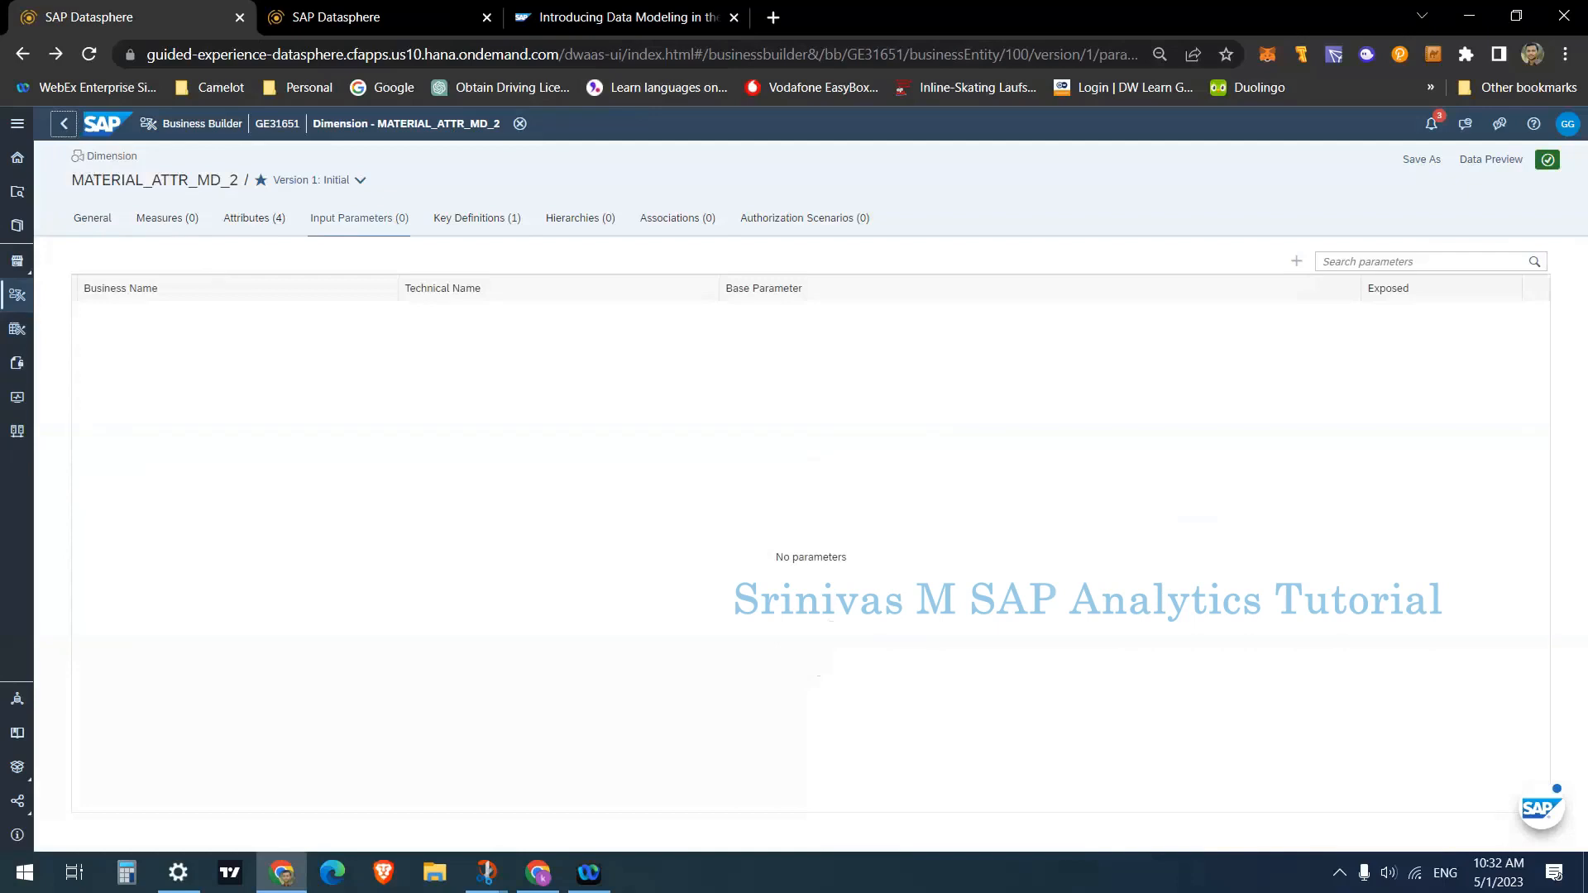
{"action": "left_click", "coordinate": [66, 127]}
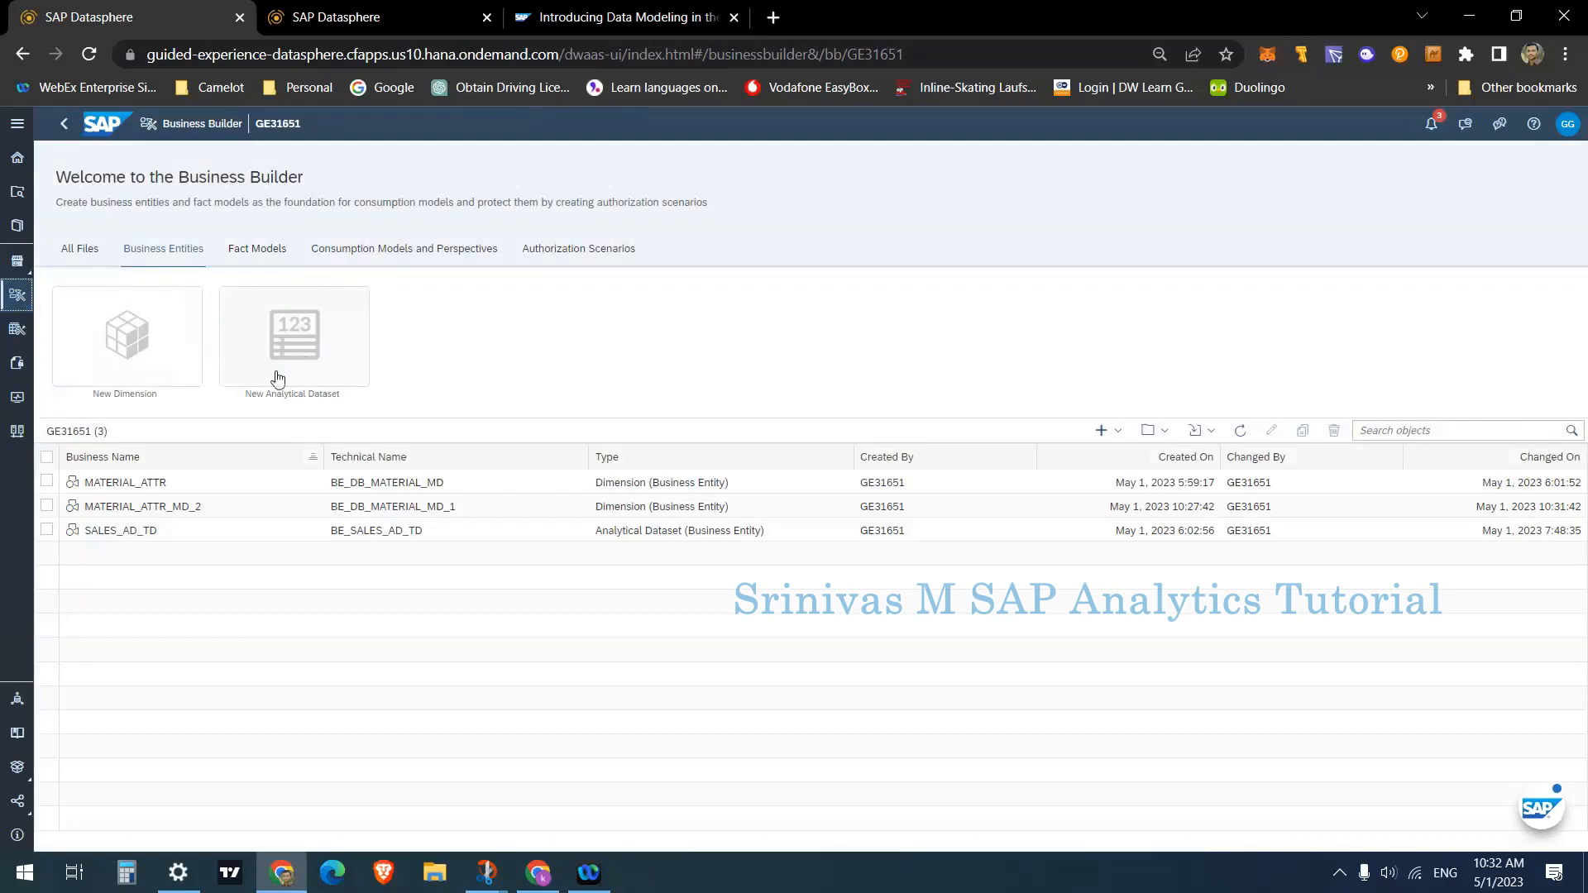
{"action": "left_click", "coordinate": [310, 335]}
{"action": "left_click", "coordinate": [580, 713]}
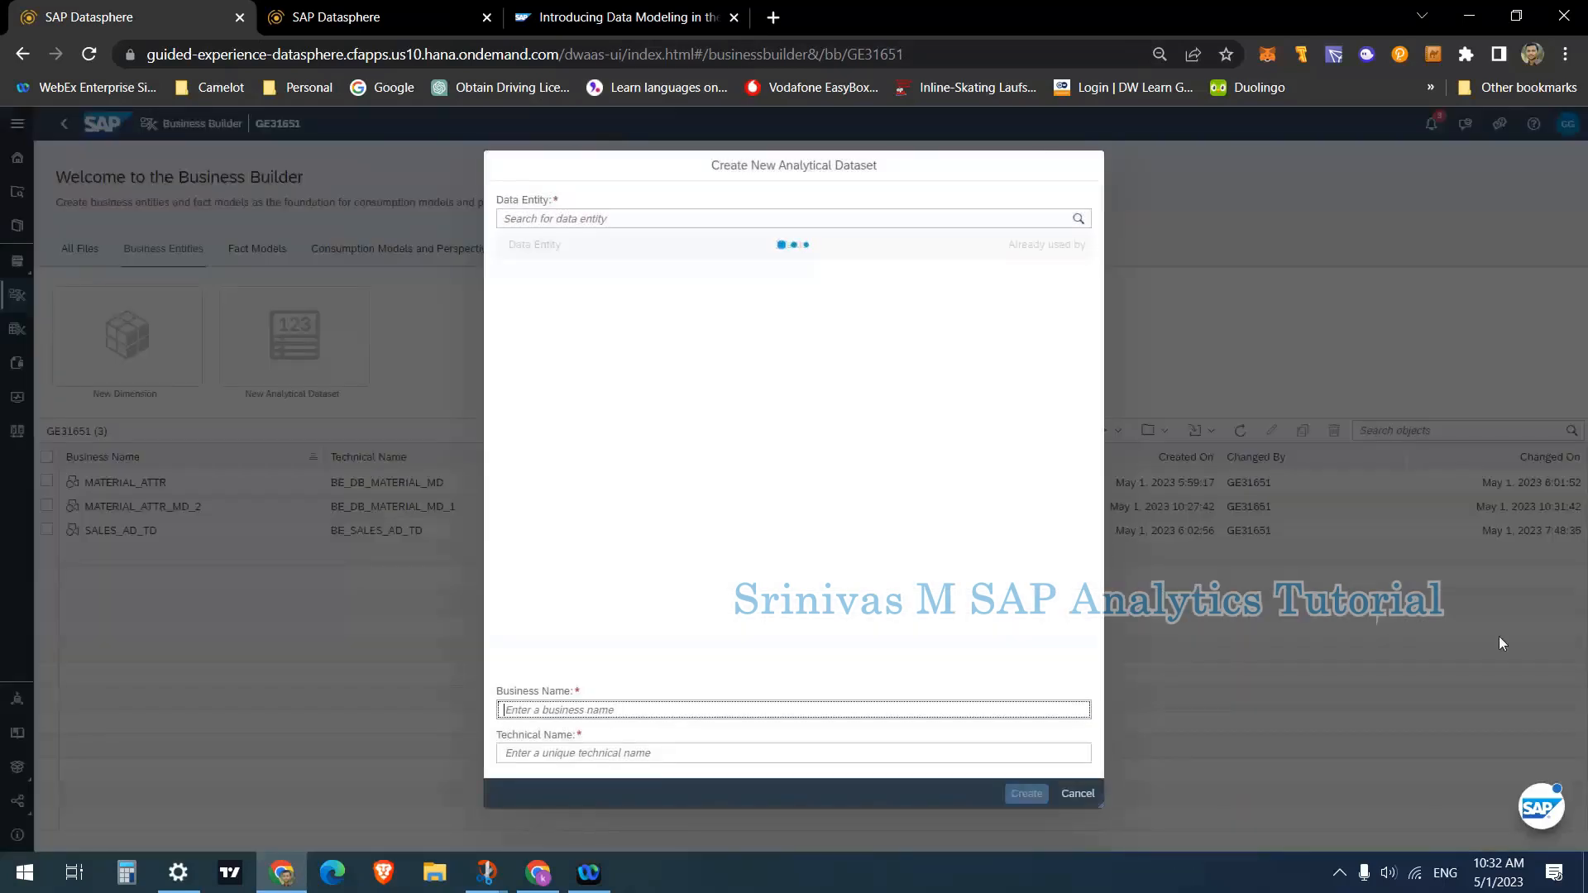
{"action": "type", "text": "SALES_DATA"}
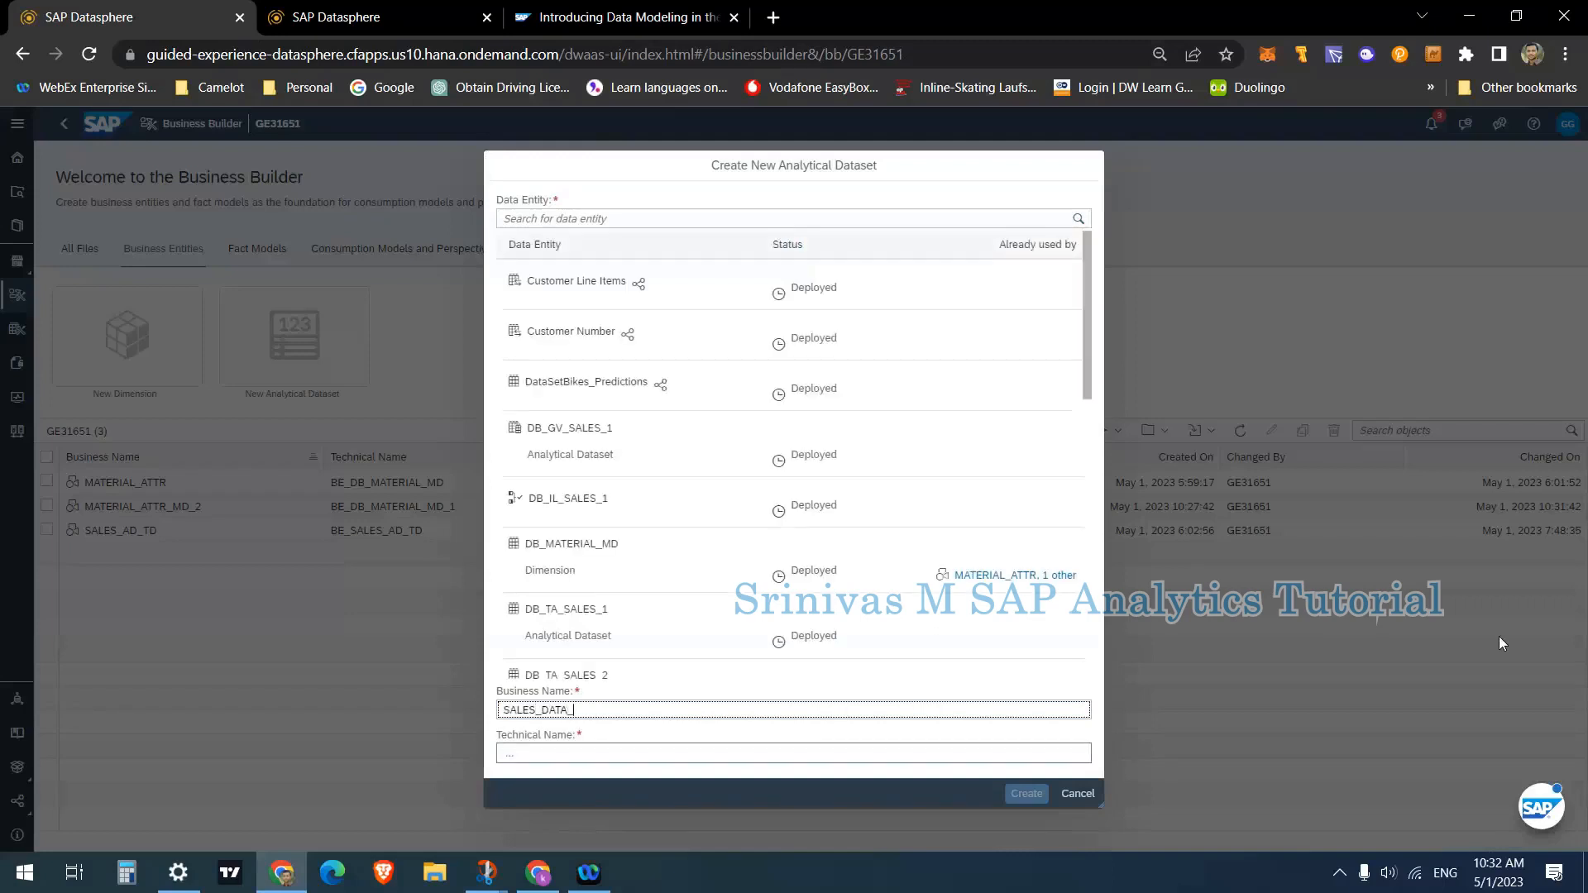
{"action": "type", "text": "_"}
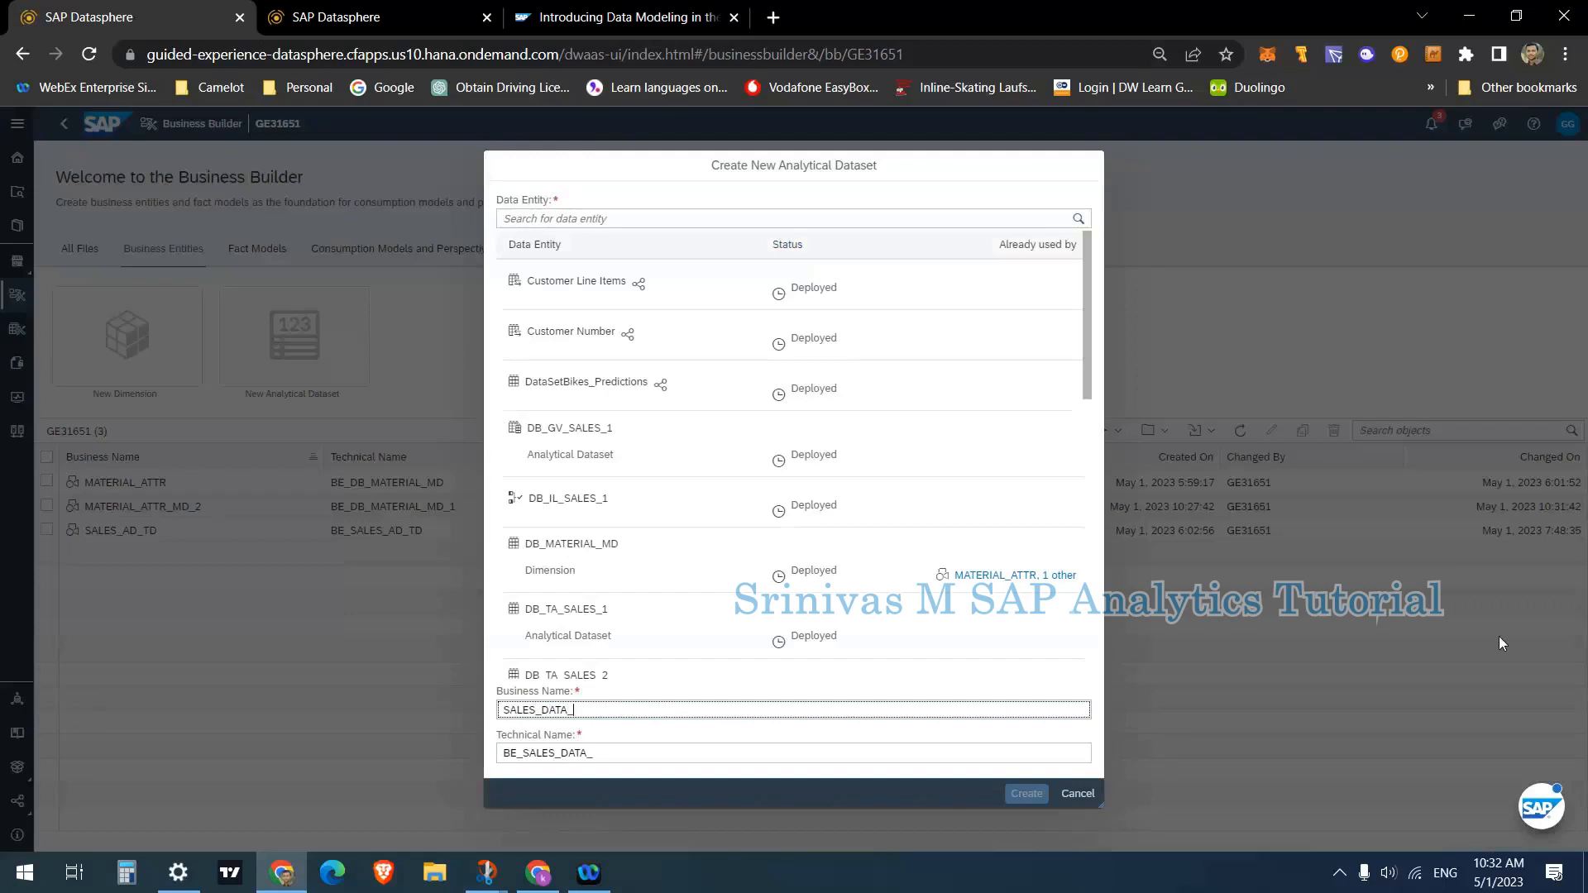
{"action": "type", "text": "AD"}
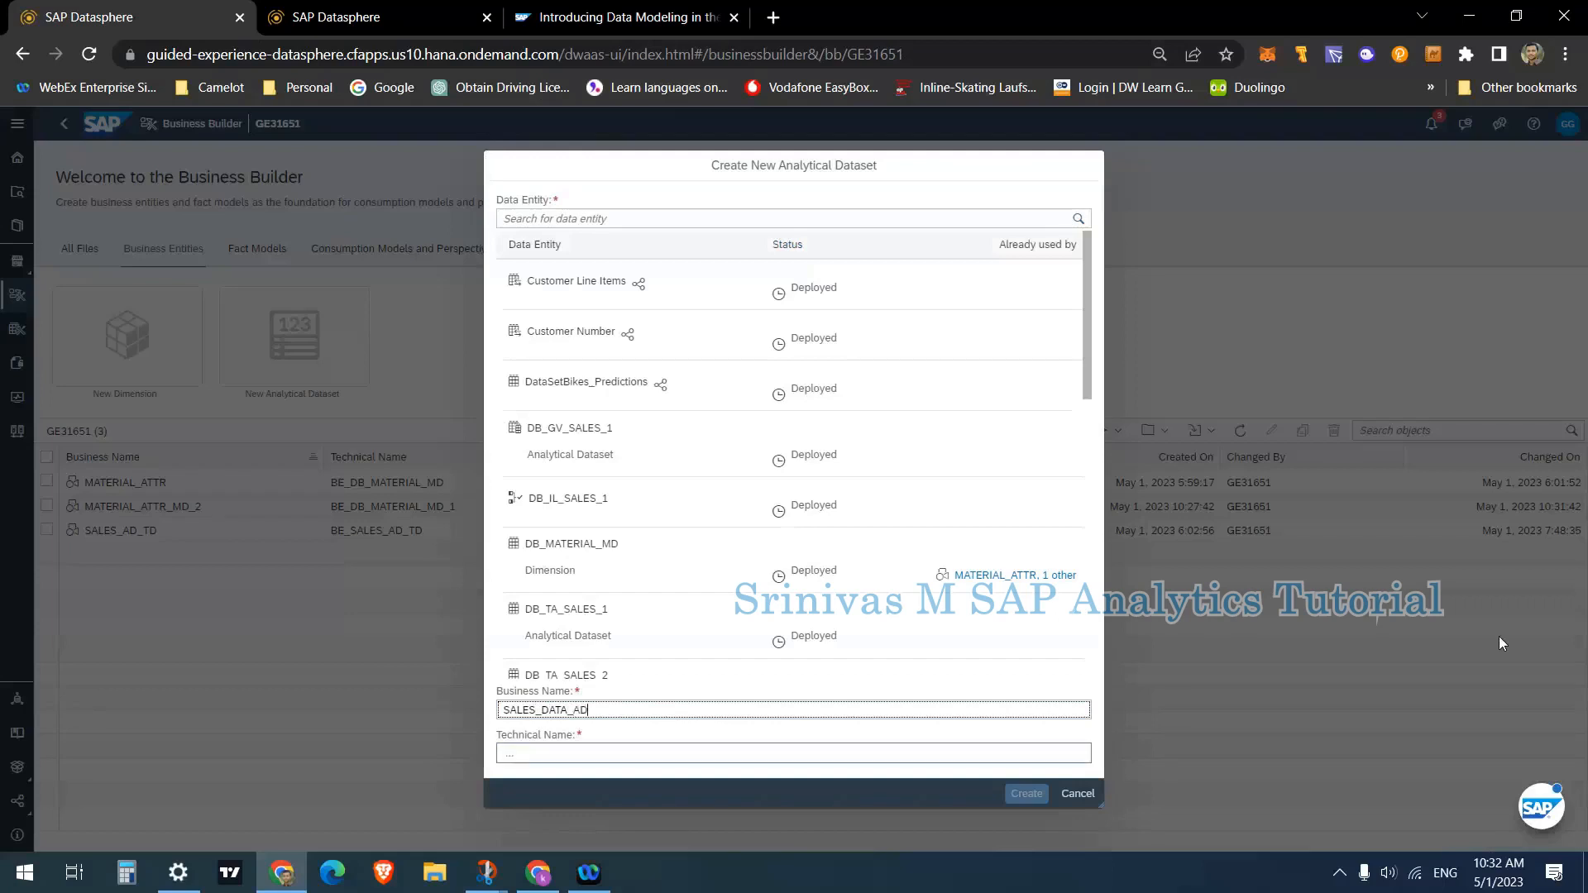
{"action": "type", "text": "_2"}
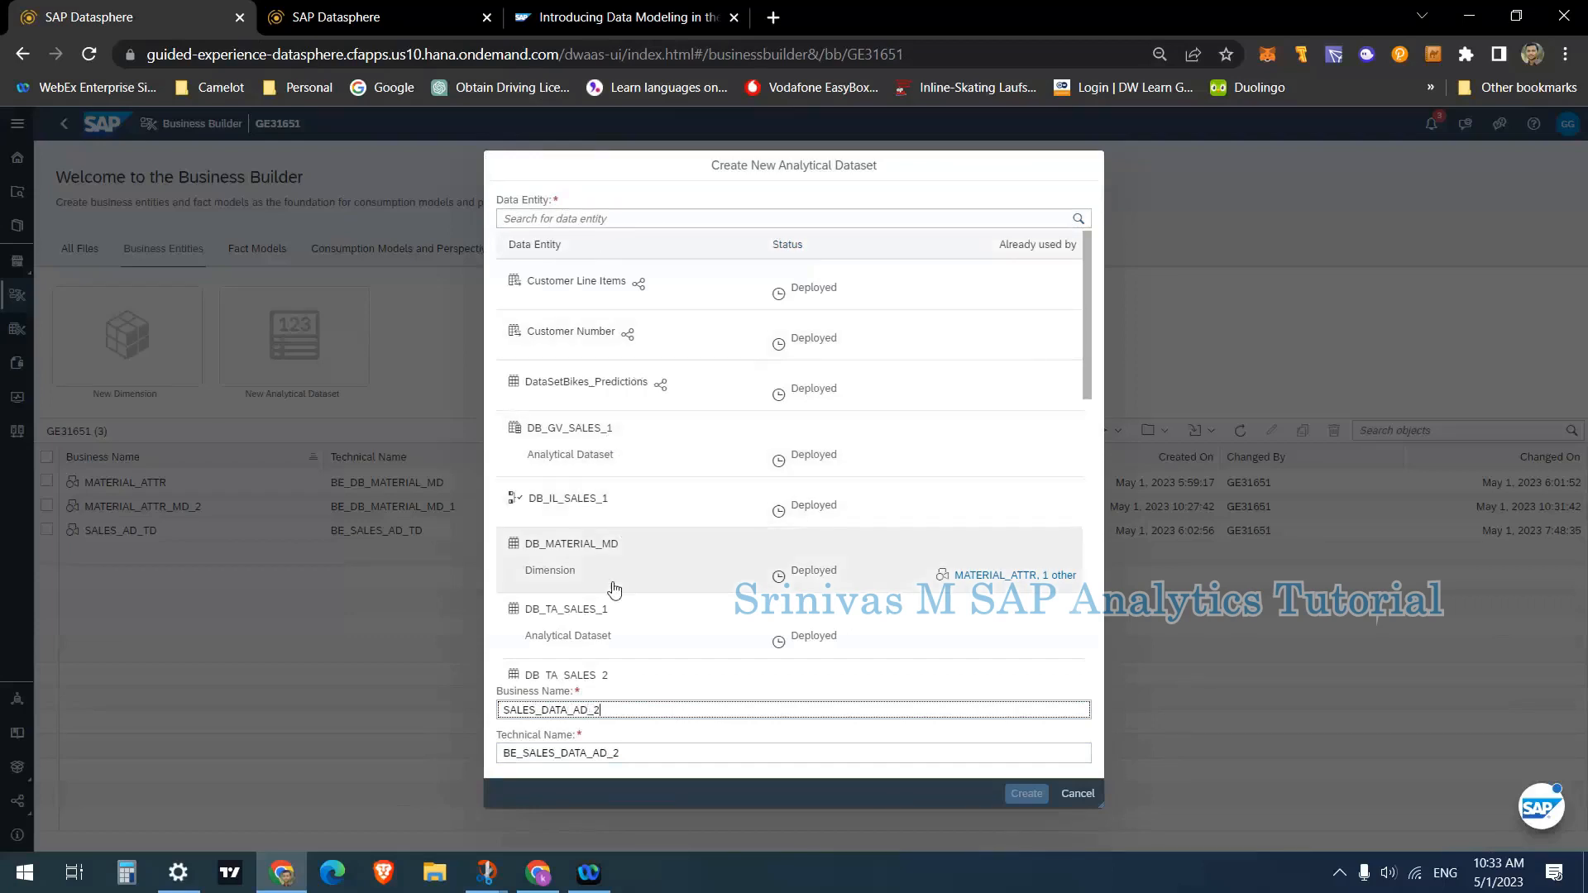
- Create the analytical dataset from data entity DB_TA_SALES_1, copying its measures, attributes and key definitions
{"action": "scroll", "coordinate": [613, 608], "scroll_direction": "down", "scroll_amount": 1}
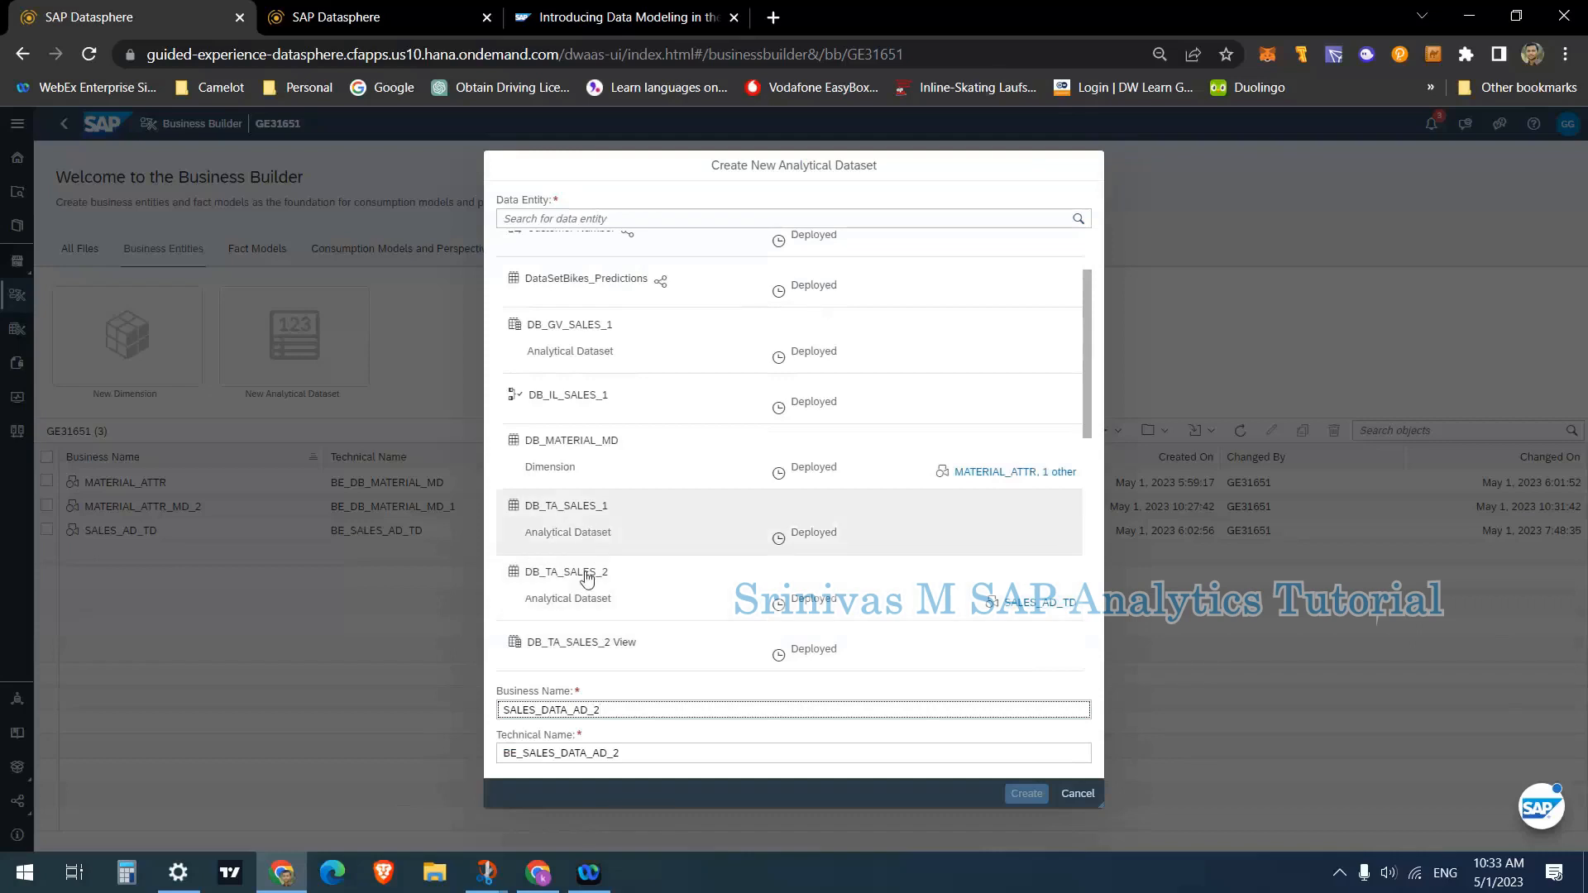
{"action": "left_click", "coordinate": [596, 521]}
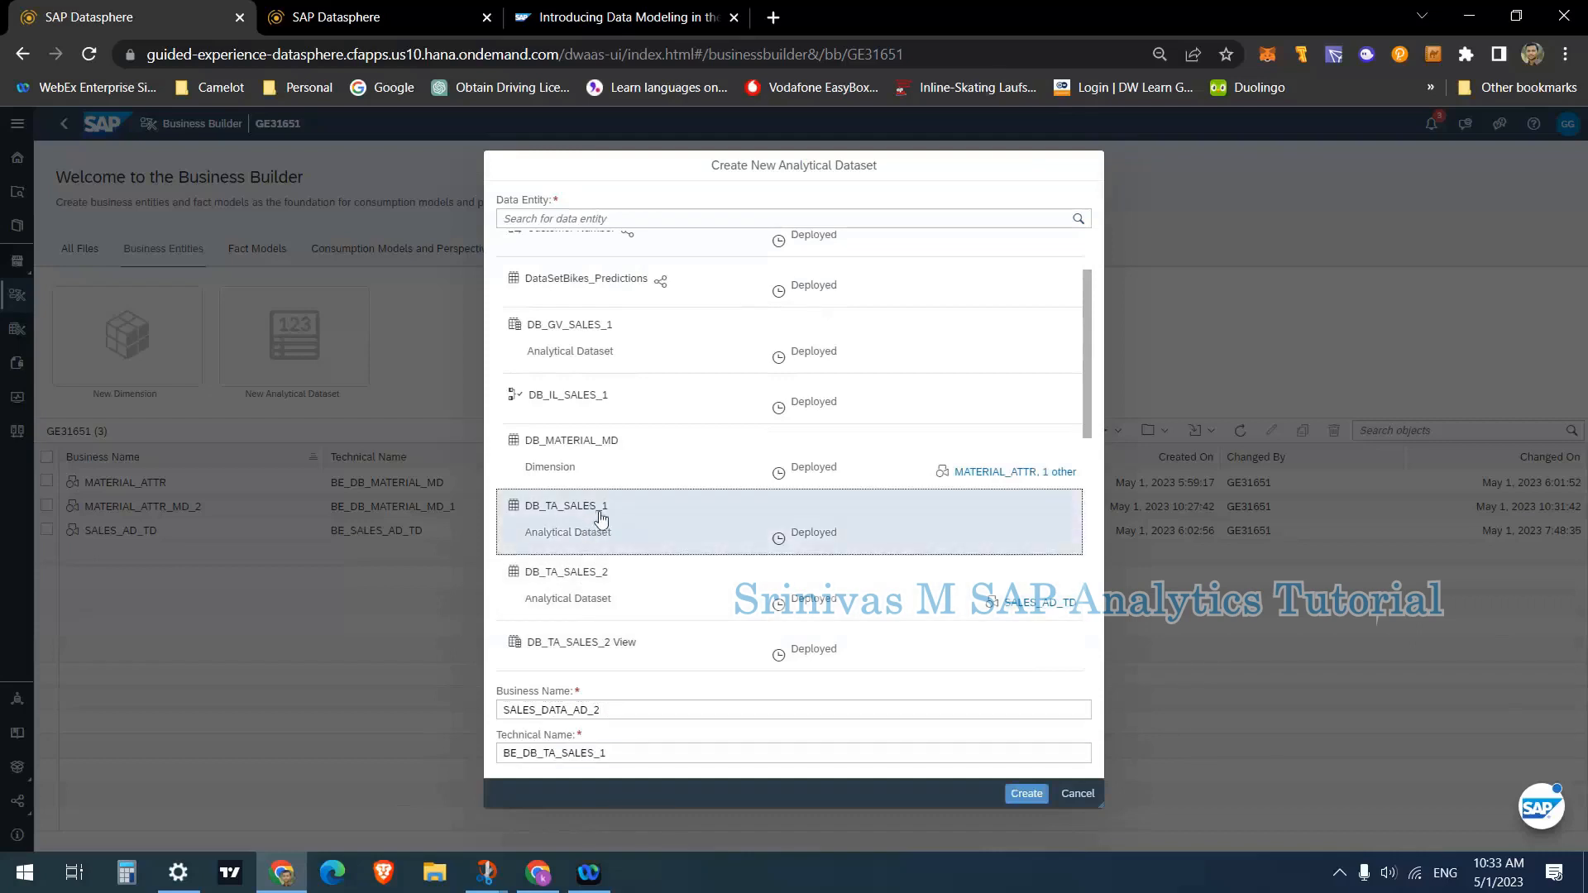
{"action": "left_click", "coordinate": [1027, 794]}
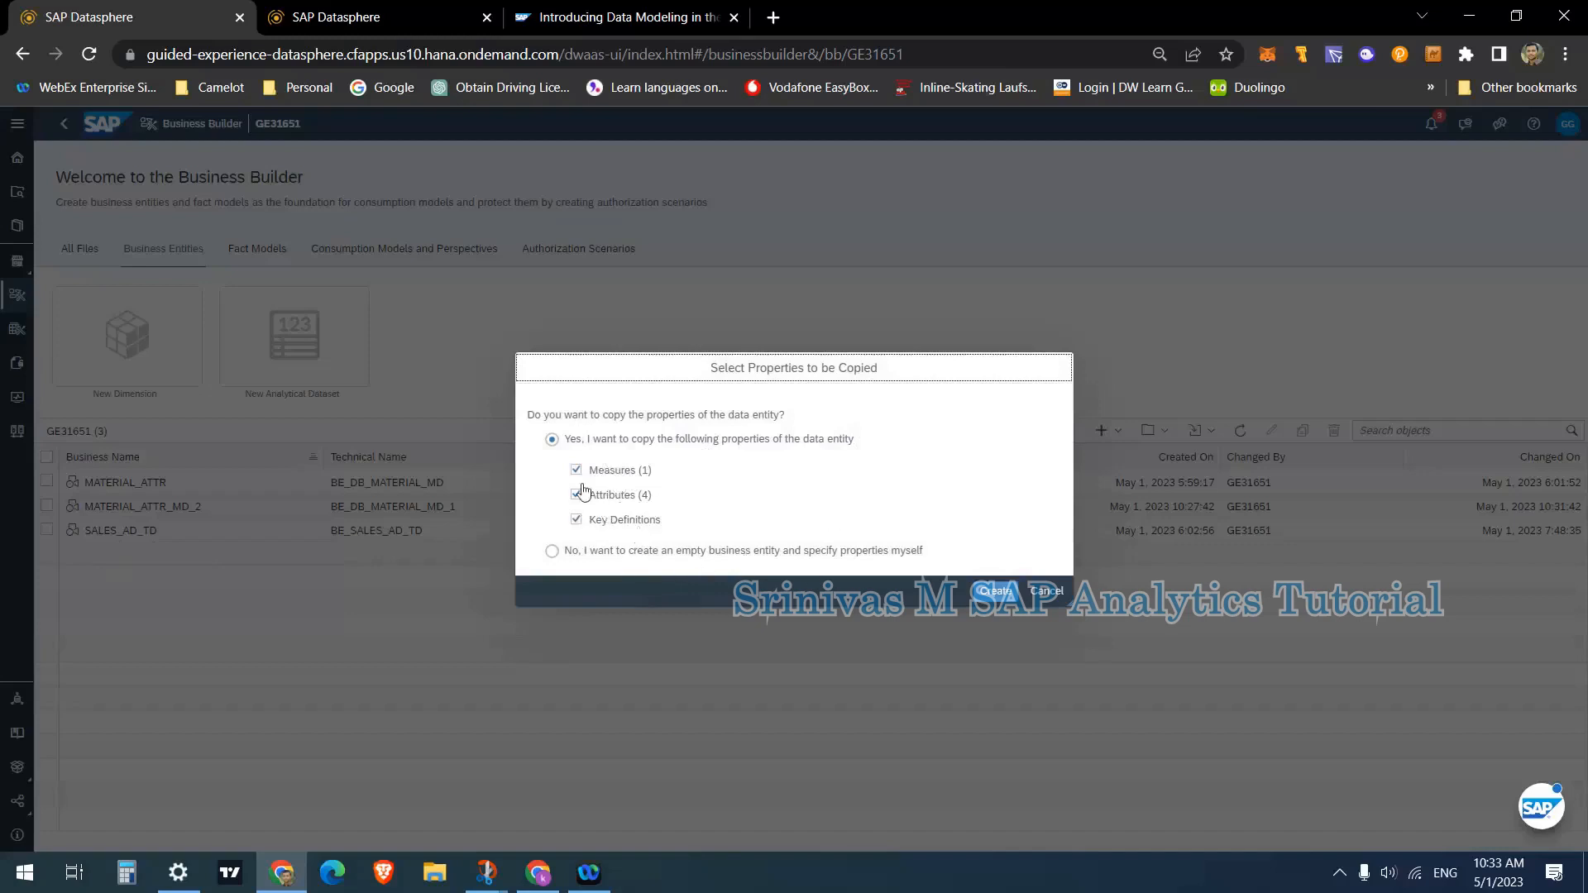
{"action": "left_click", "coordinate": [990, 592]}
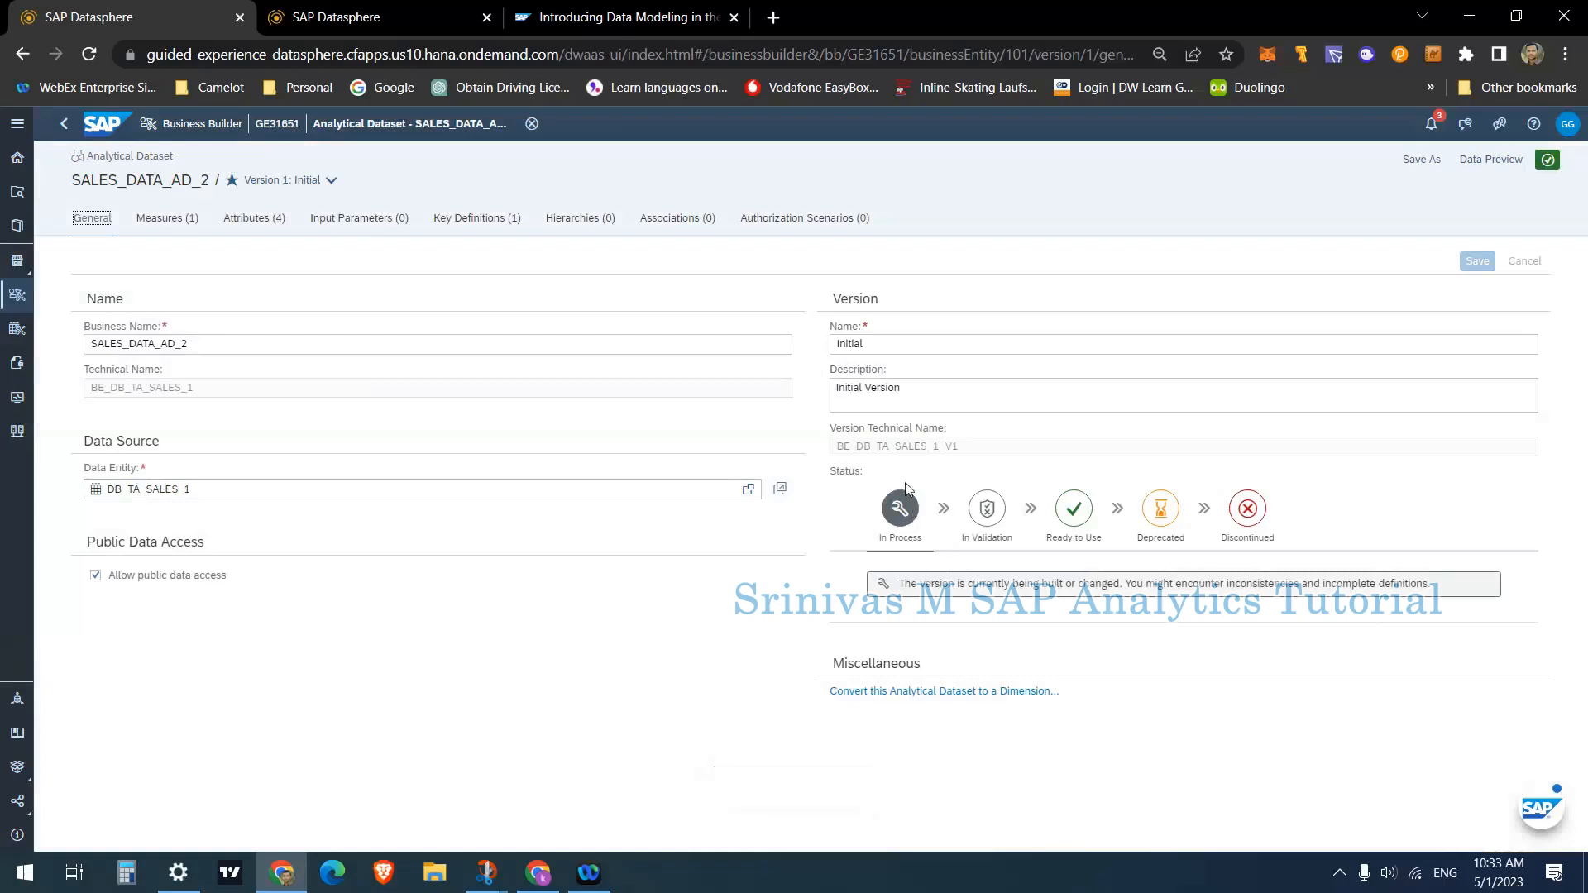
- Review the dataset's measures and attributes, and look at the blank form for a new measure
{"action": "left_click", "coordinate": [151, 217]}
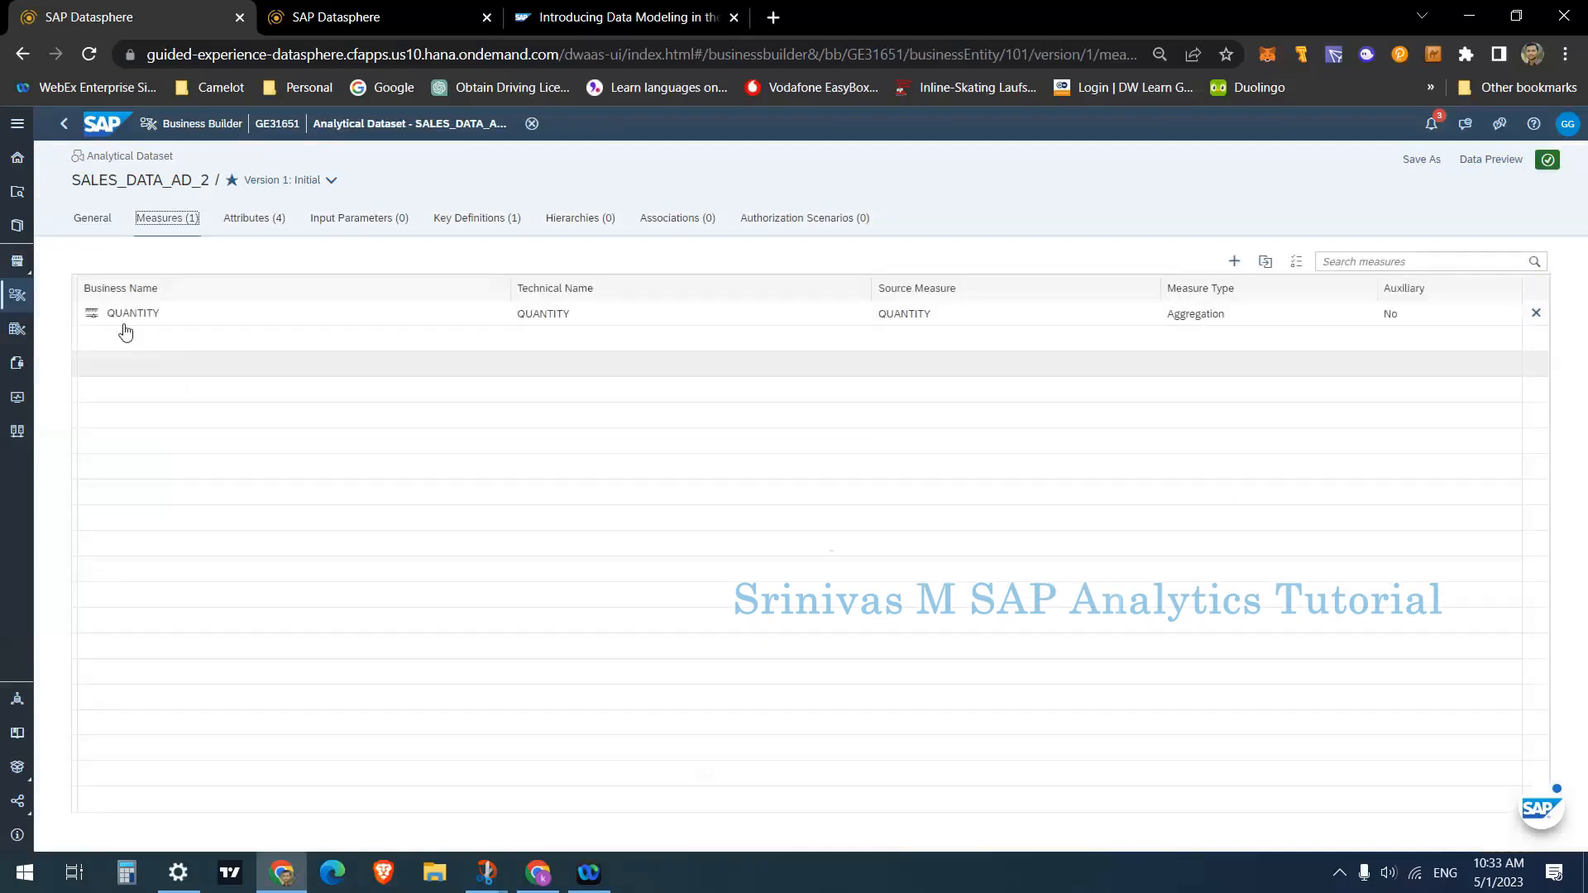
{"action": "left_click", "coordinate": [265, 219]}
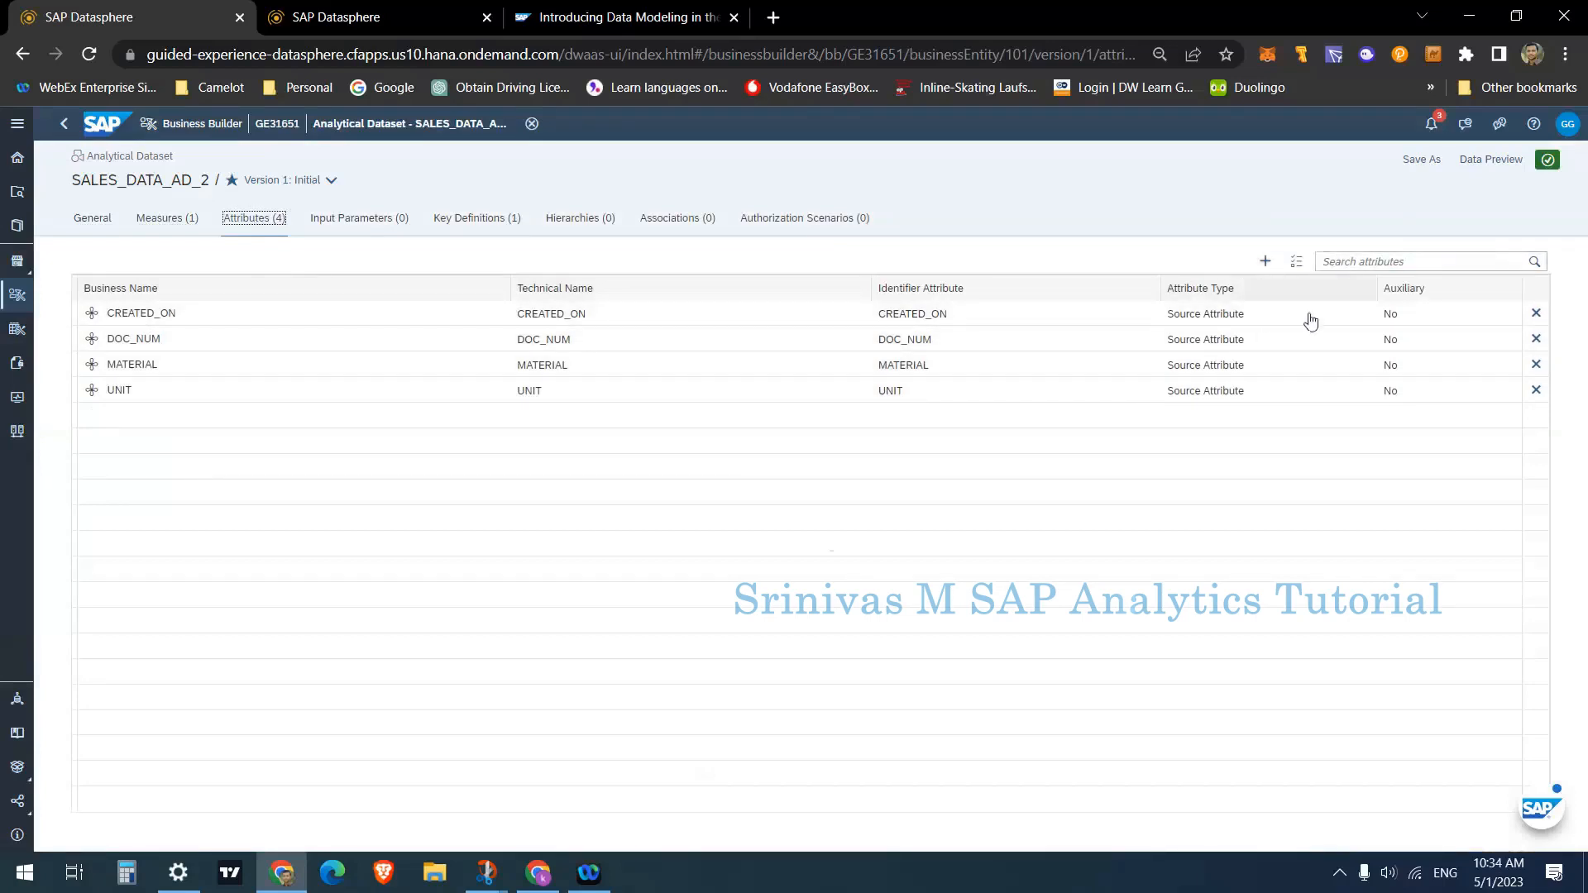
{"action": "left_click", "coordinate": [165, 217]}
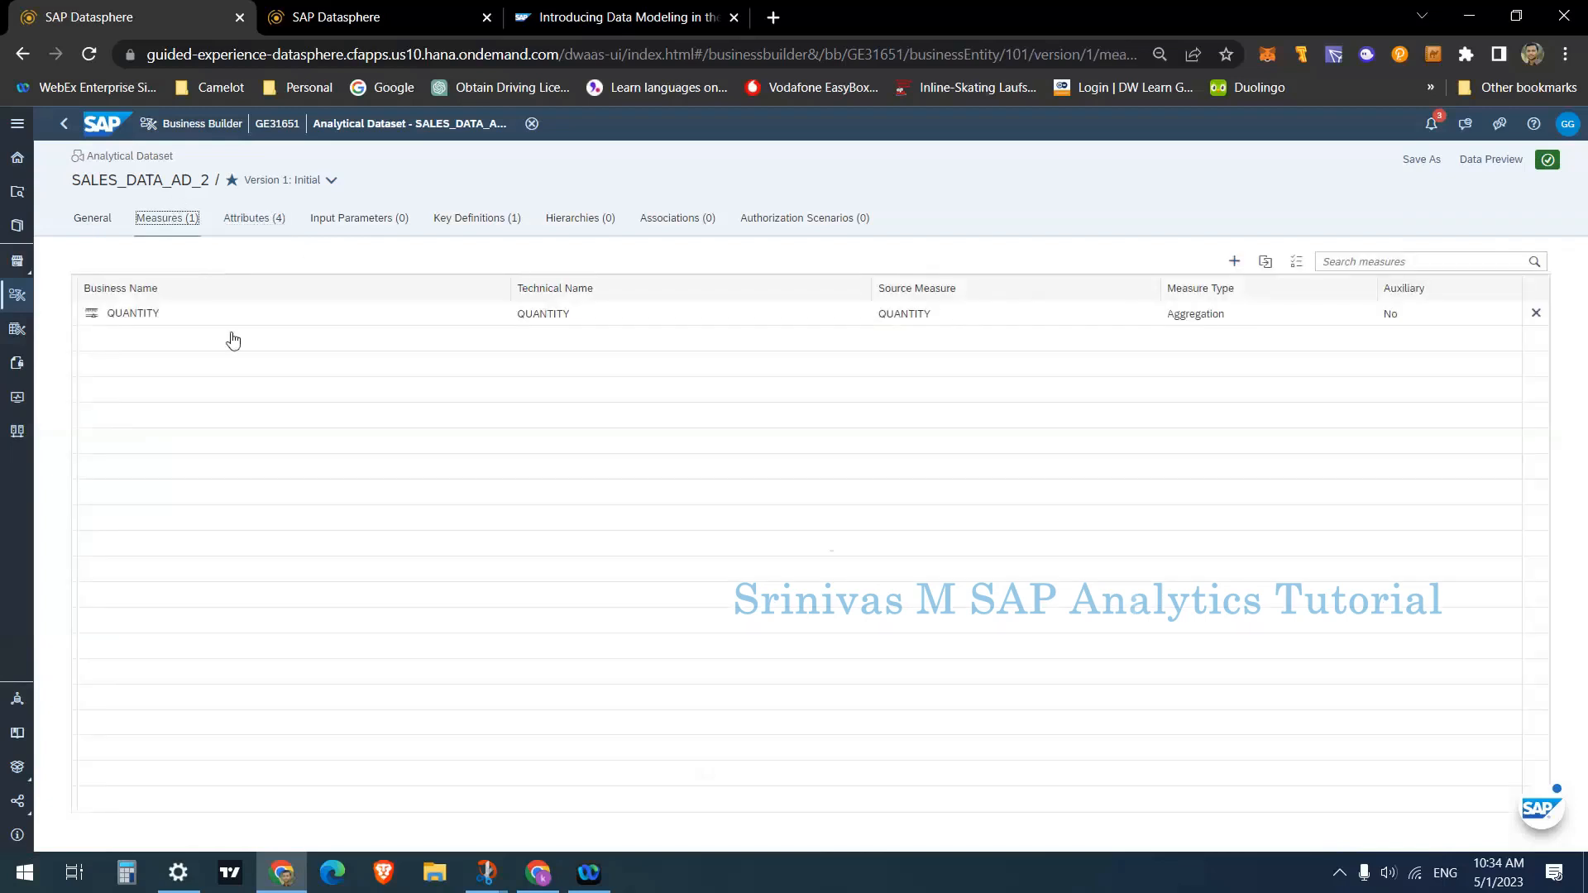
{"action": "left_click", "coordinate": [1233, 263]}
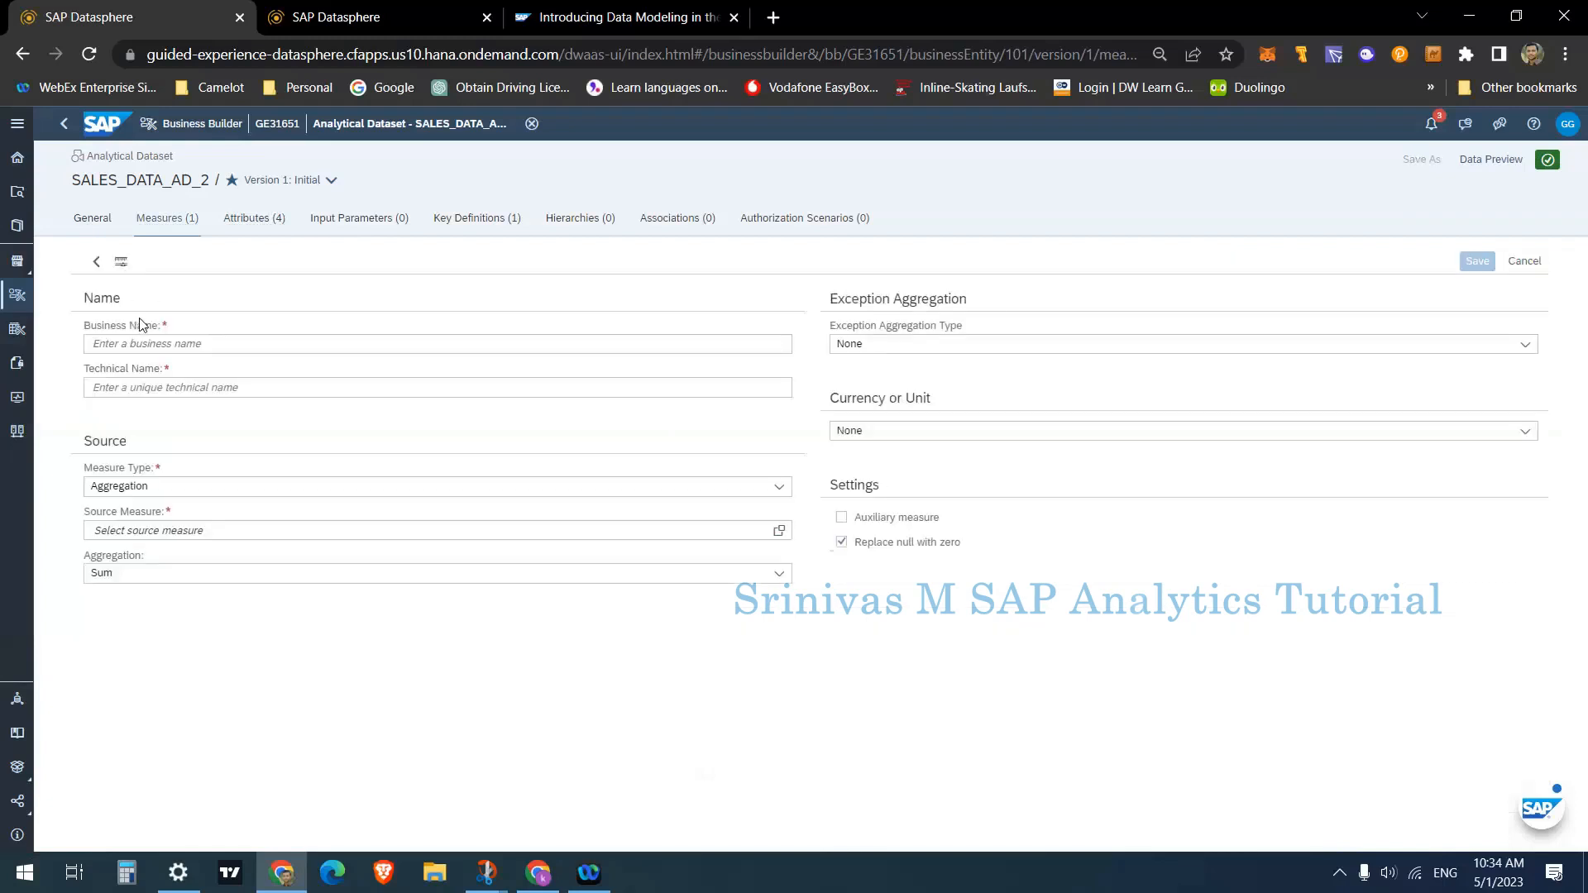
{"action": "left_click", "coordinate": [96, 261]}
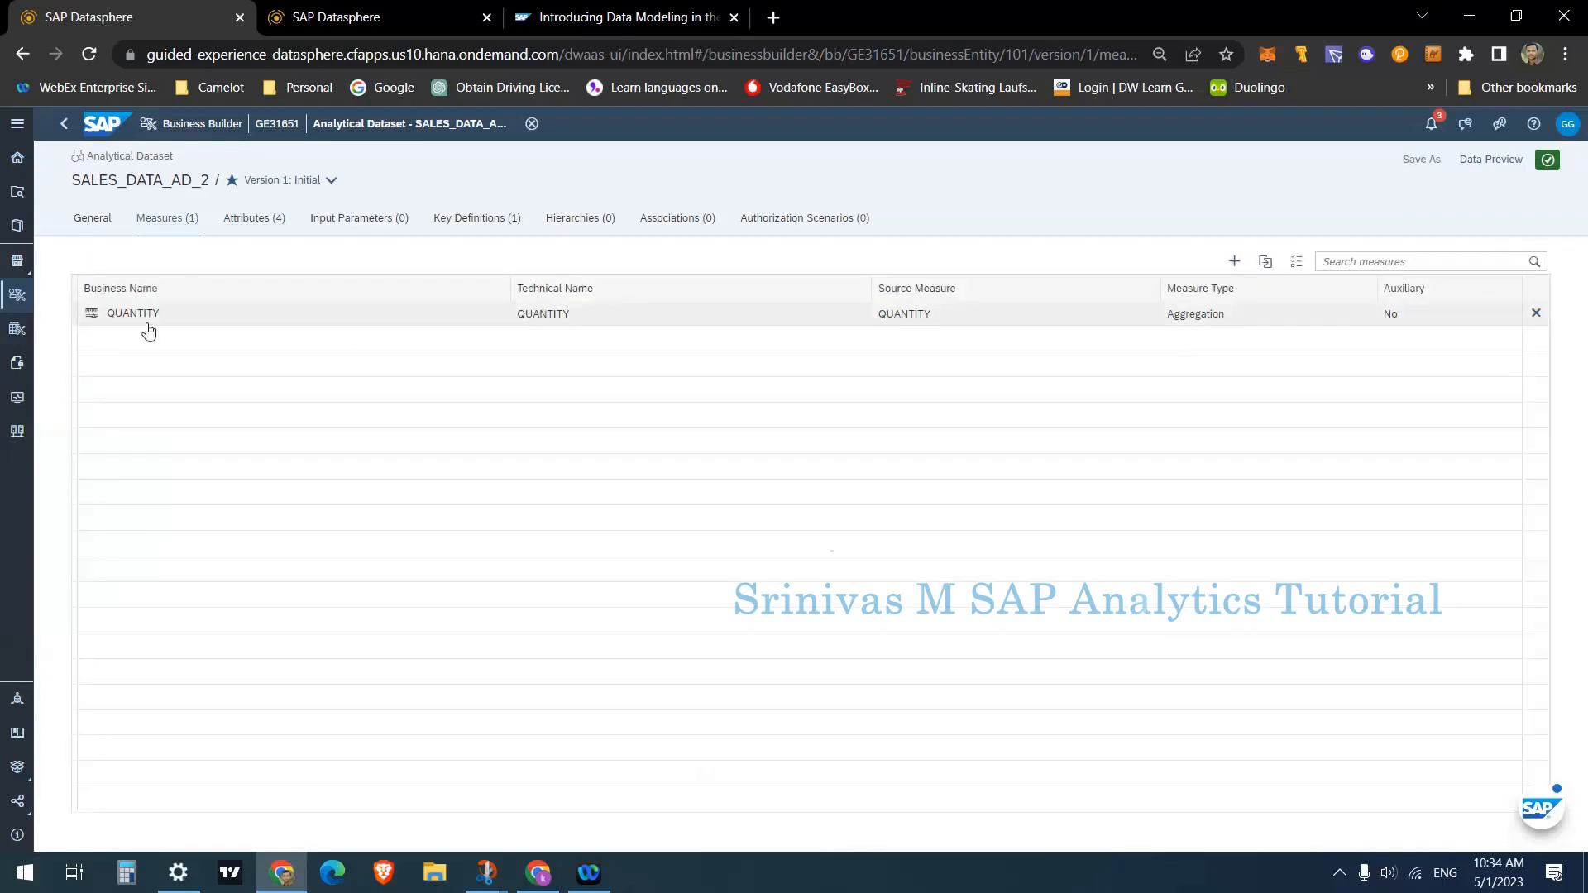
- Examine the QUANTITY measure's details, including its measure type, aggregation and currency or unit options
{"action": "left_click", "coordinate": [134, 315]}
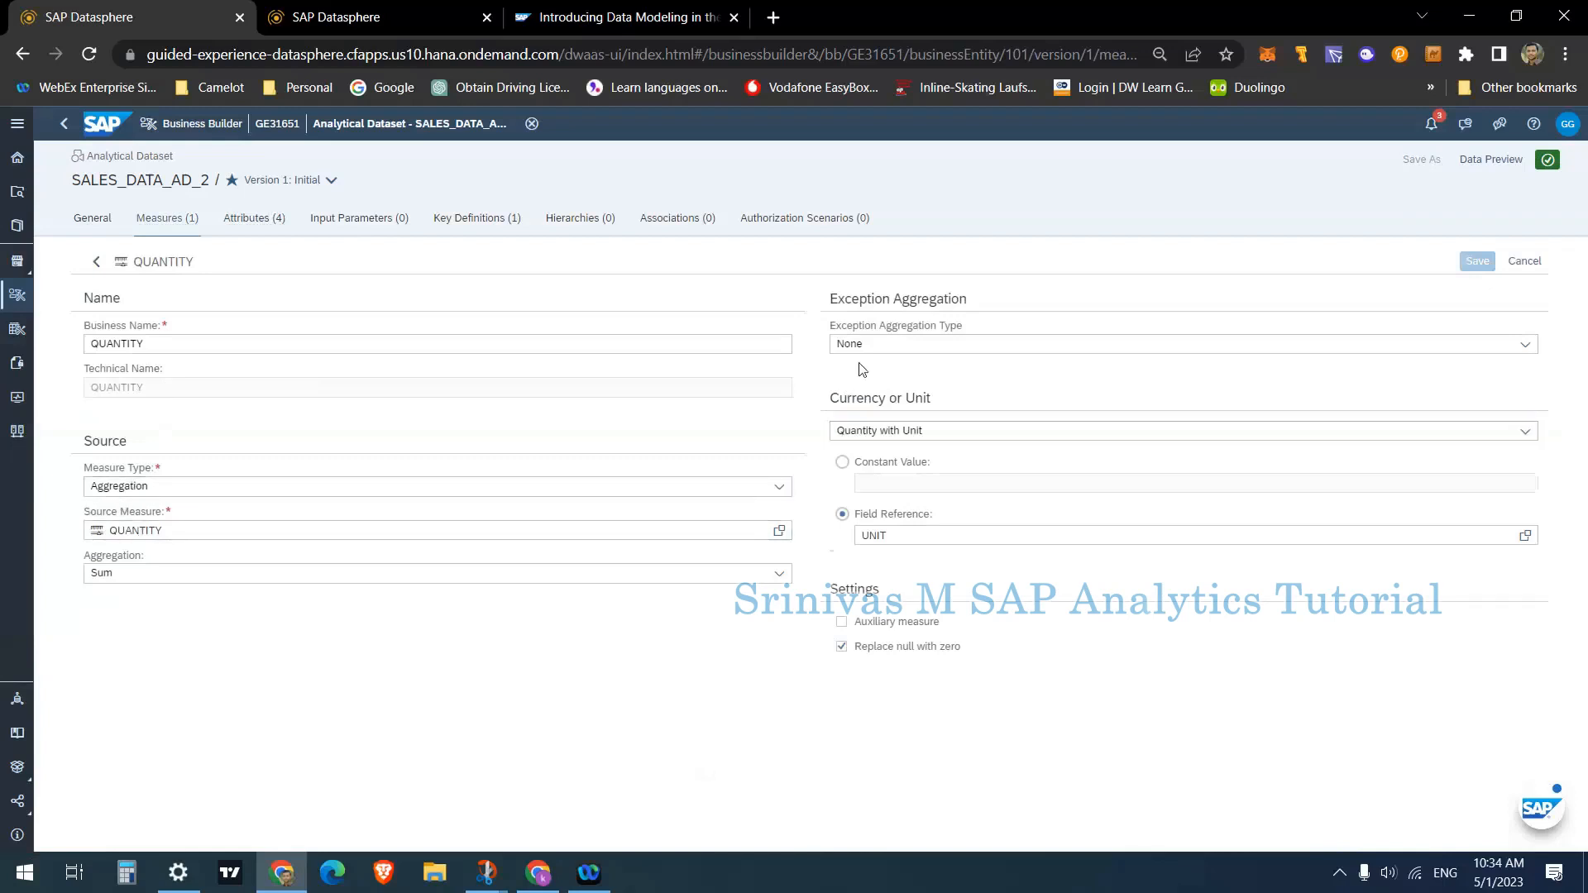
{"action": "left_click", "coordinate": [121, 486]}
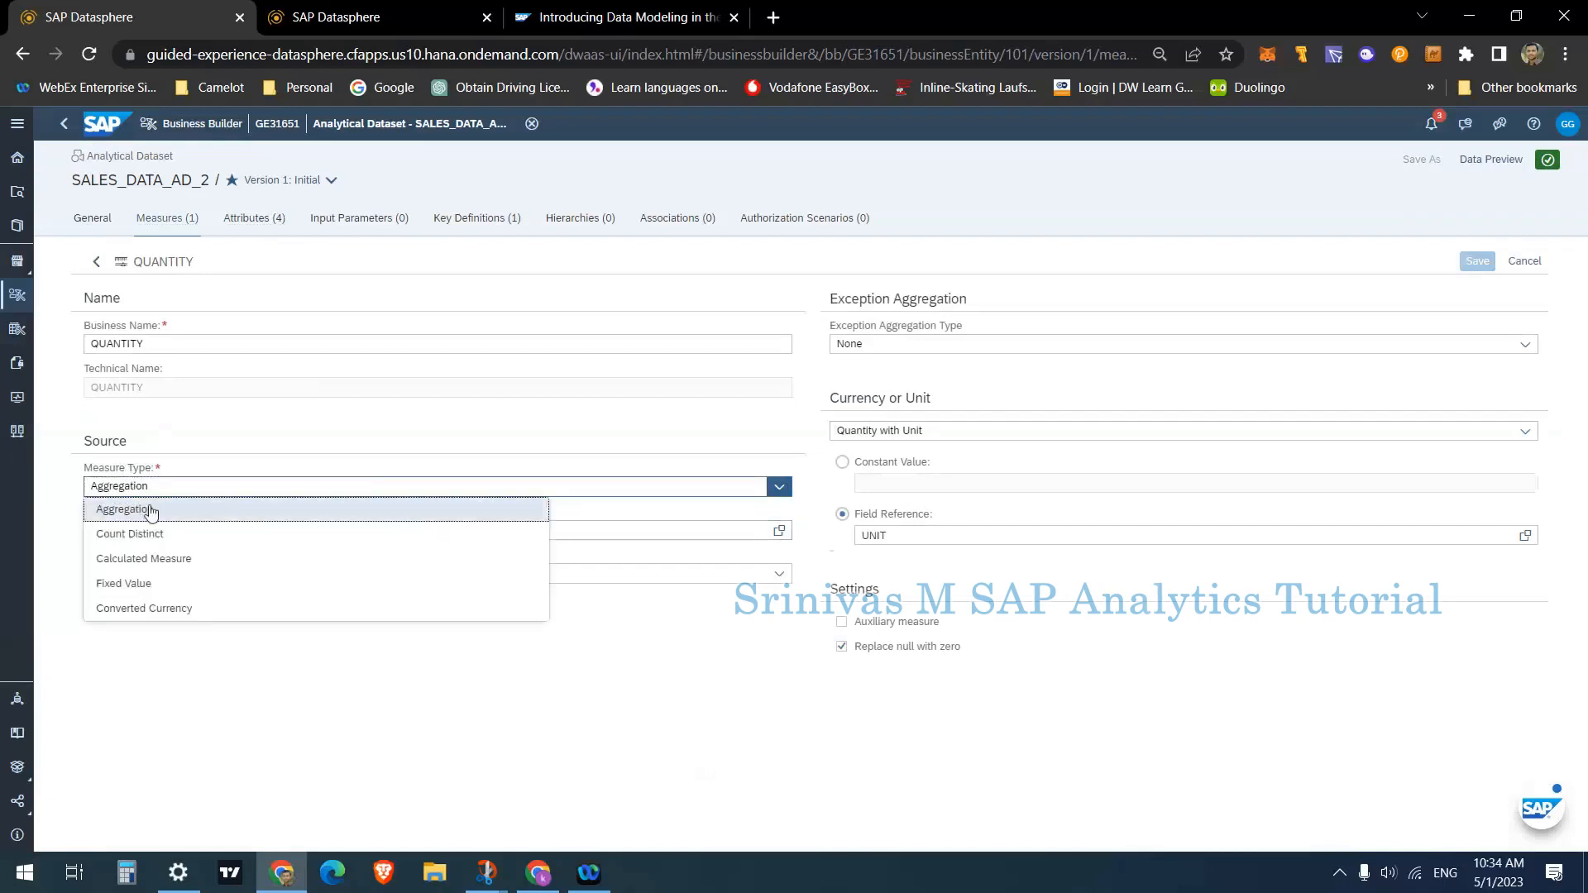
{"action": "left_click", "coordinate": [150, 513]}
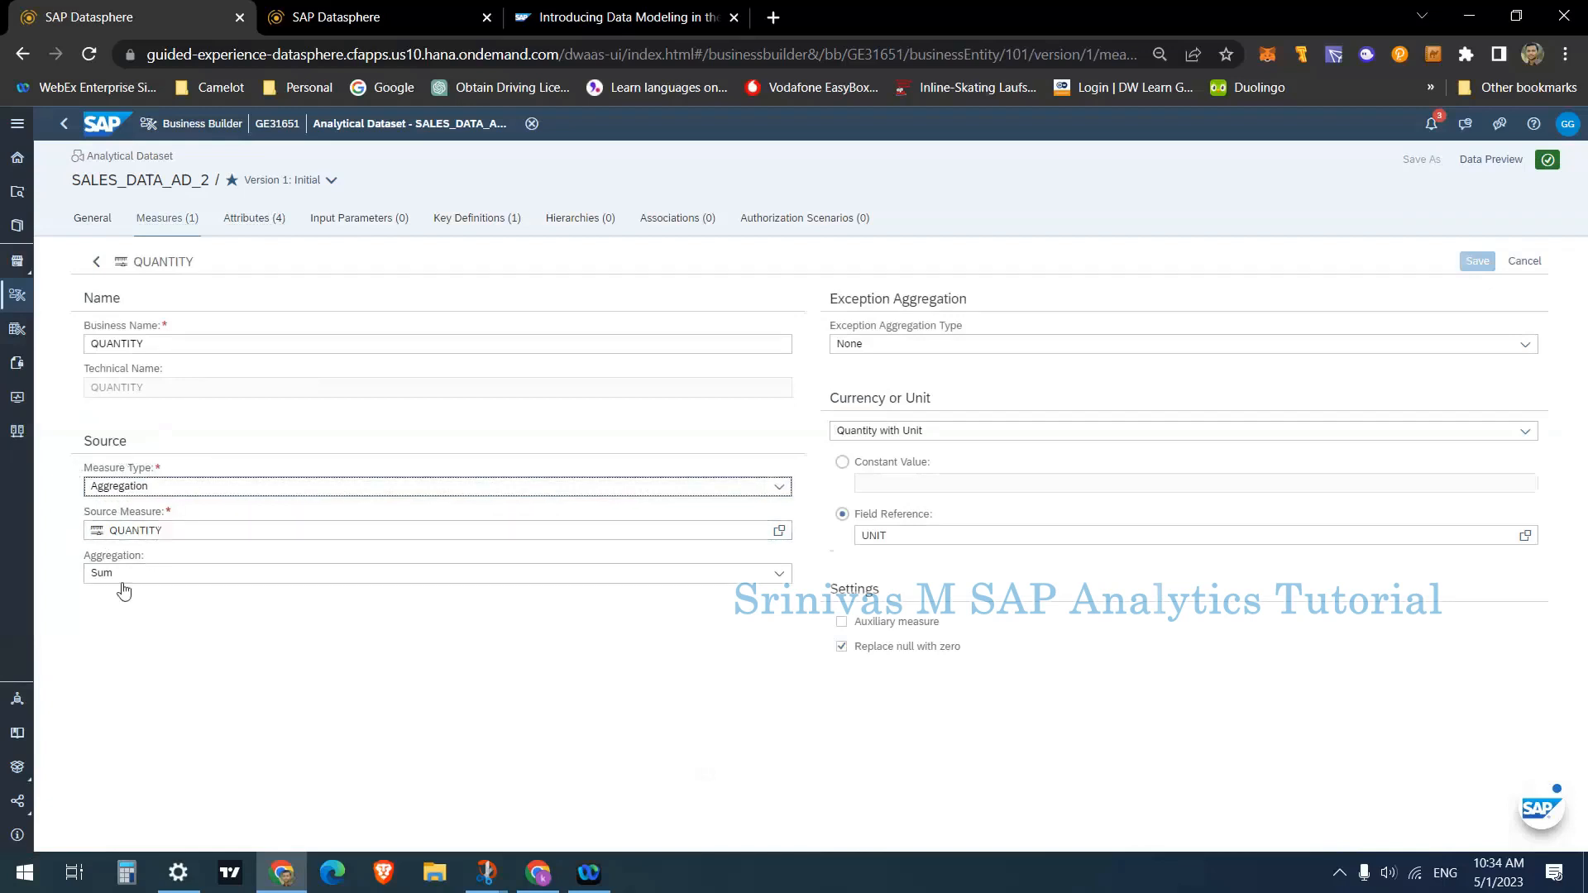
{"action": "left_click", "coordinate": [178, 577]}
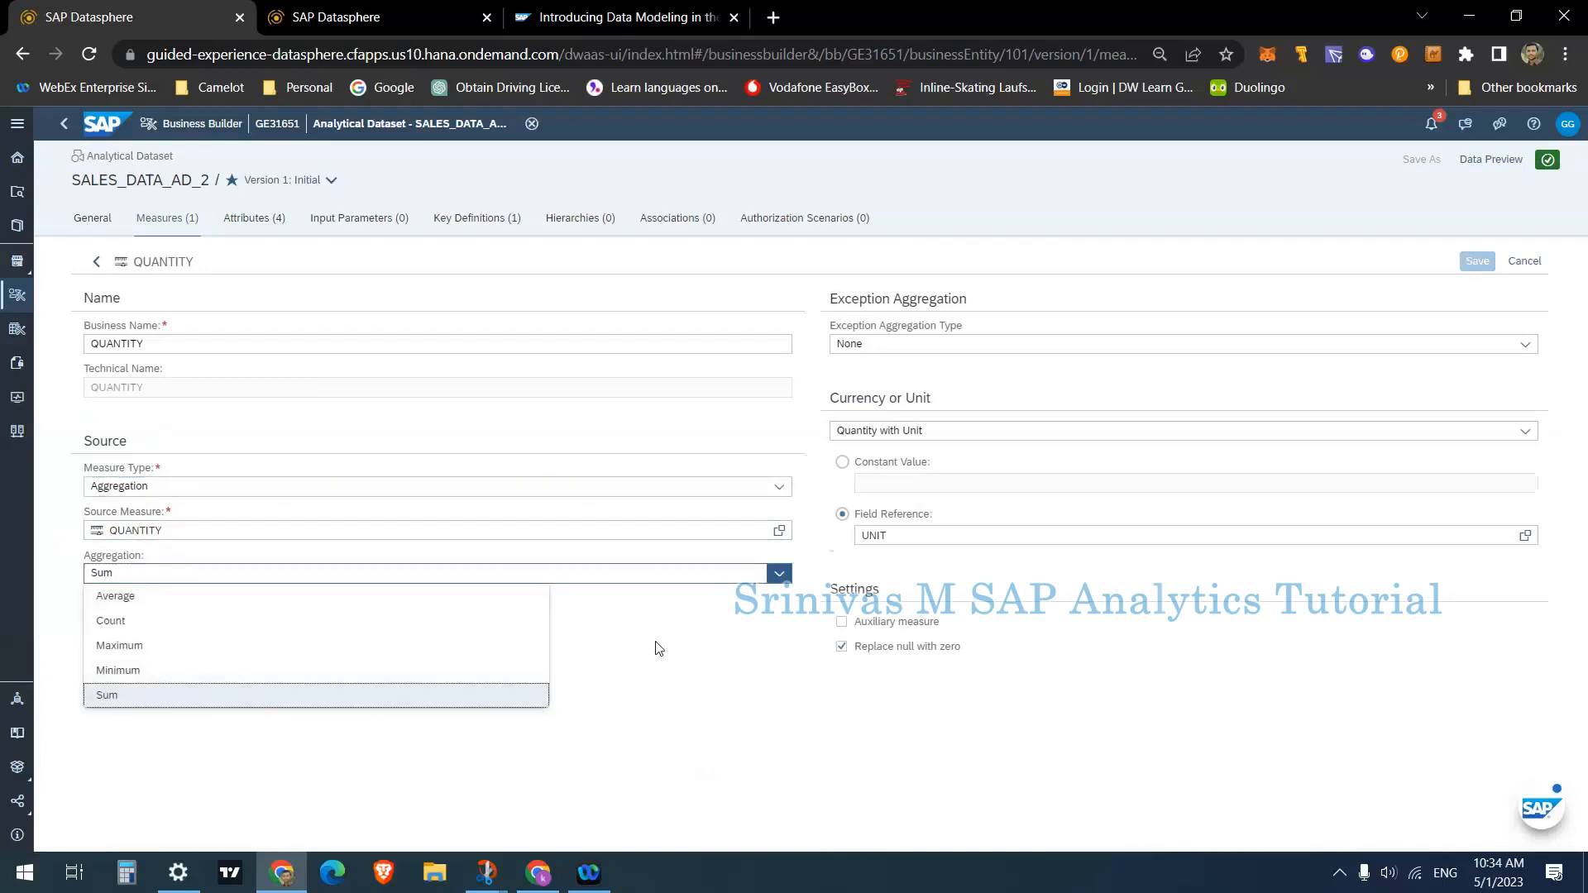
{"action": "left_click", "coordinate": [617, 624]}
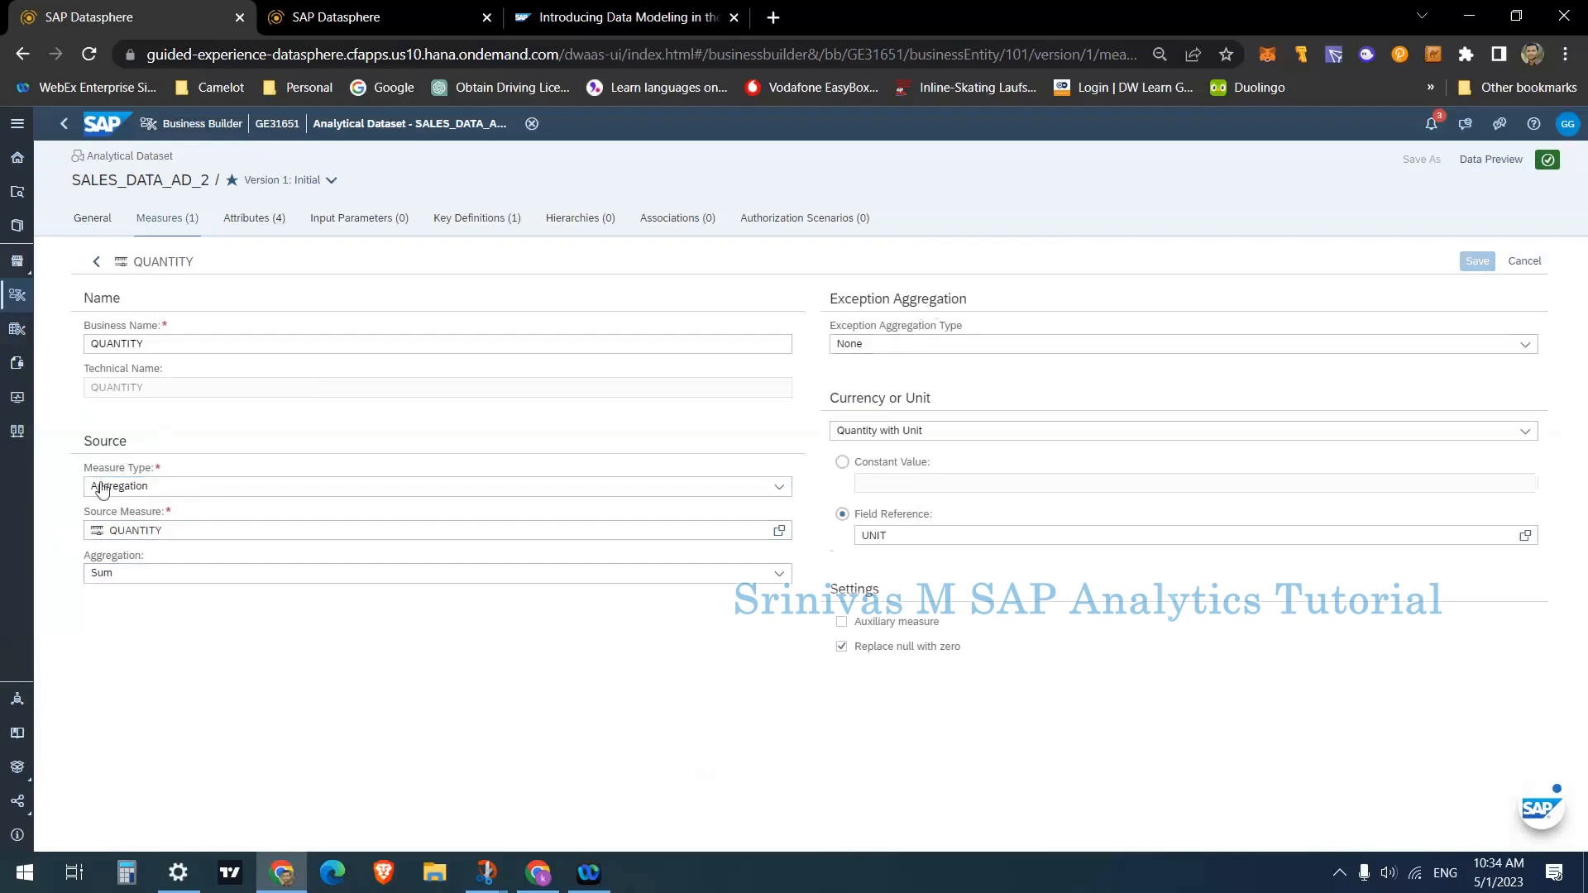
{"action": "left_click", "coordinate": [885, 431]}
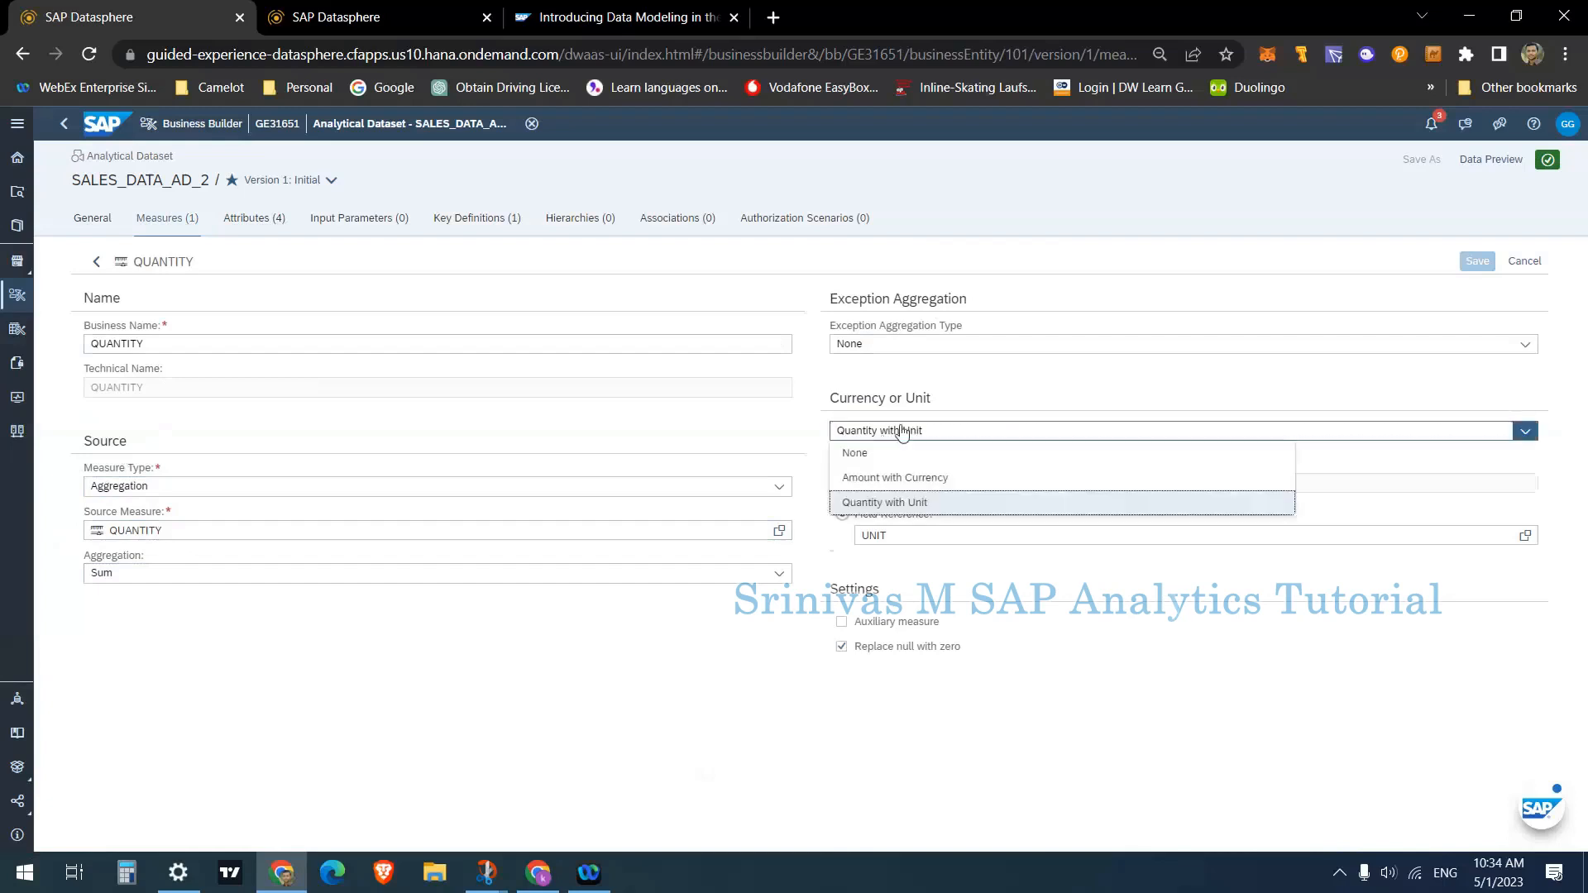
{"action": "left_click", "coordinate": [910, 500]}
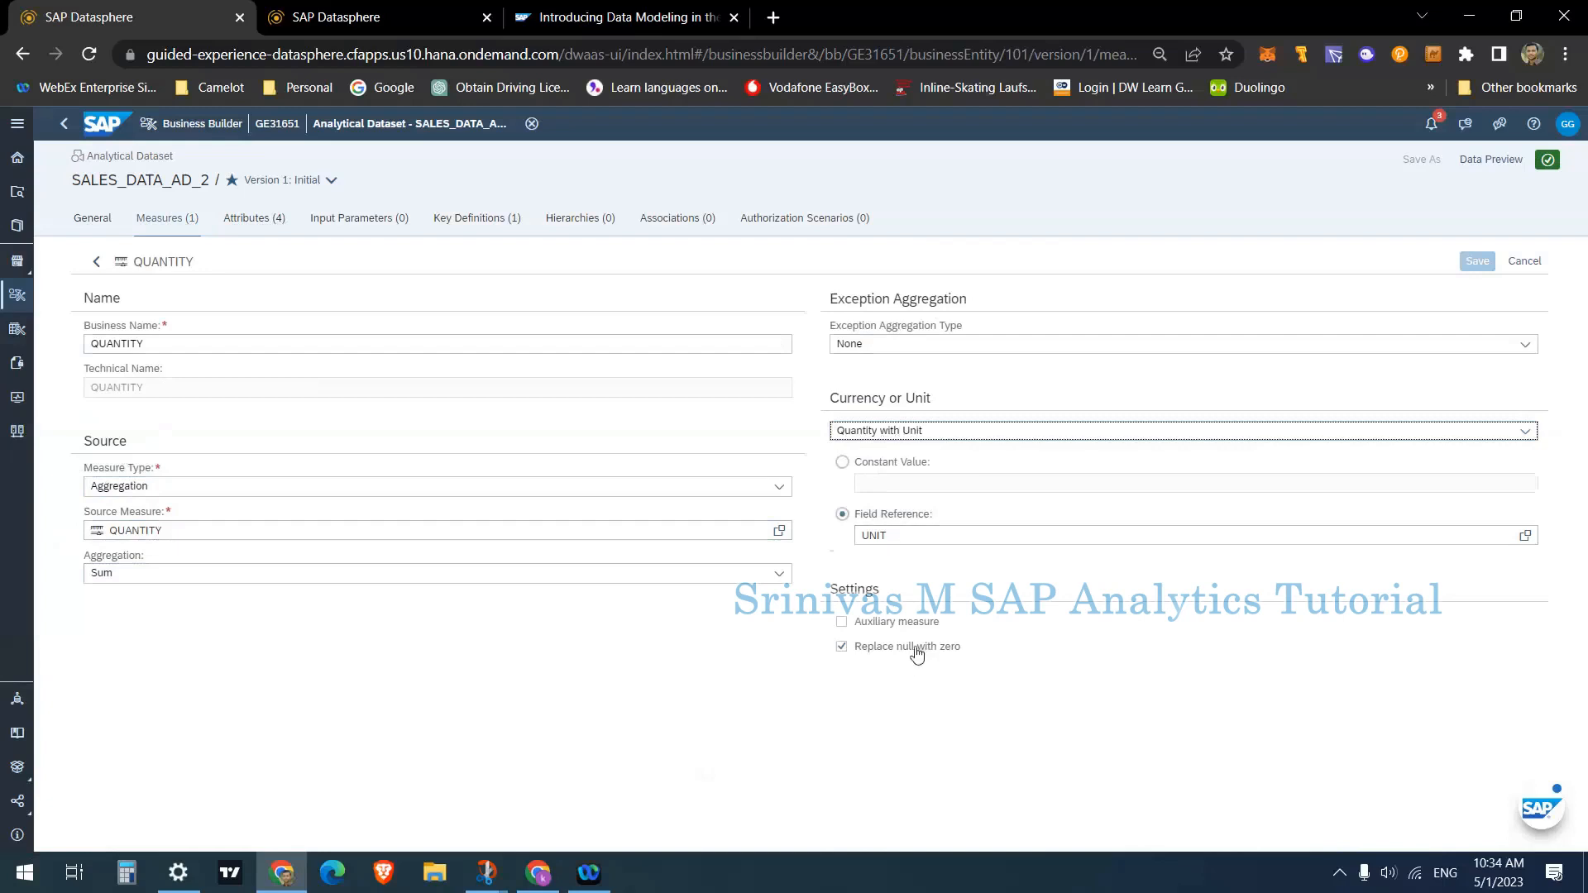
{"action": "left_click", "coordinate": [96, 261]}
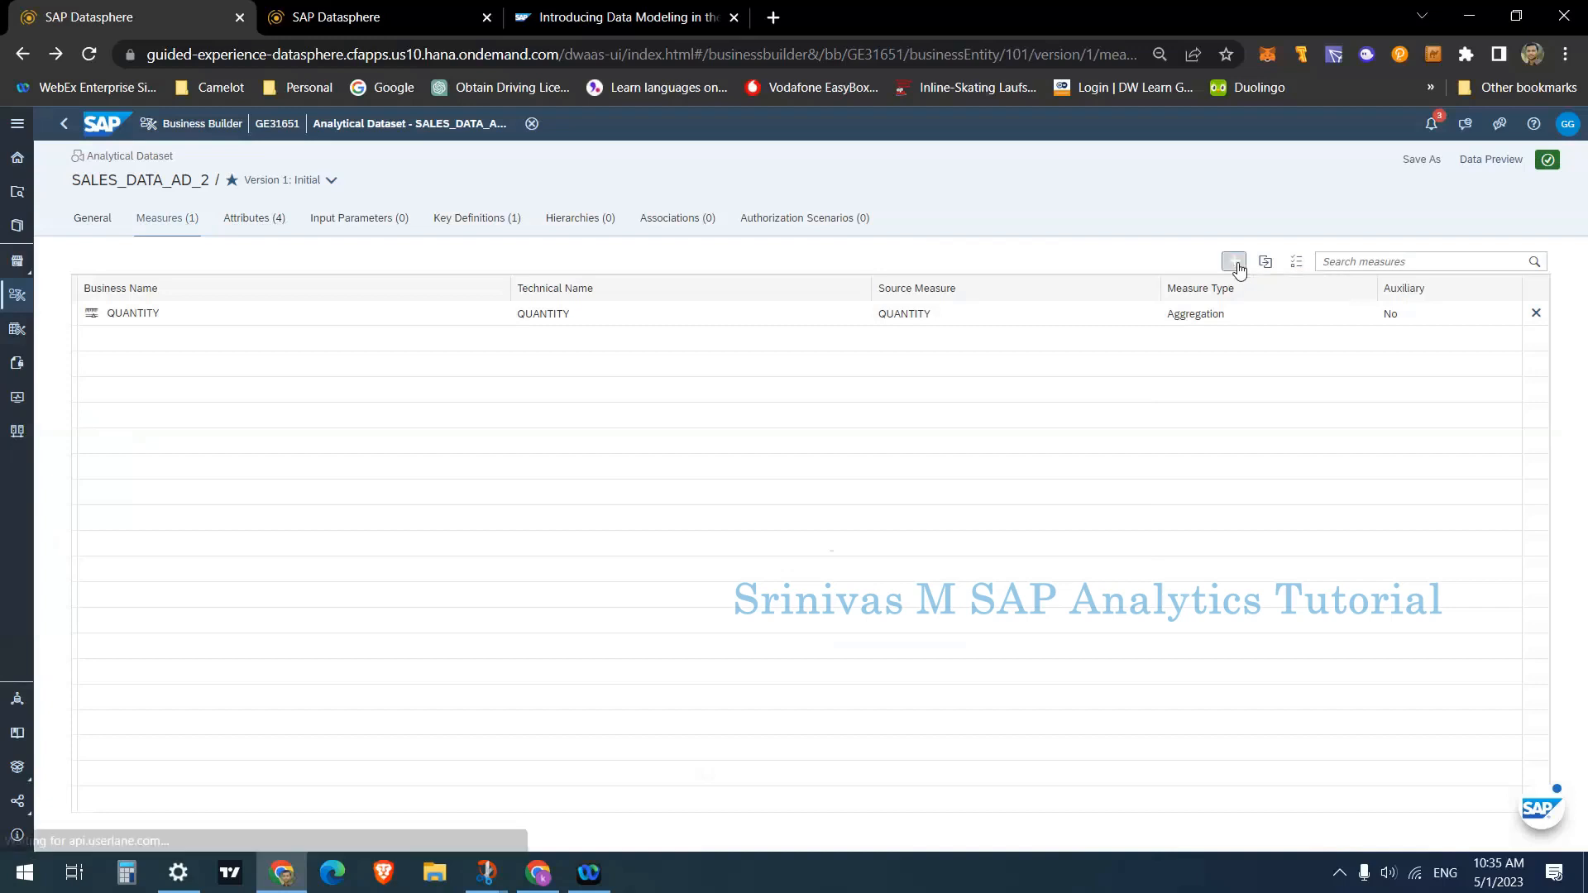
{"action": "left_click", "coordinate": [1237, 266]}
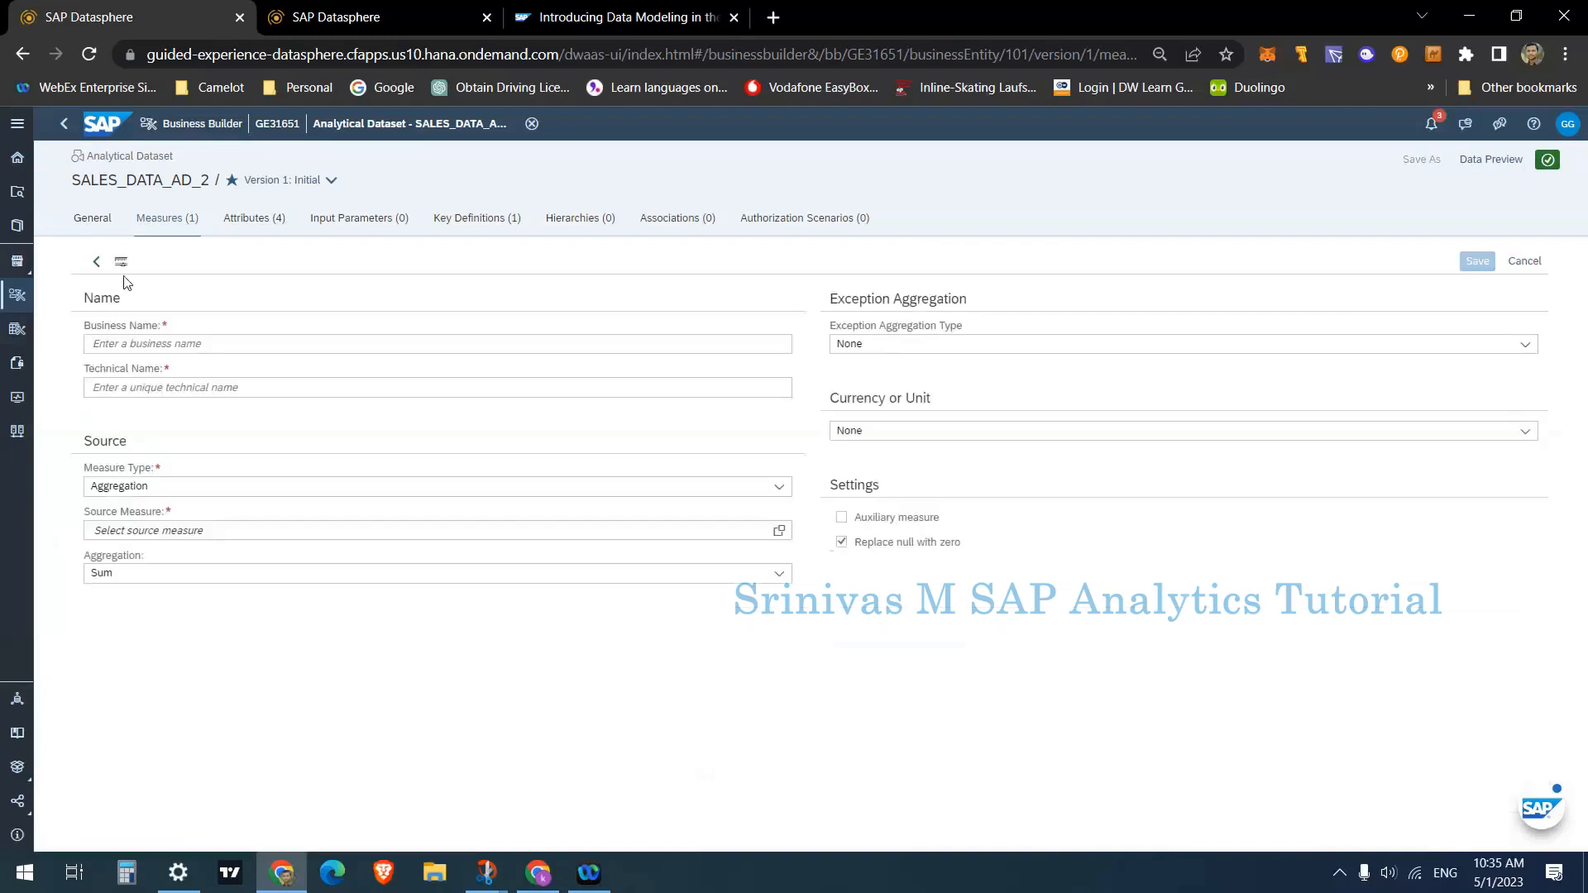
{"action": "left_click", "coordinate": [207, 344]}
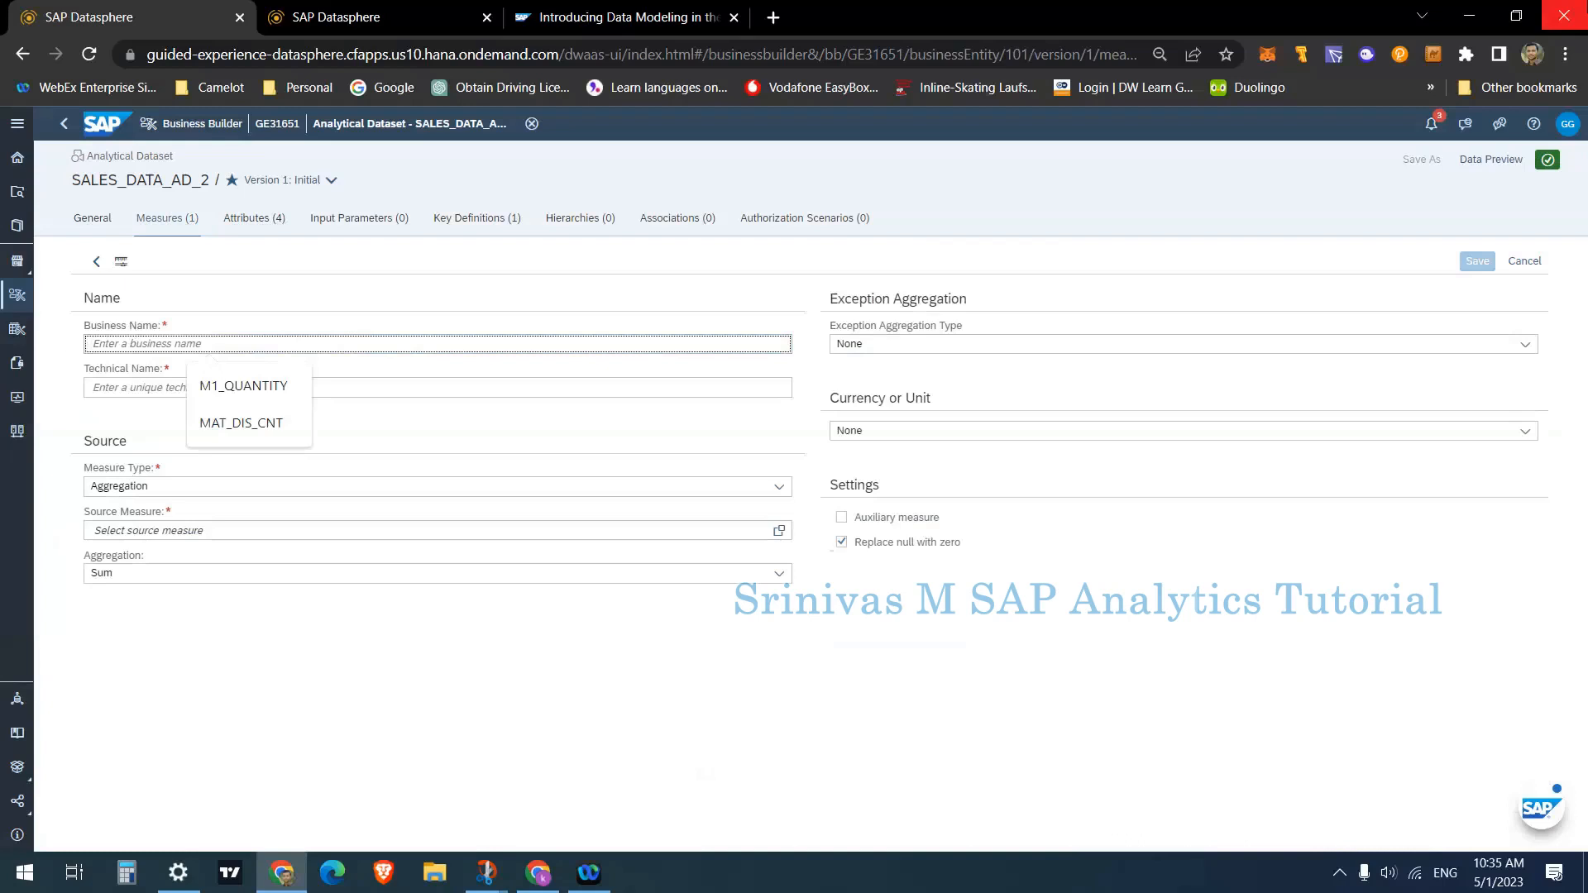
{"action": "type", "text": "AMOUNT"}
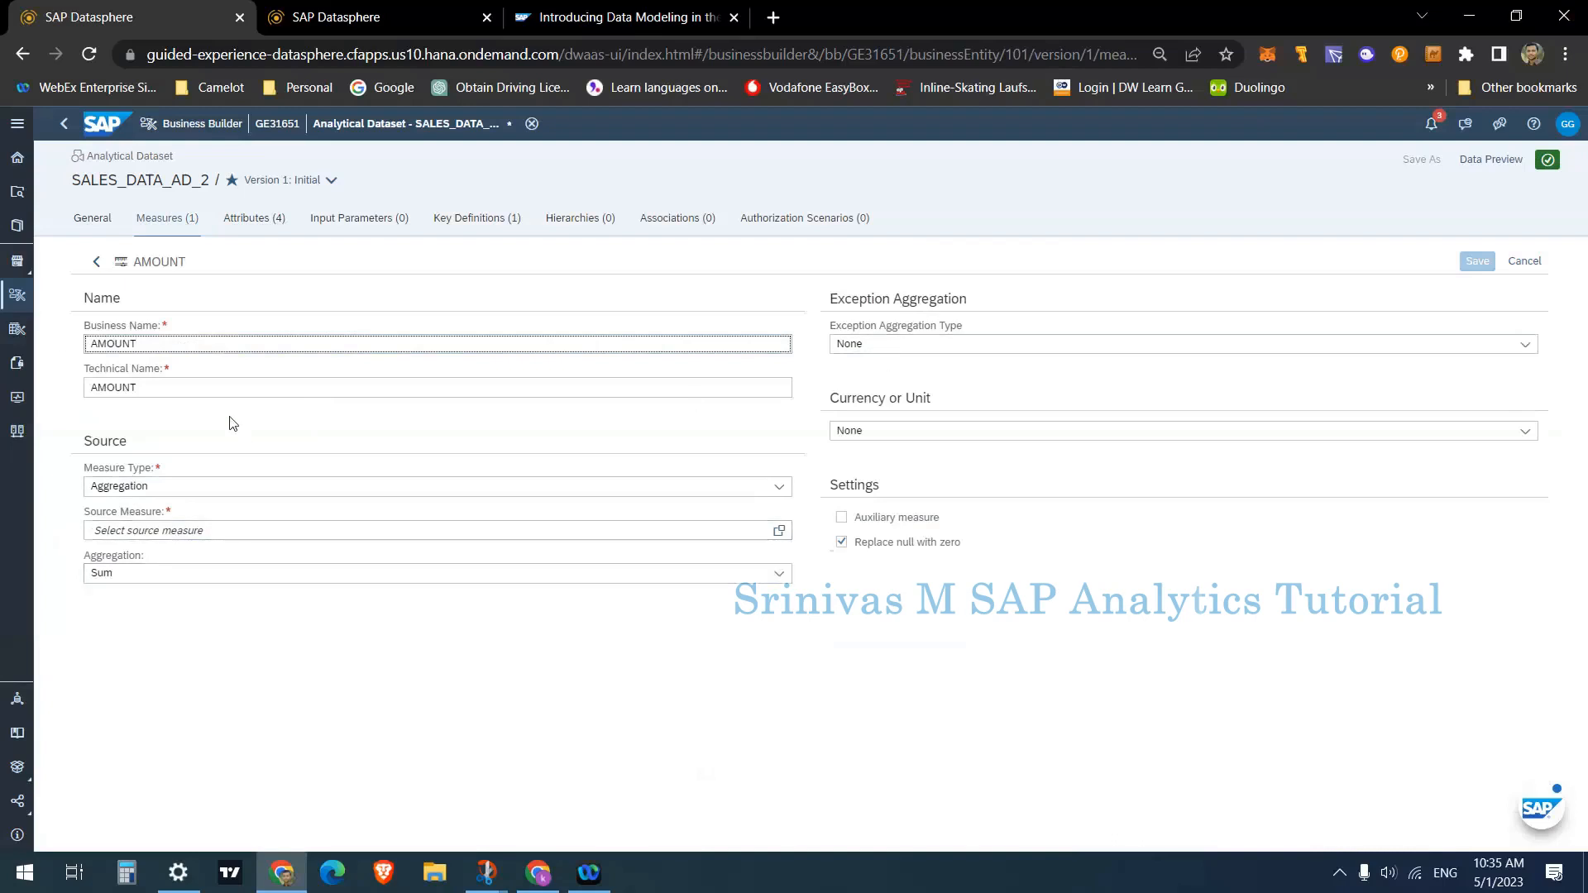
{"action": "left_click", "coordinate": [841, 344]}
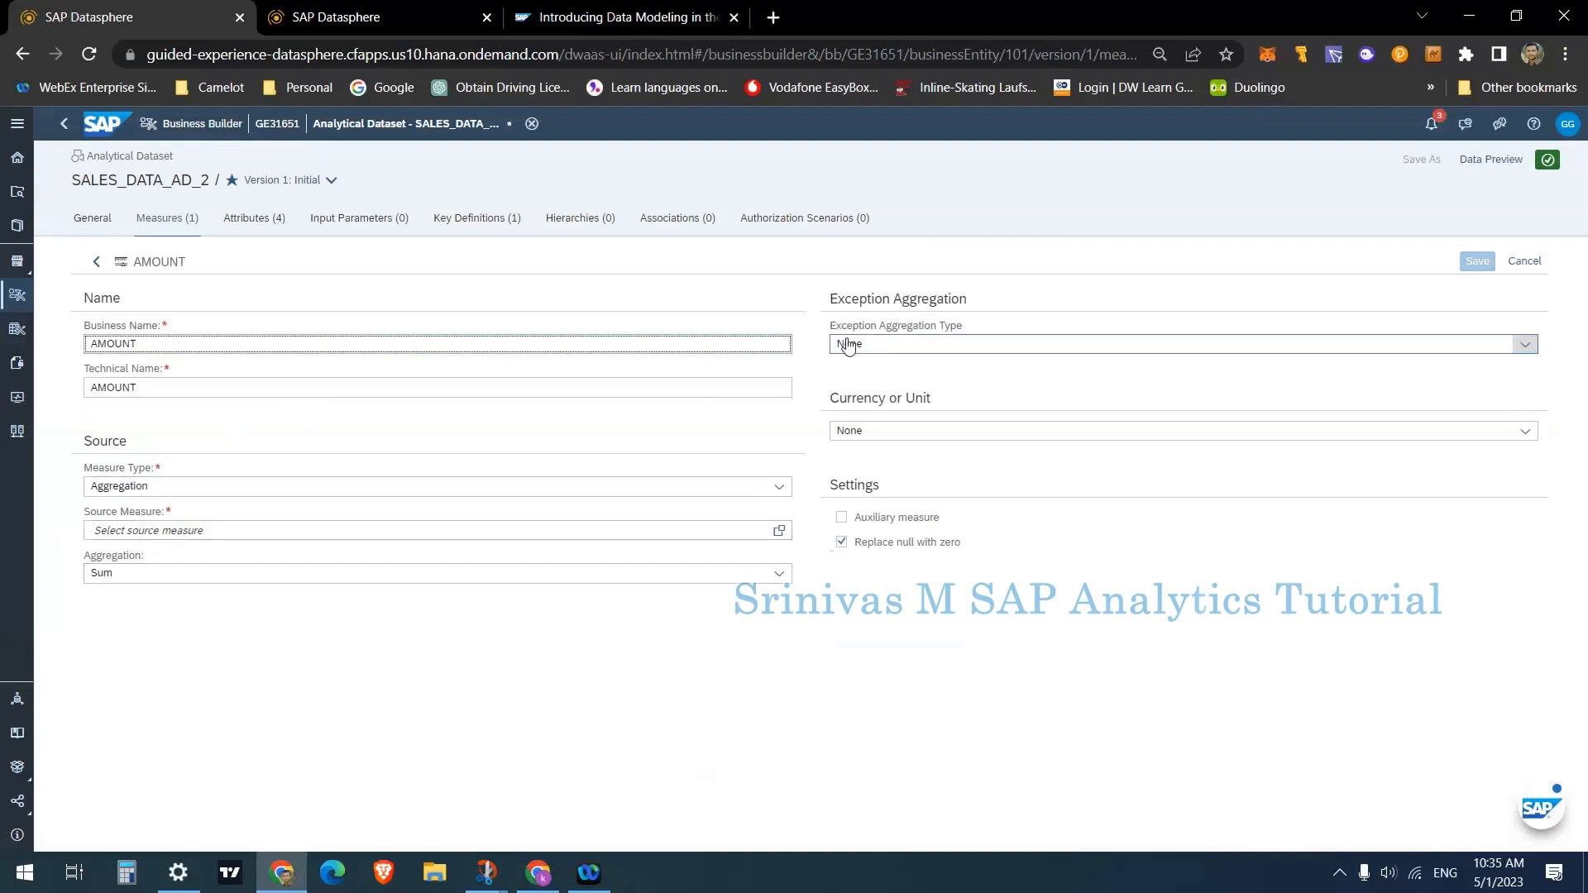
{"action": "left_click", "coordinate": [840, 344]}
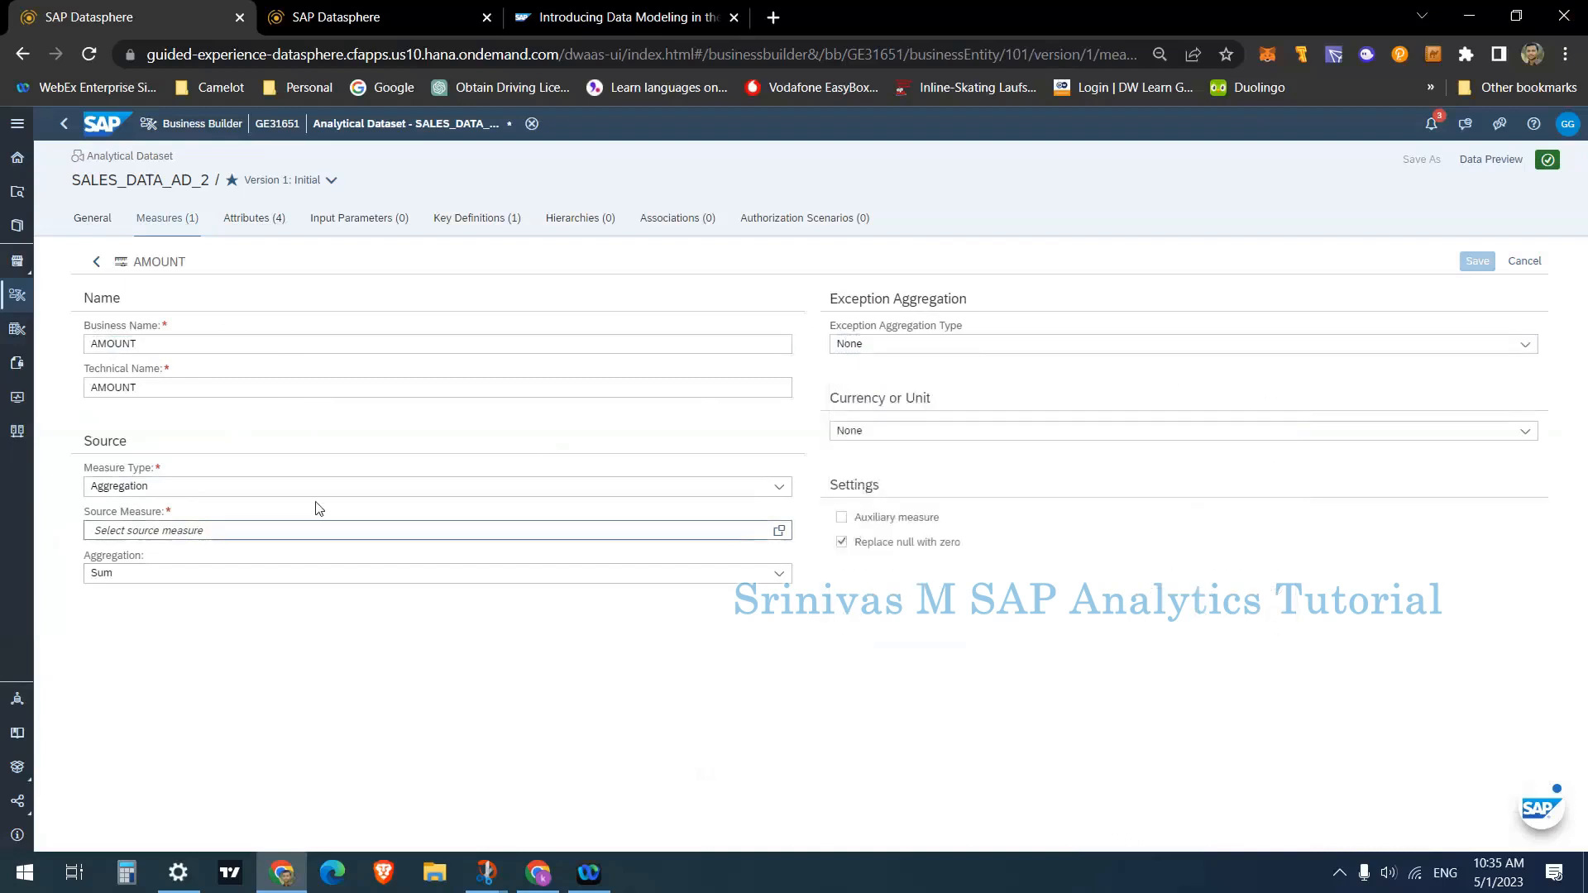
{"action": "left_click", "coordinate": [302, 387]}
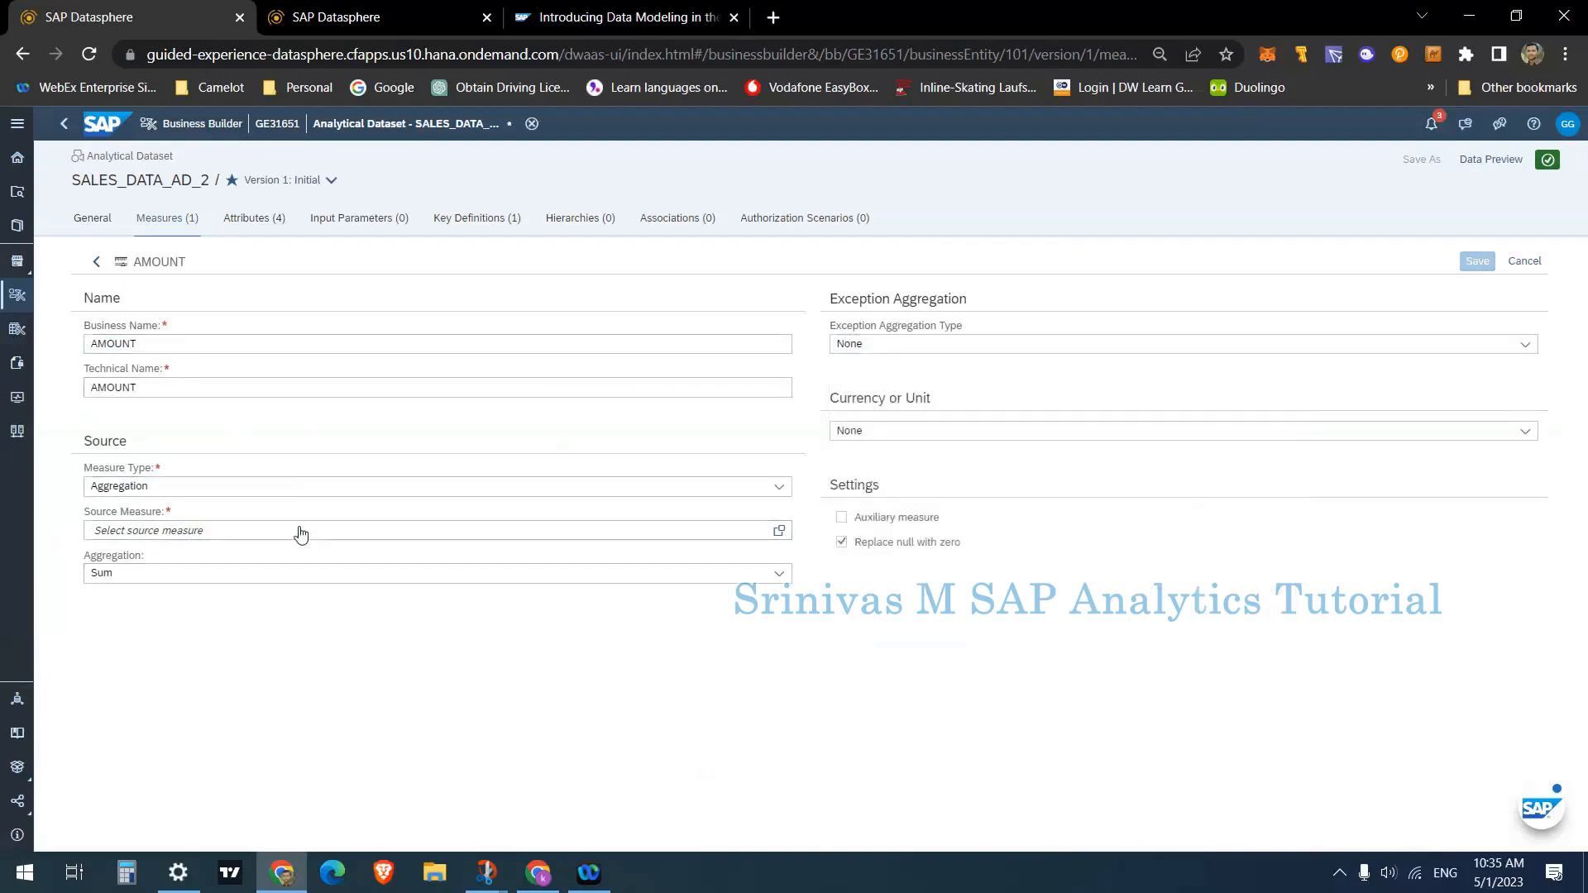
{"action": "left_click", "coordinate": [777, 530]}
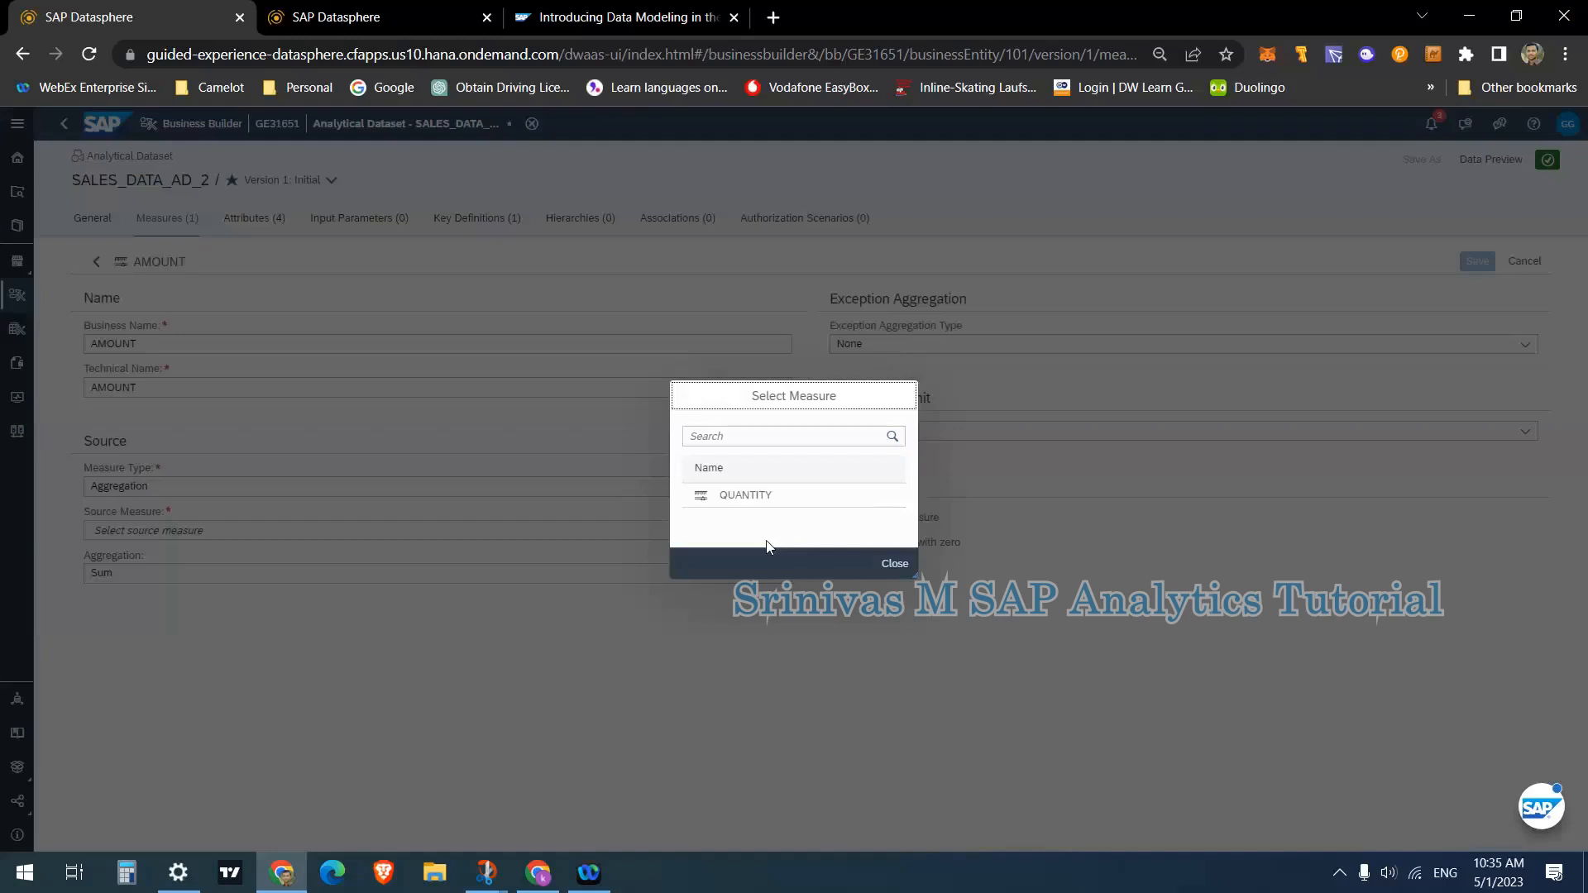
{"action": "left_click", "coordinate": [713, 497]}
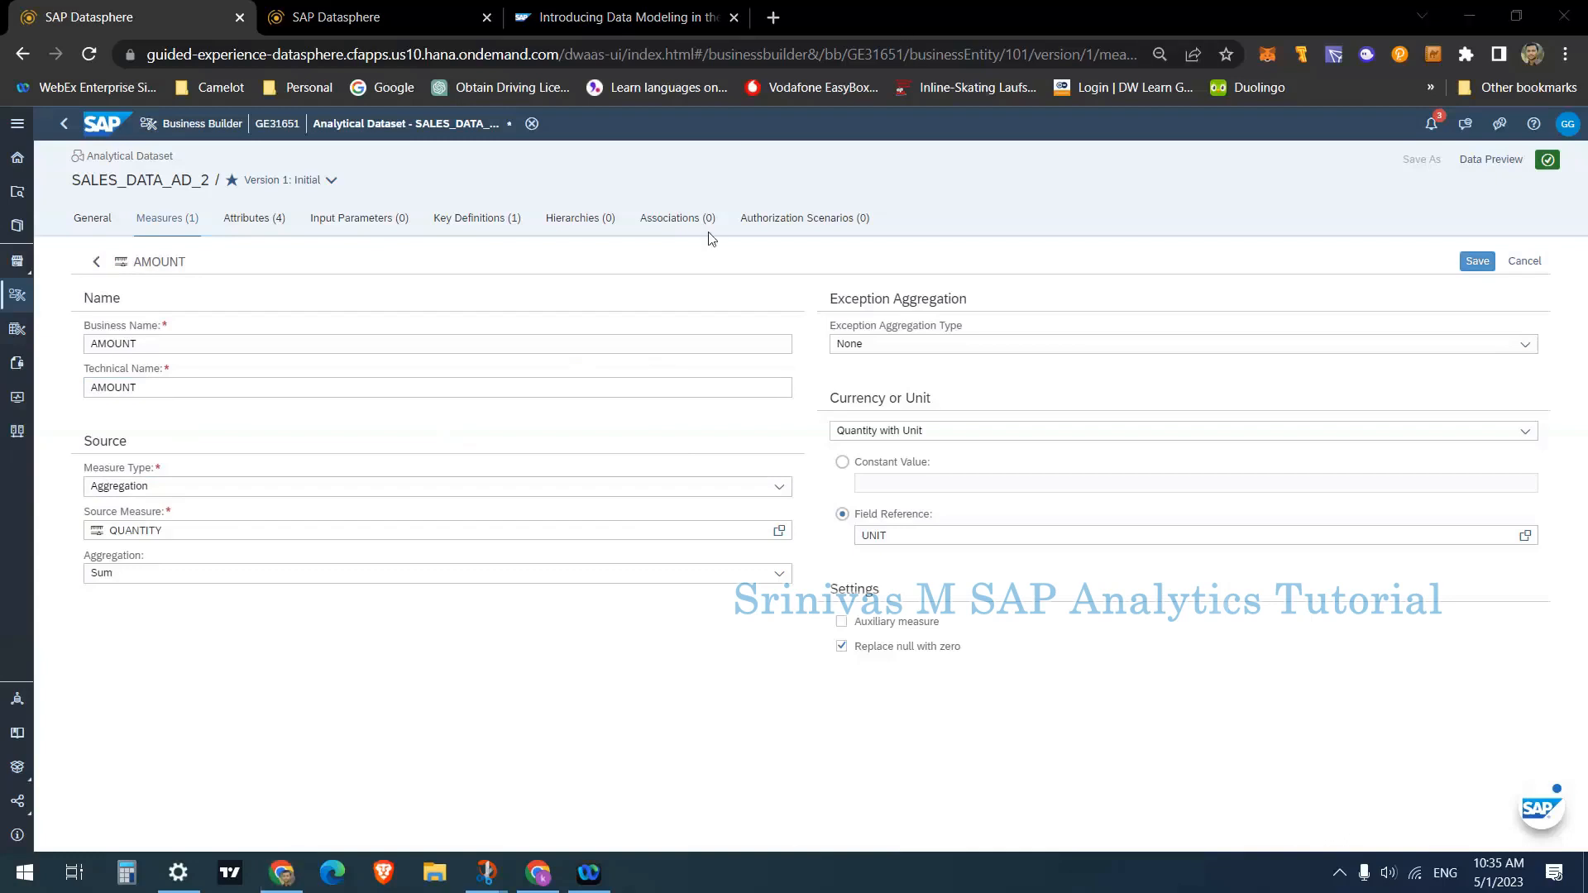
{"action": "left_click", "coordinate": [275, 321]}
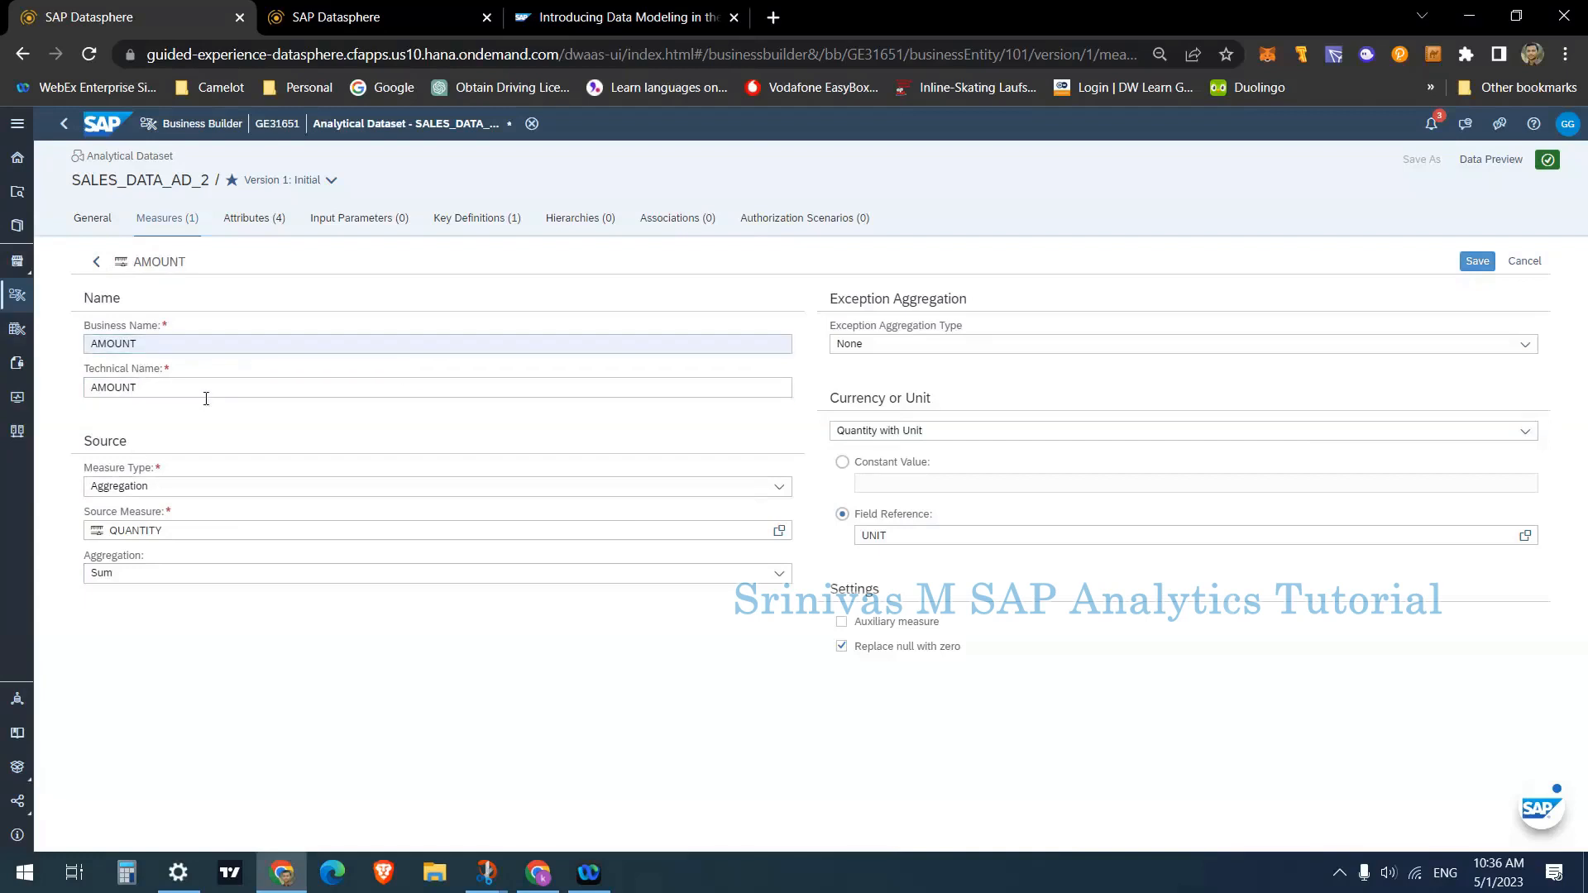
{"action": "left_click", "coordinate": [1522, 262]}
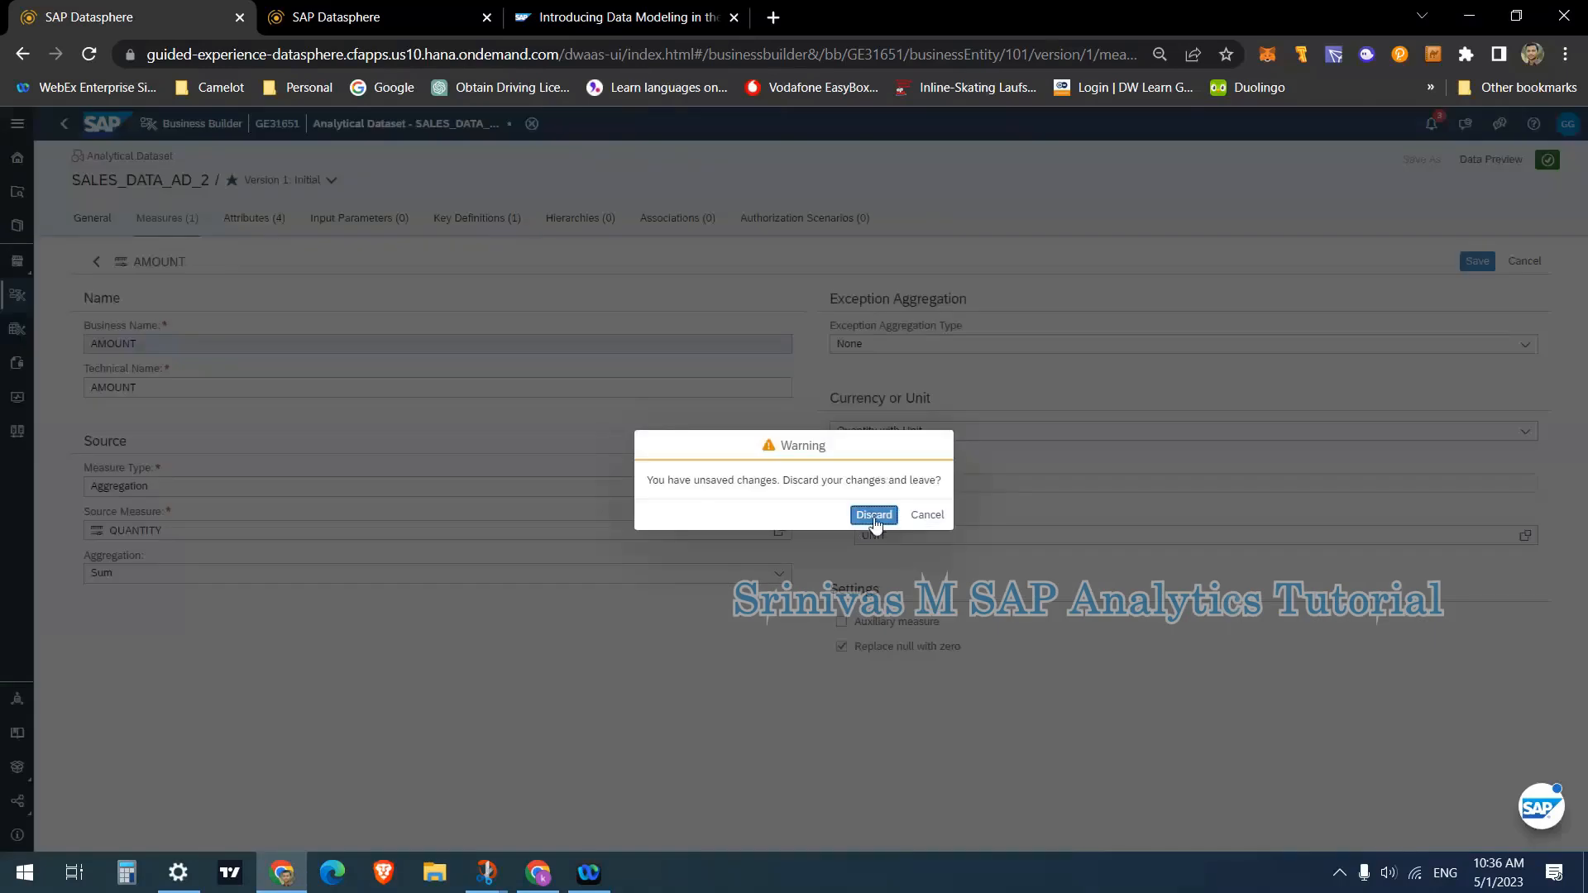
{"action": "key", "text": "Return"}
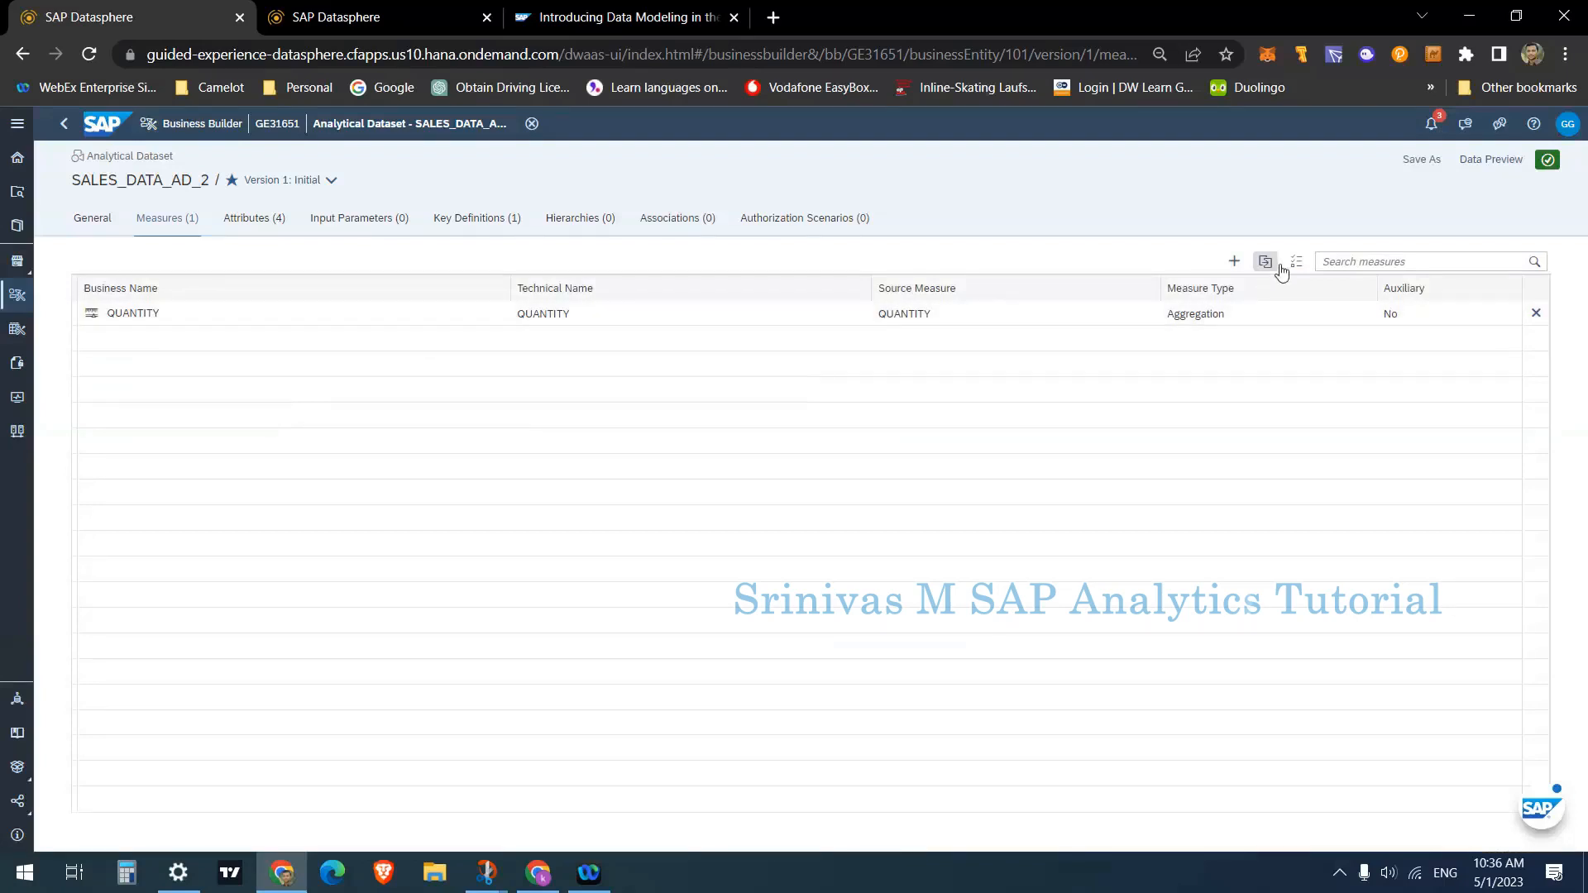
- Examine the aggregation options offered for a new measure and leave the form without creating one
{"action": "left_click", "coordinate": [1233, 261]}
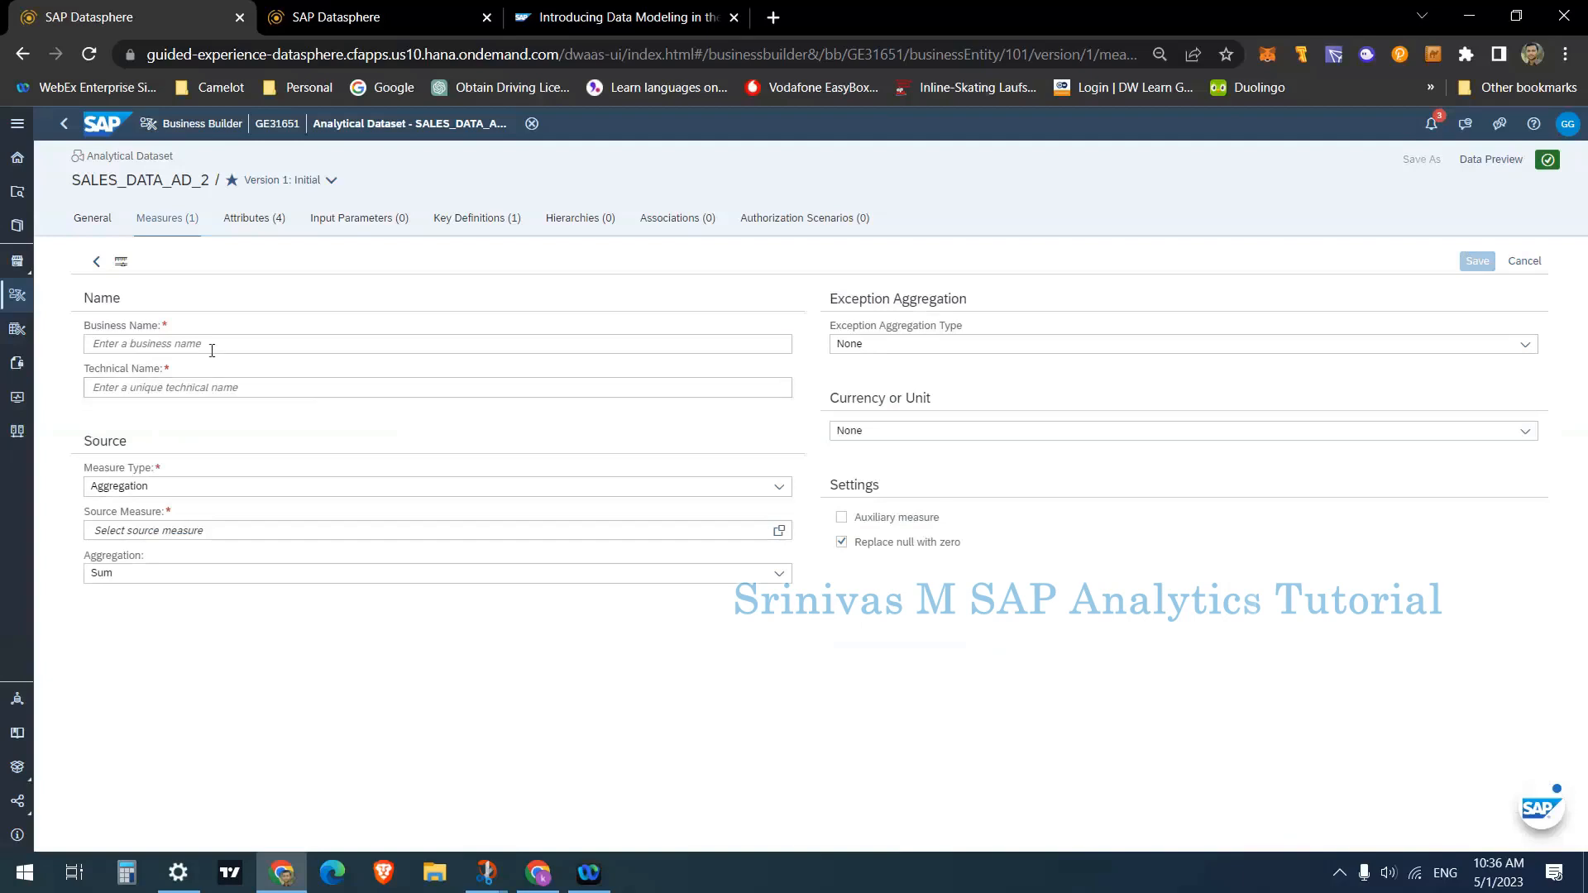
{"action": "left_click", "coordinate": [212, 346]}
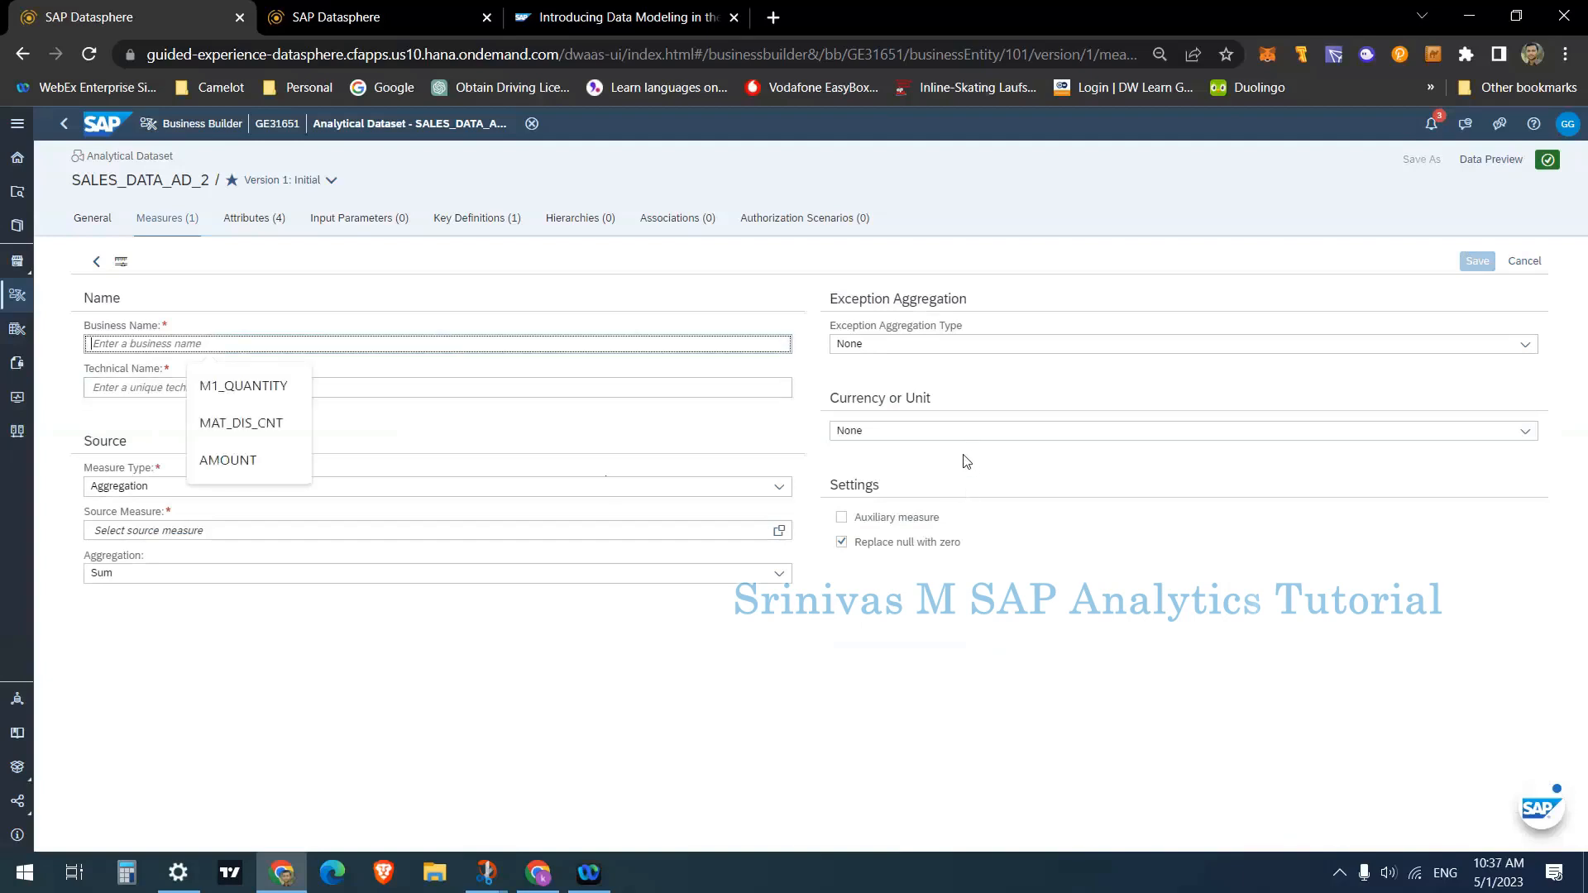
{"action": "key", "text": "Escape"}
{"action": "key", "text": "Tab"}
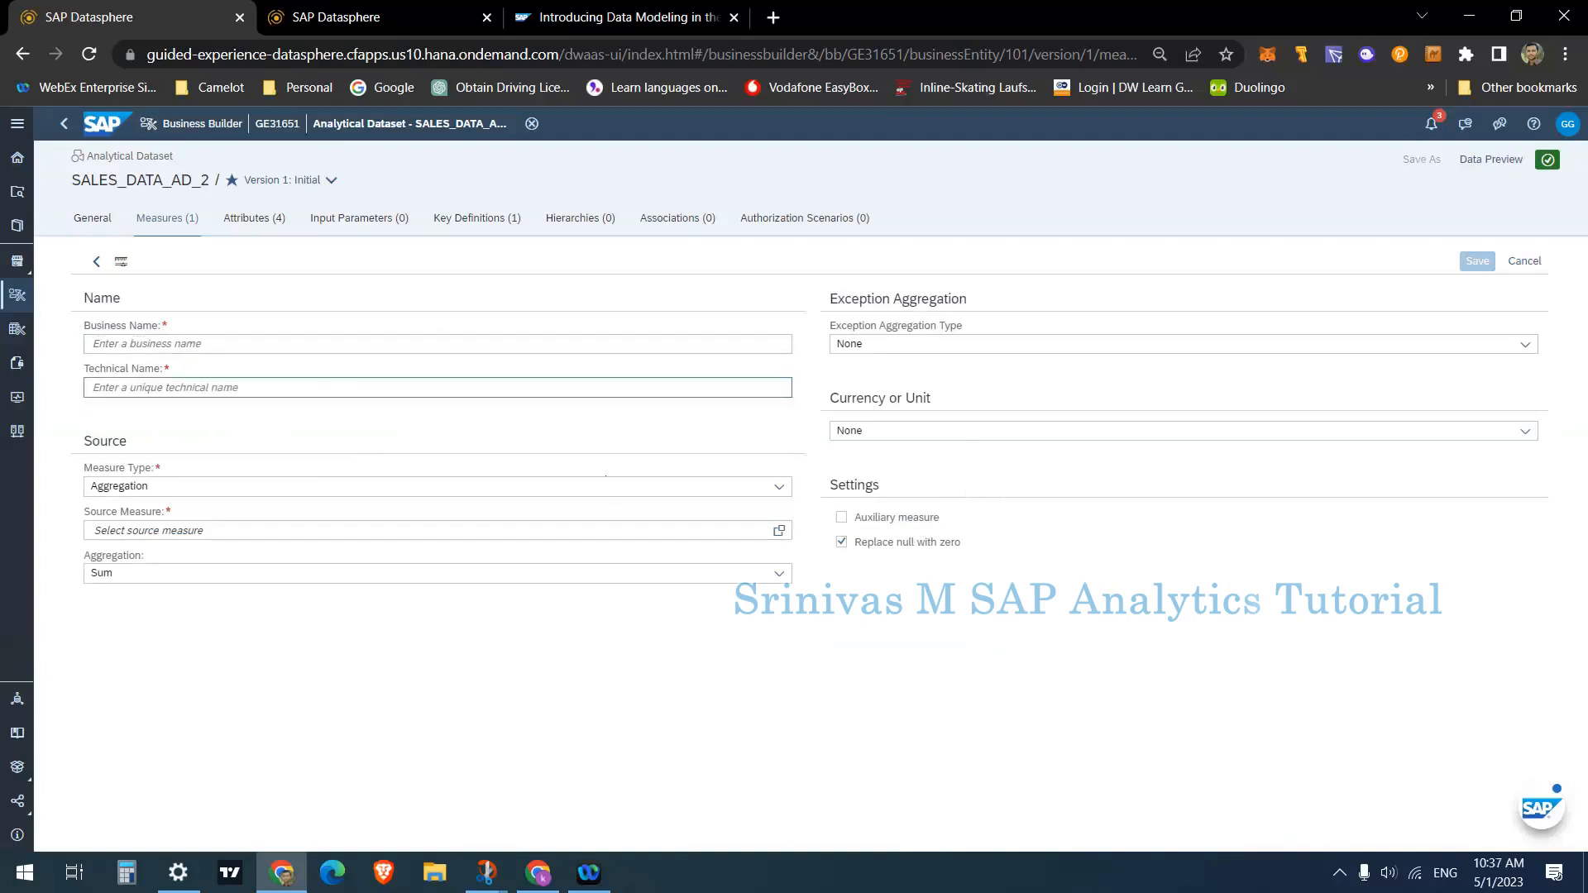
{"action": "key", "text": "Tab"}
{"action": "key", "text": "Tab"}
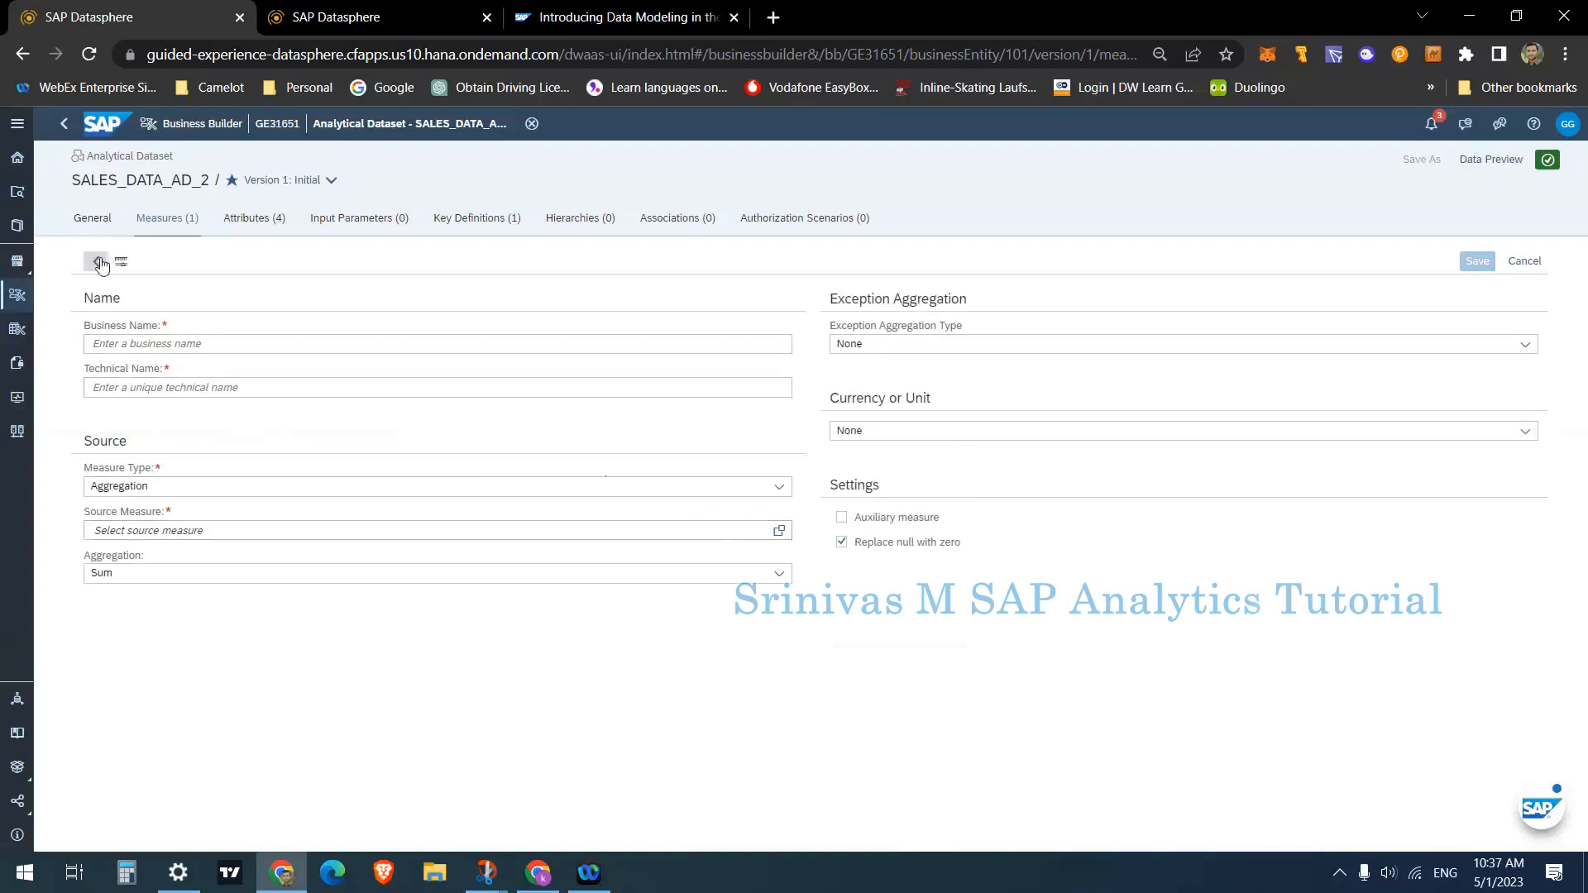
{"action": "key", "text": "shift+Tab"}
{"action": "left_click", "coordinate": [290, 575]}
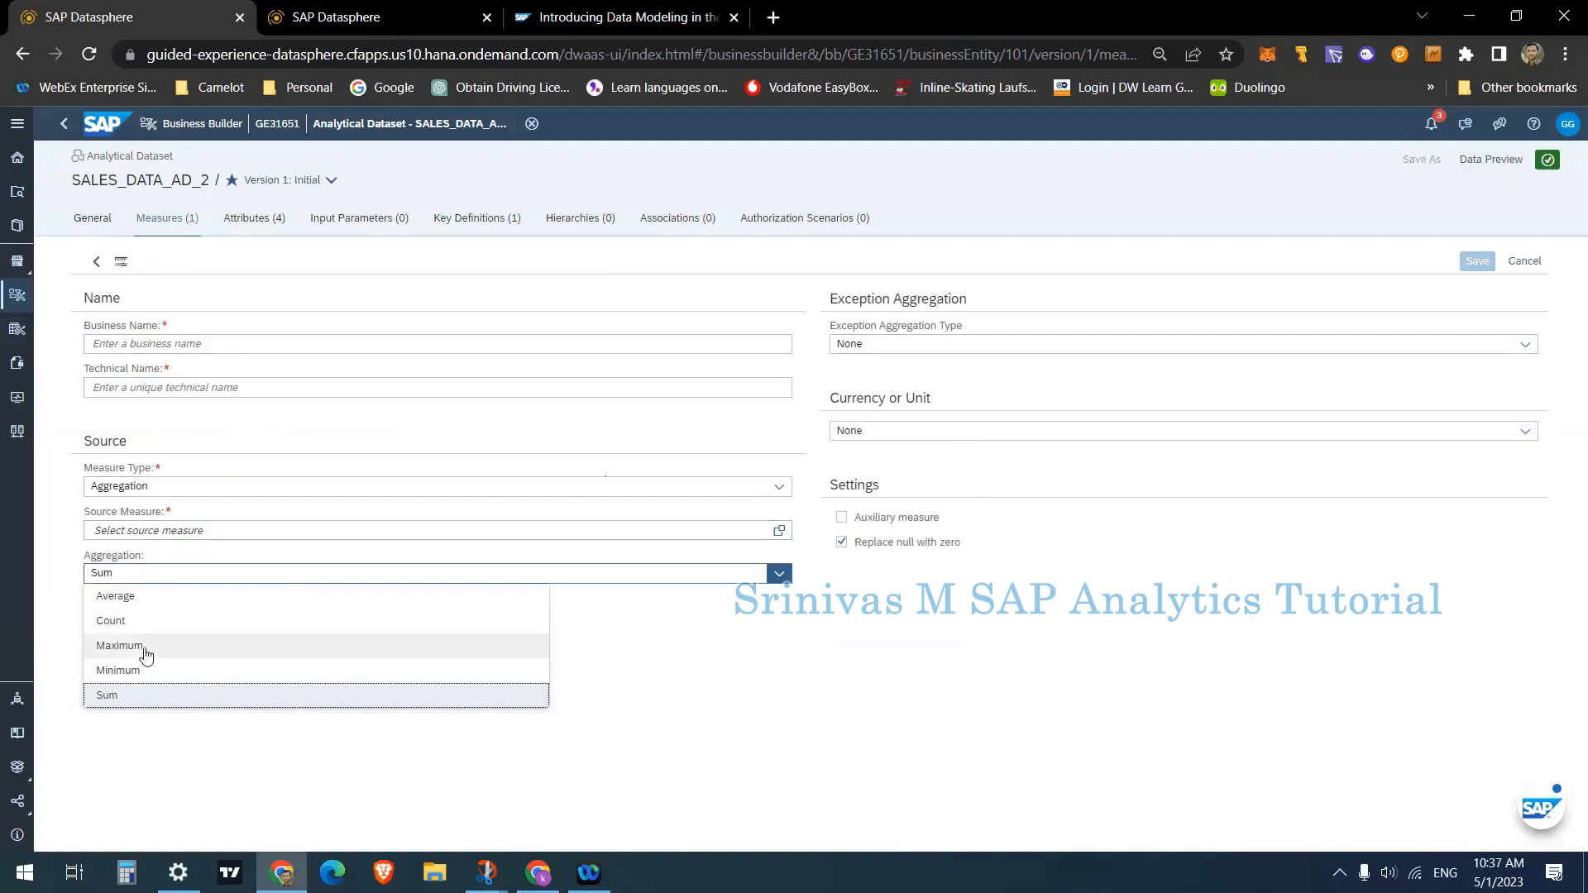
{"action": "left_click", "coordinate": [800, 654]}
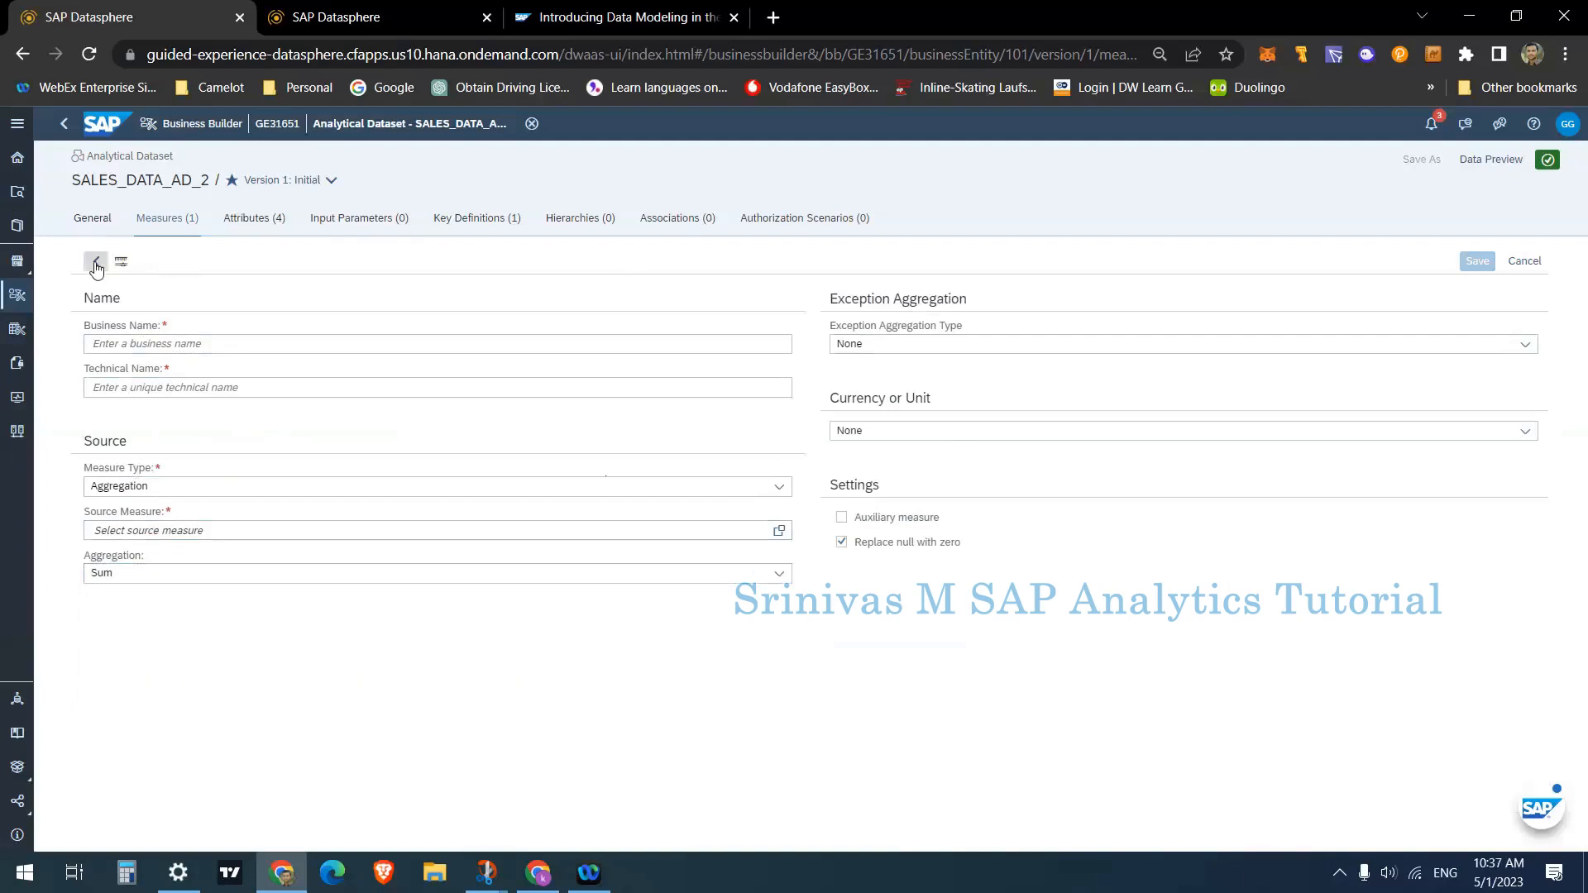
{"action": "left_click", "coordinate": [1524, 261]}
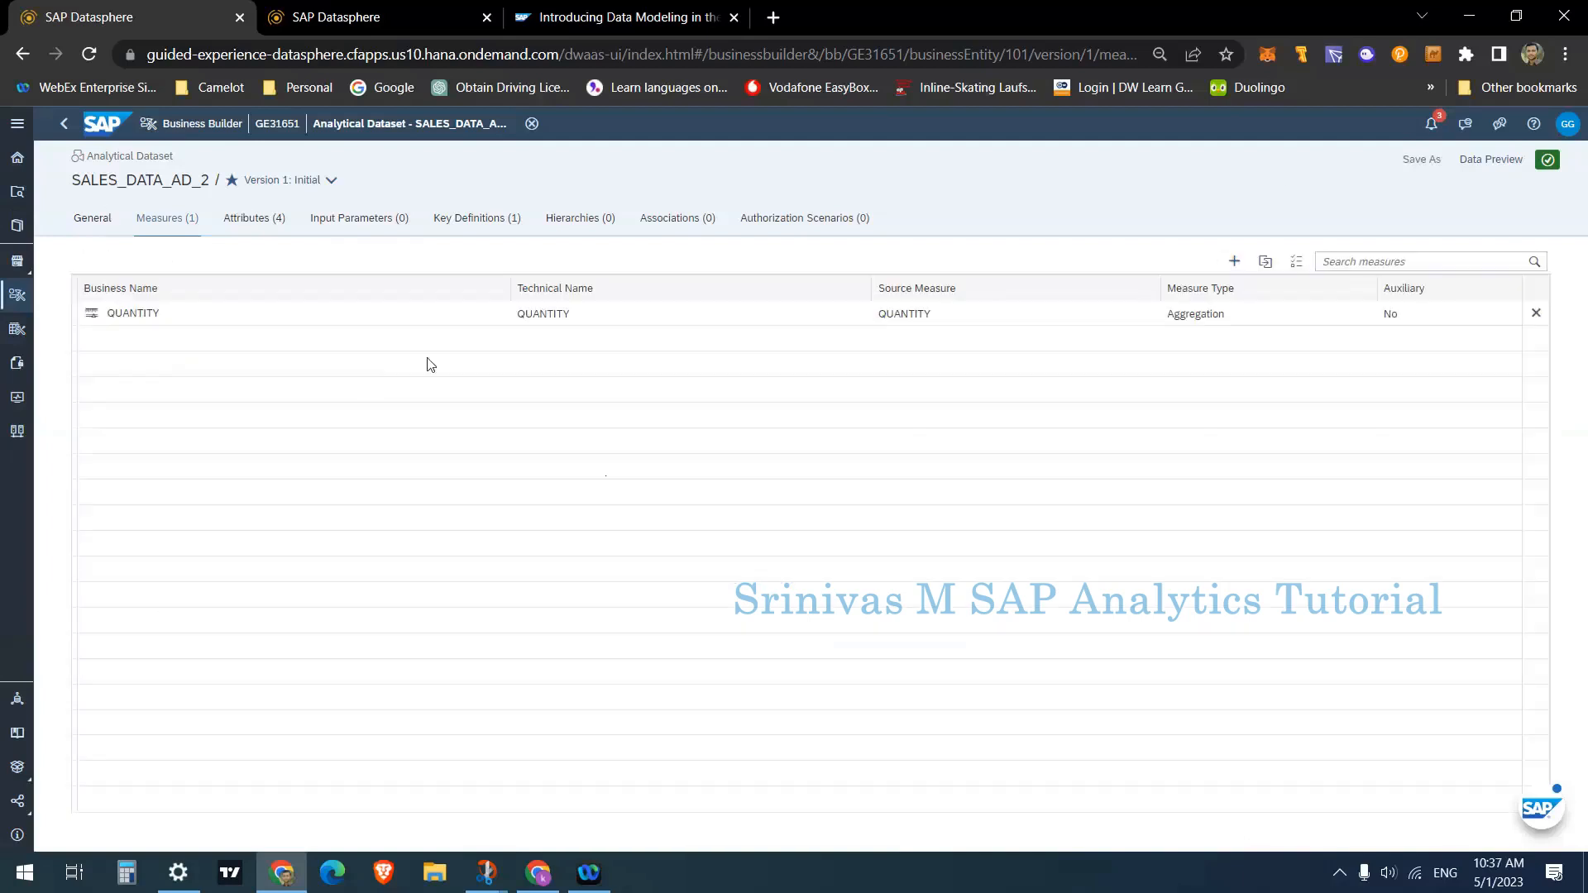
- Check the key definitions, then add an association from SALES_DATA_AD_2 to the business entity MATERIAL_ATTR_MD_2
{"action": "left_click", "coordinate": [477, 217]}
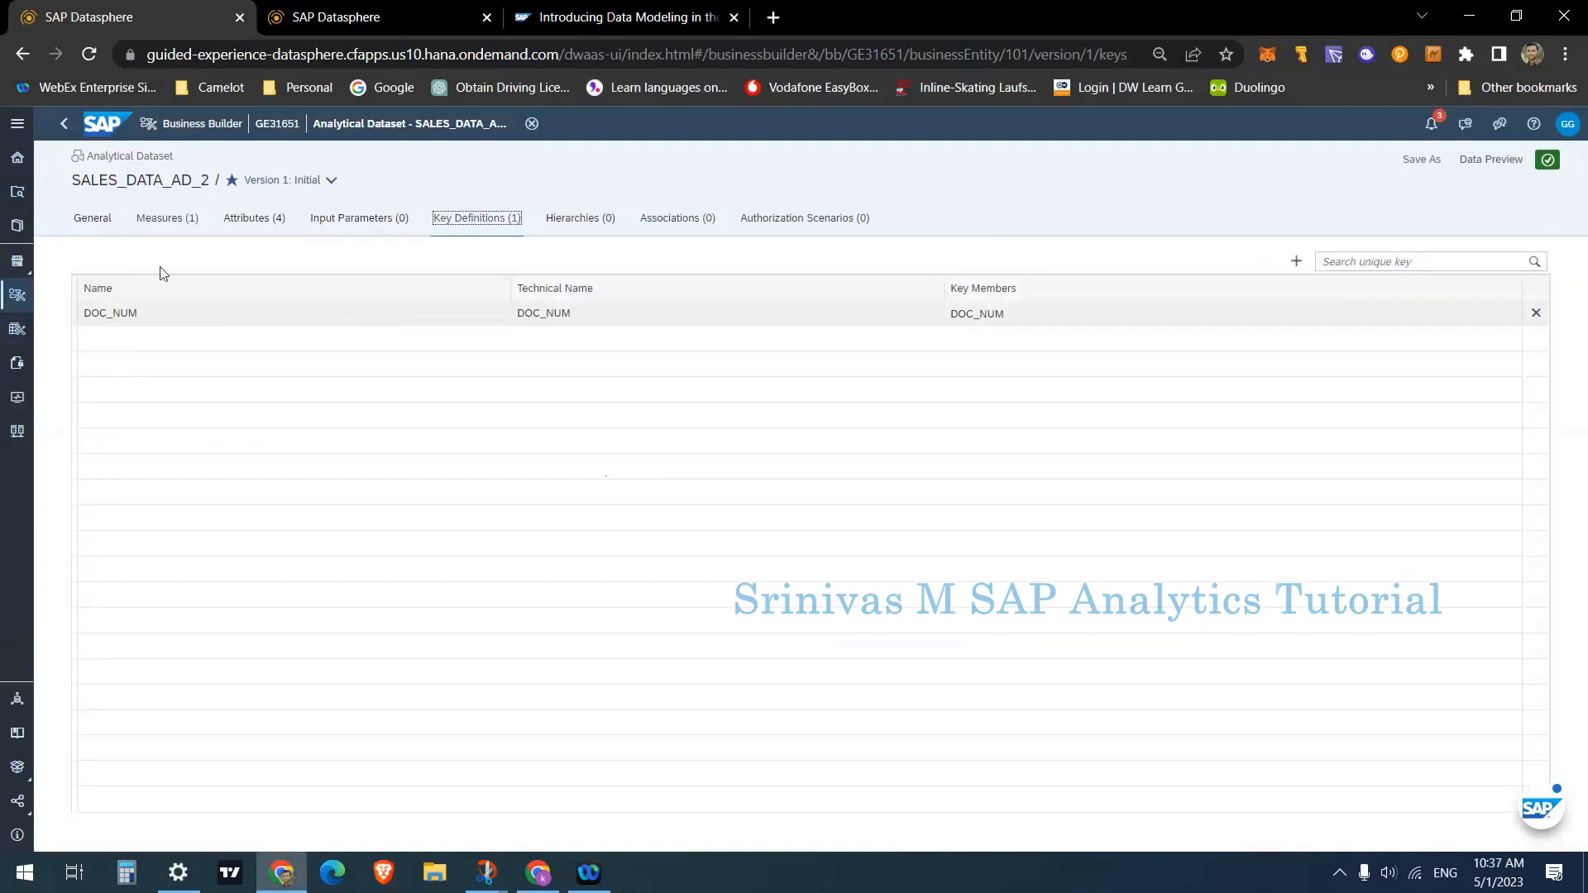
{"action": "left_click", "coordinate": [660, 229]}
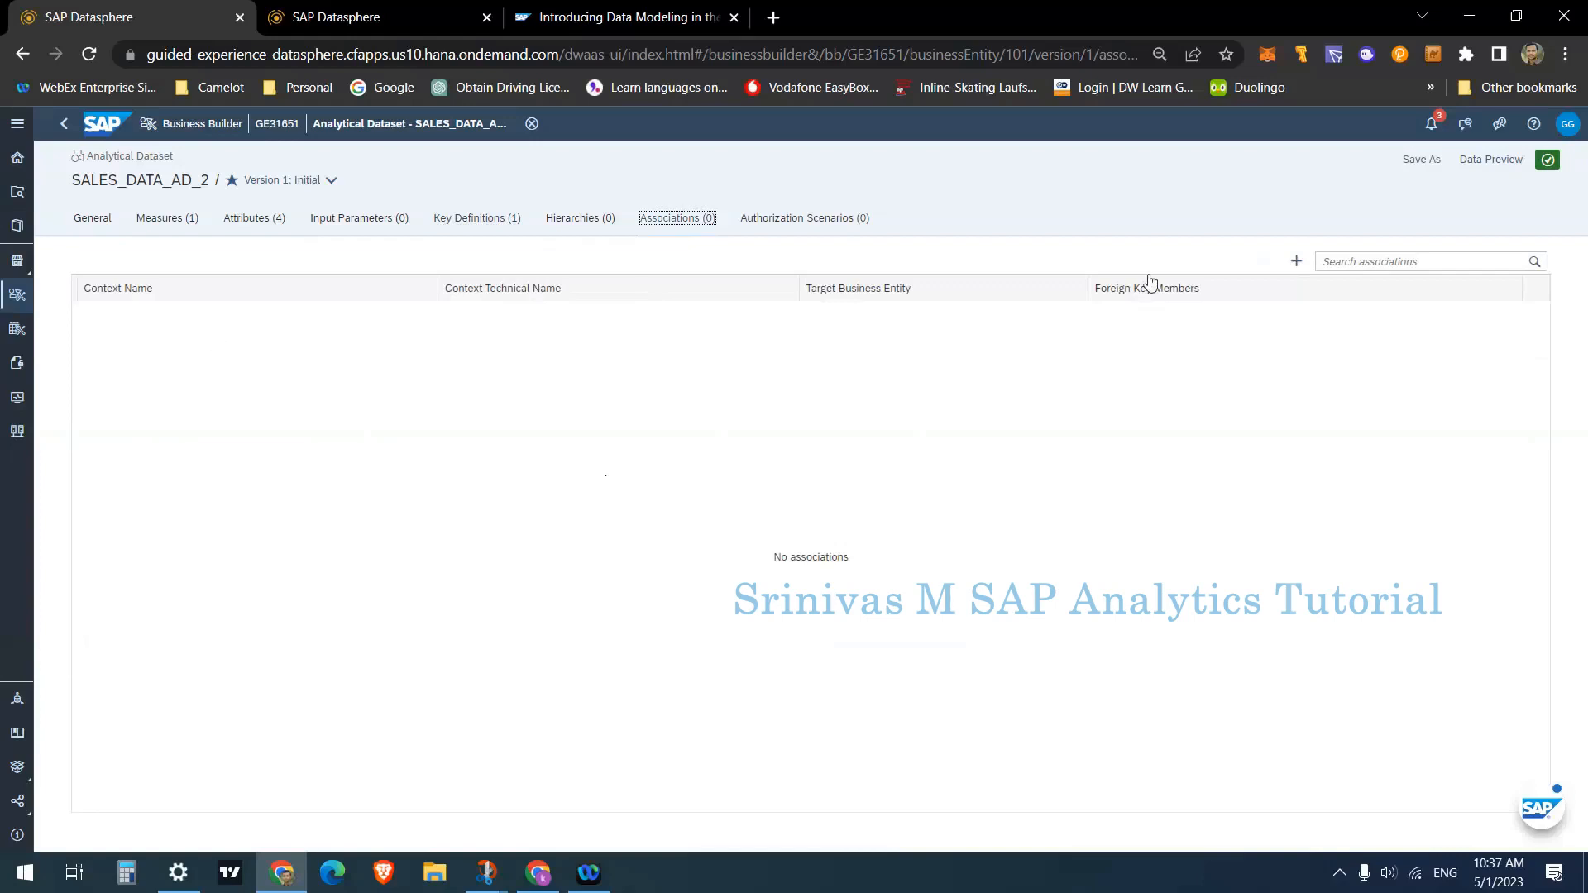
{"action": "left_click", "coordinate": [1299, 264]}
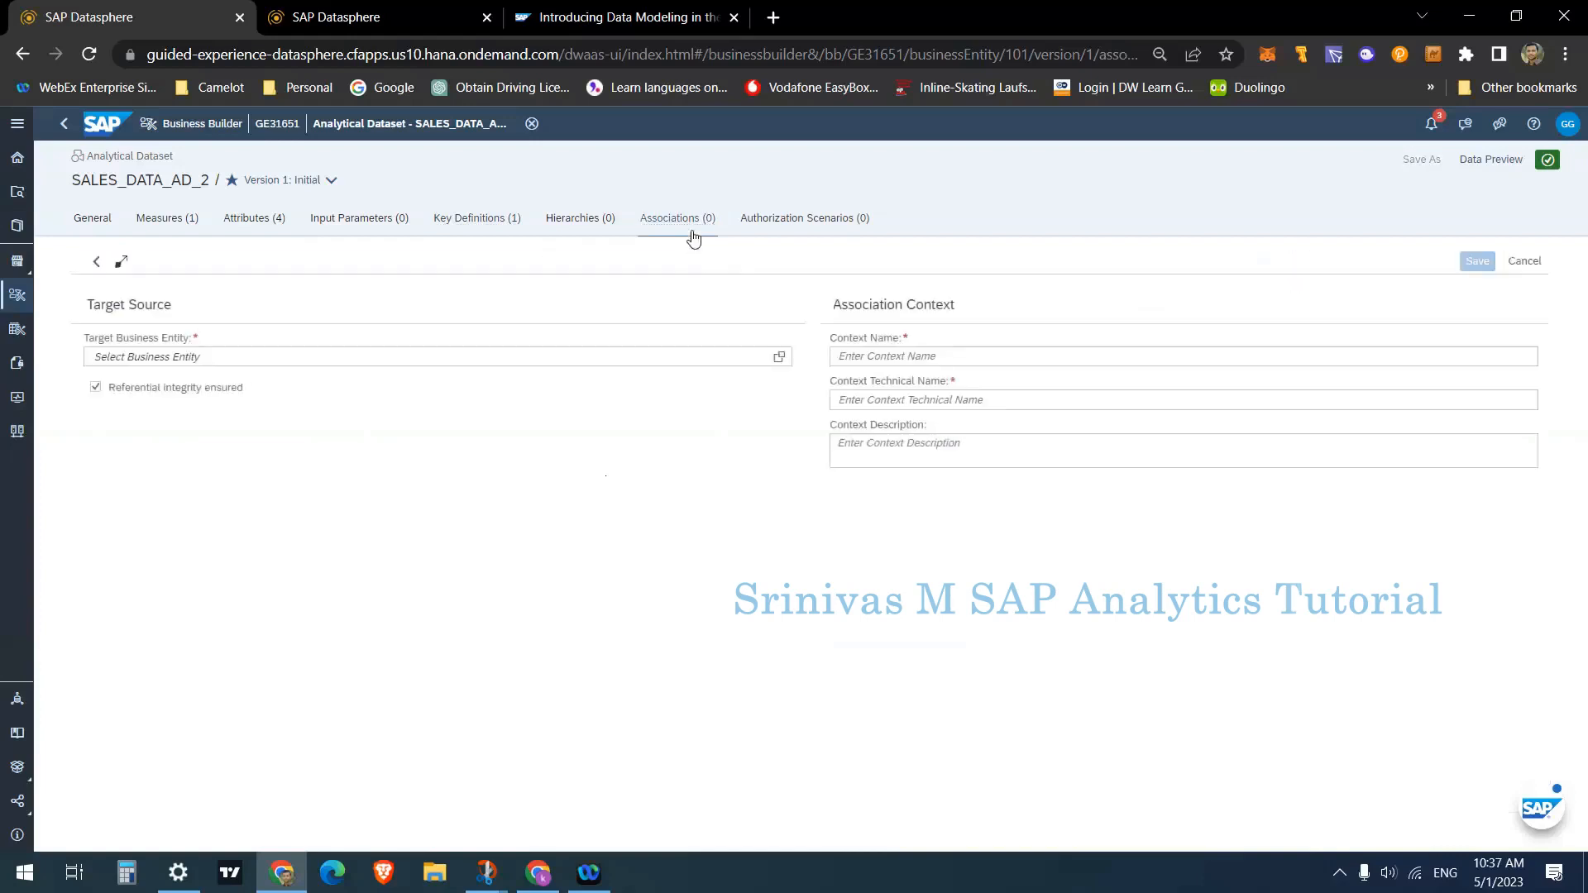
{"action": "left_click", "coordinate": [779, 358]}
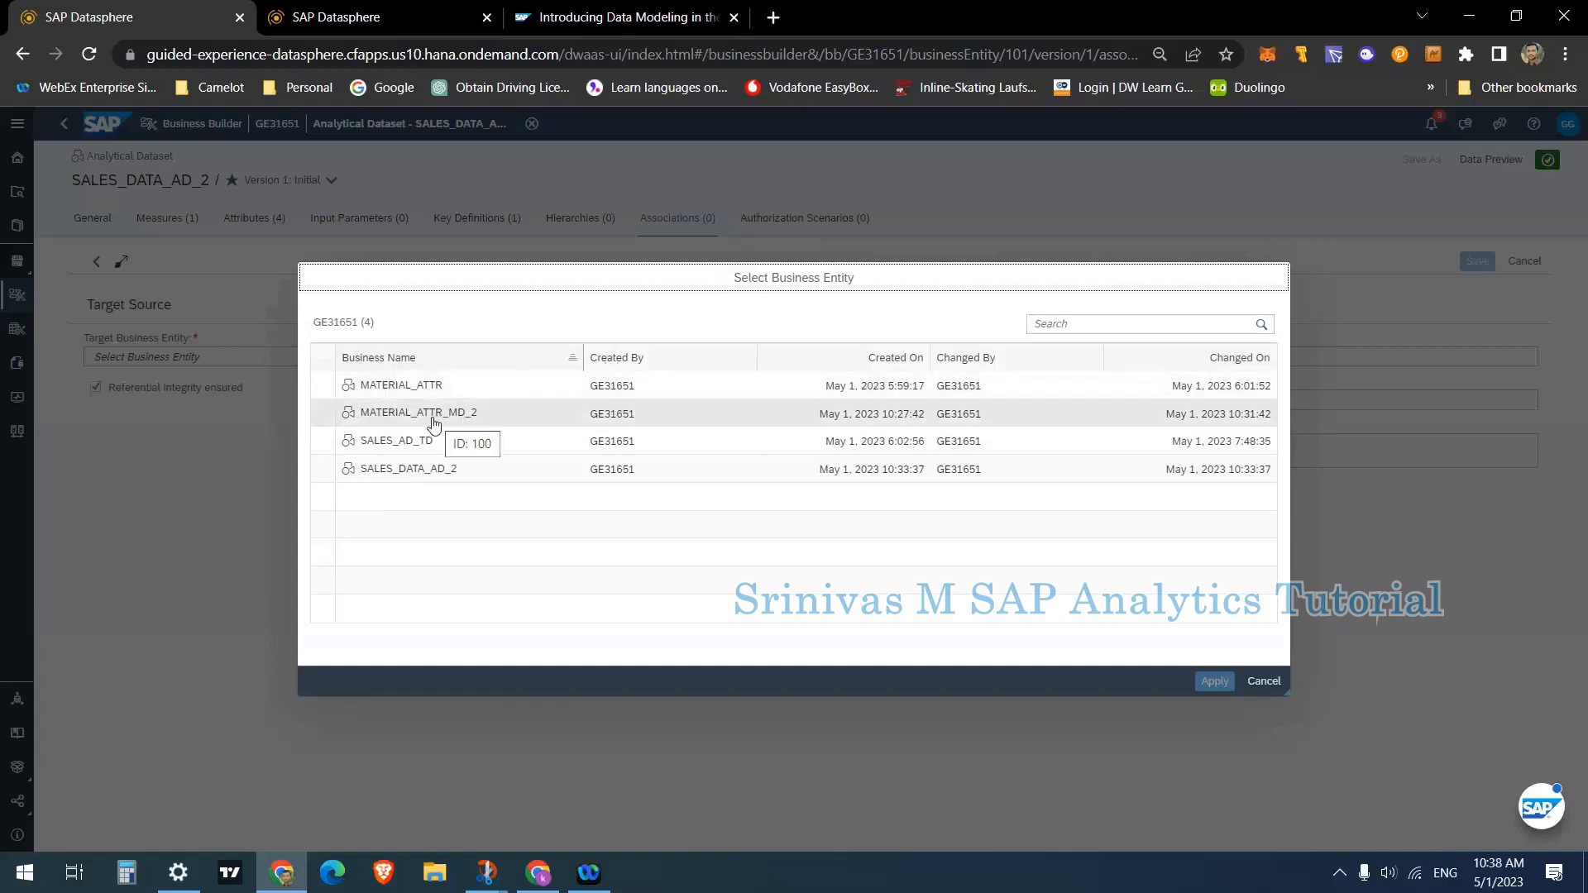
{"action": "left_click", "coordinate": [381, 424]}
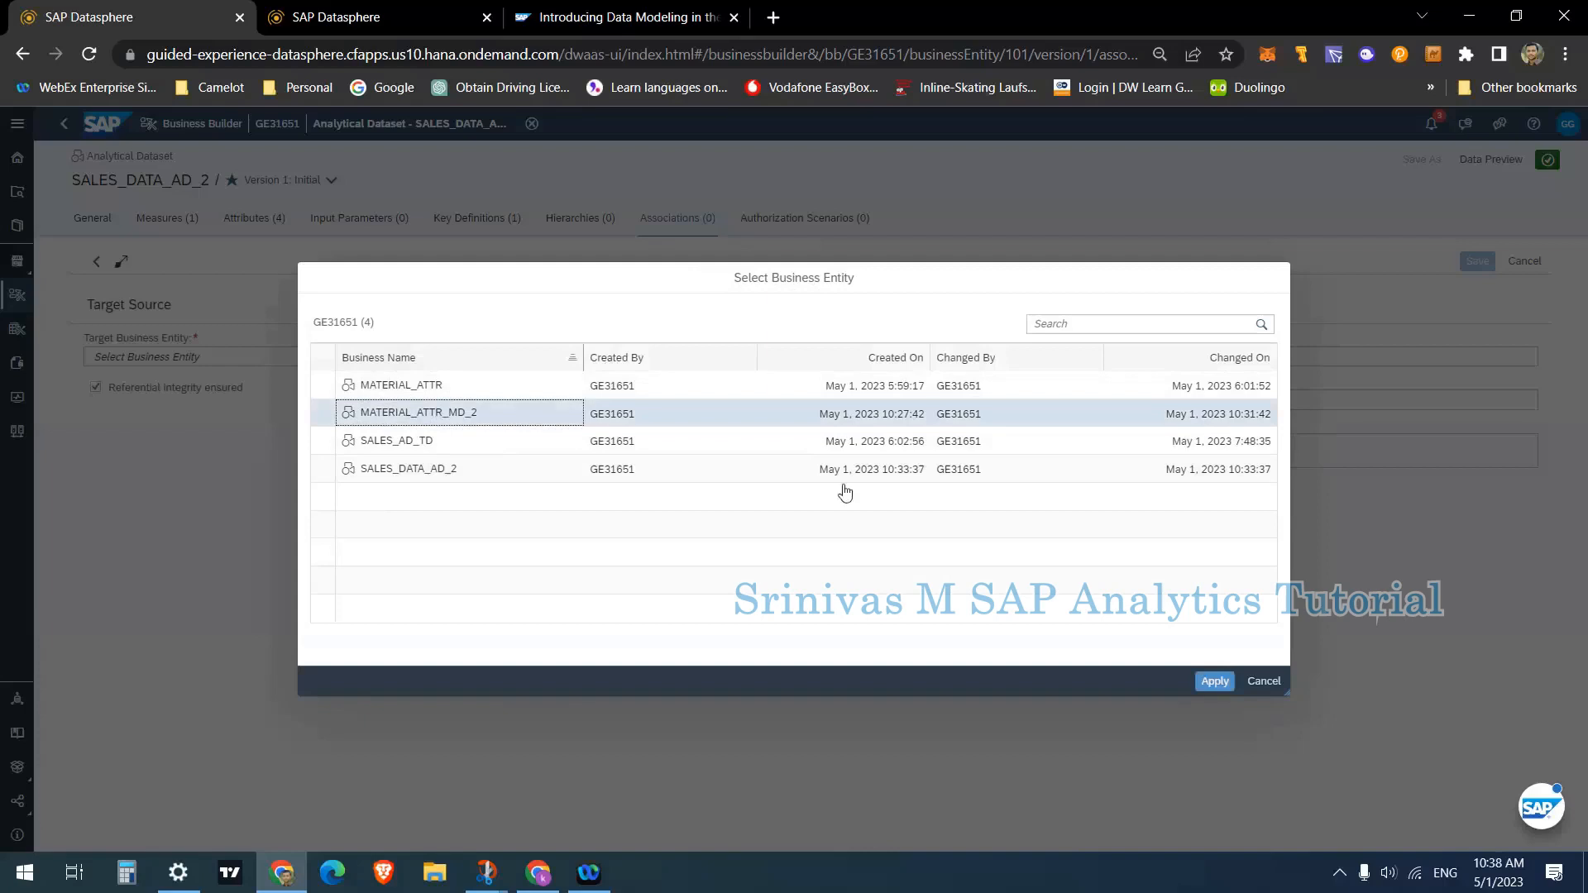
{"action": "left_click", "coordinate": [1215, 682]}
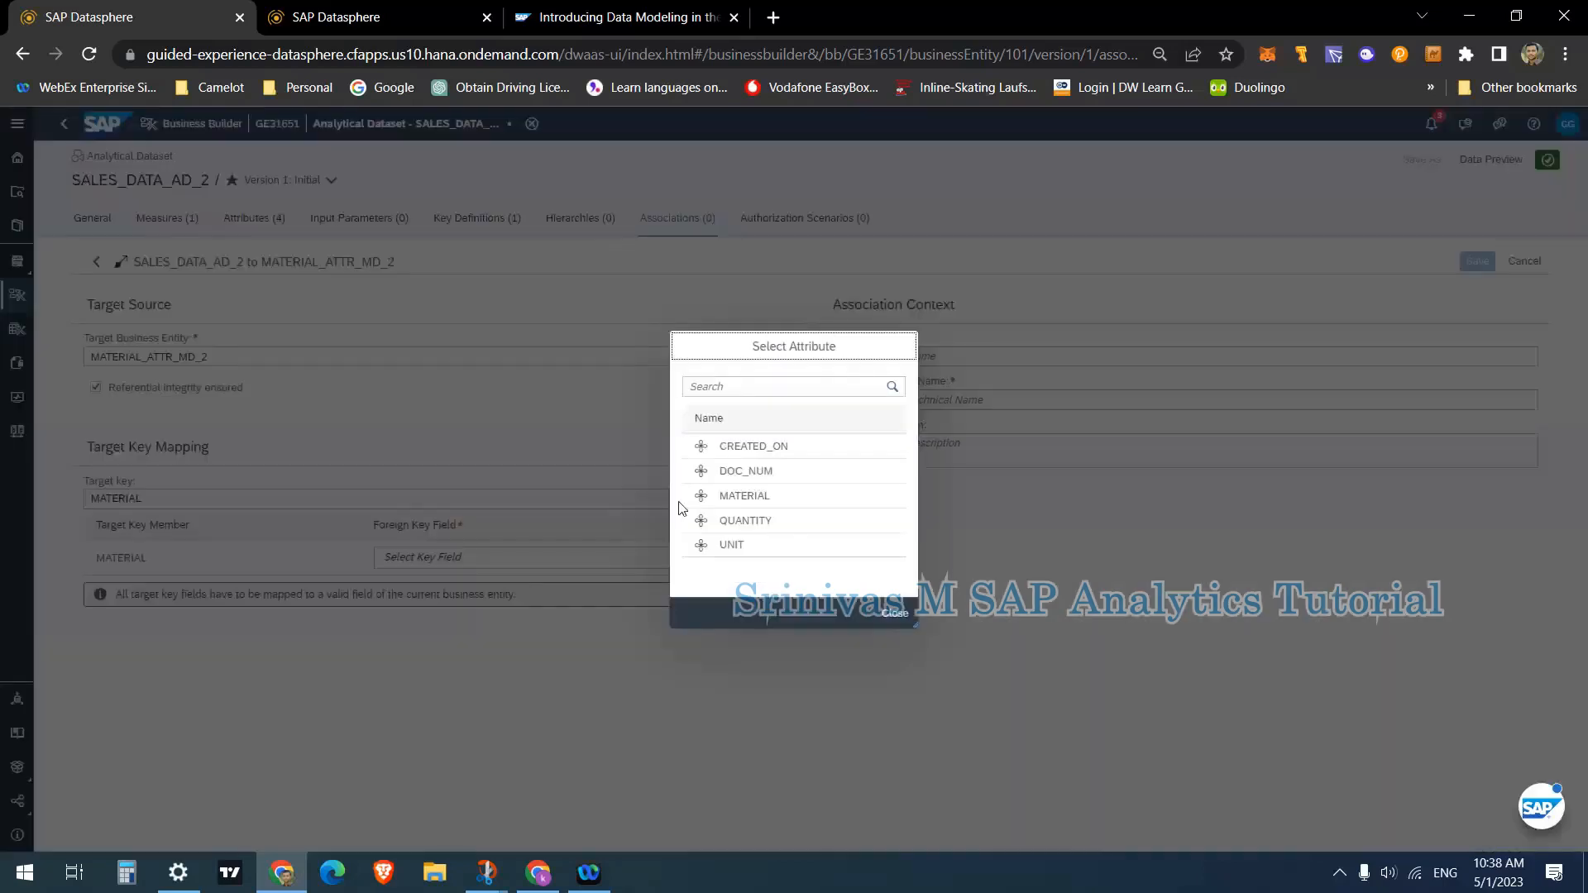
- Map the association's foreign key field to MATERIAL, set the context name to MATERIAL_ATTR and save the association
{"action": "left_click", "coordinate": [540, 565]}
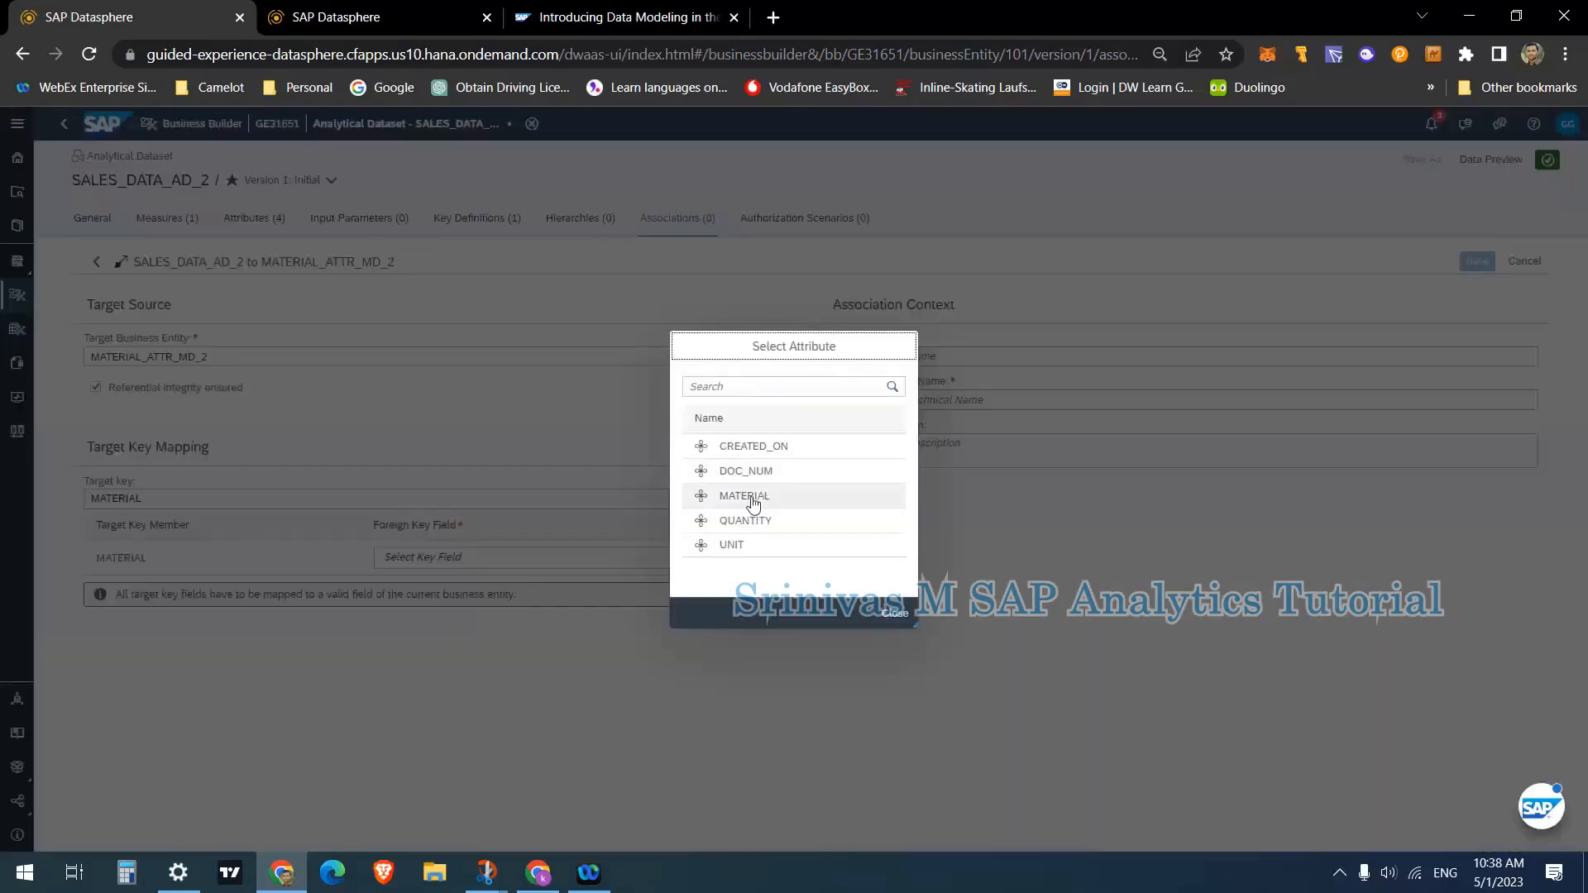
{"action": "left_click", "coordinate": [753, 498]}
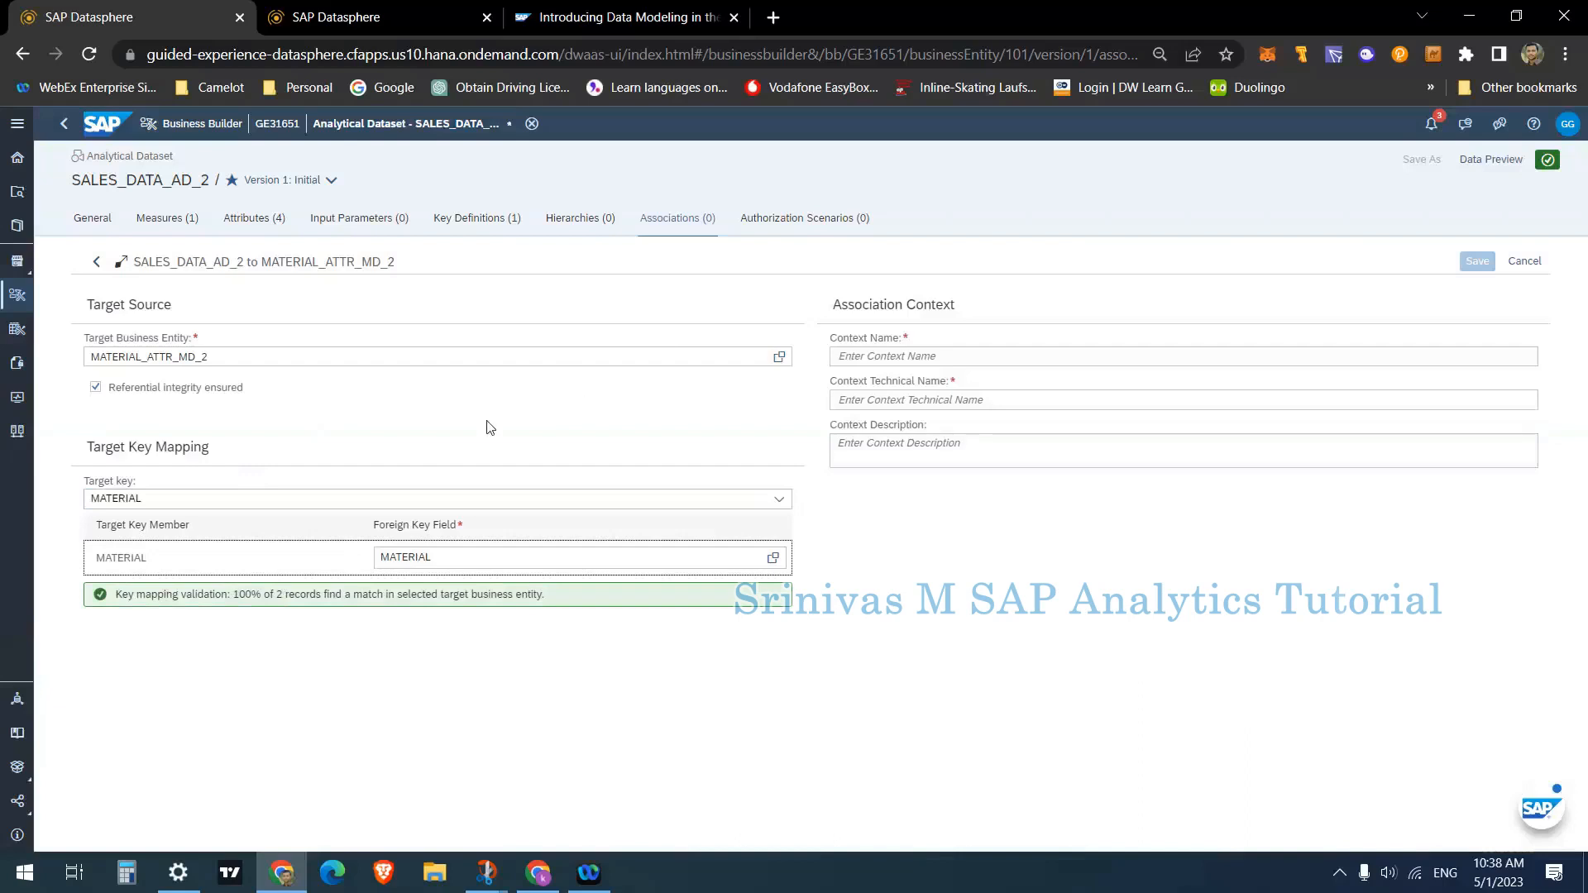
{"action": "left_click", "coordinate": [894, 357]}
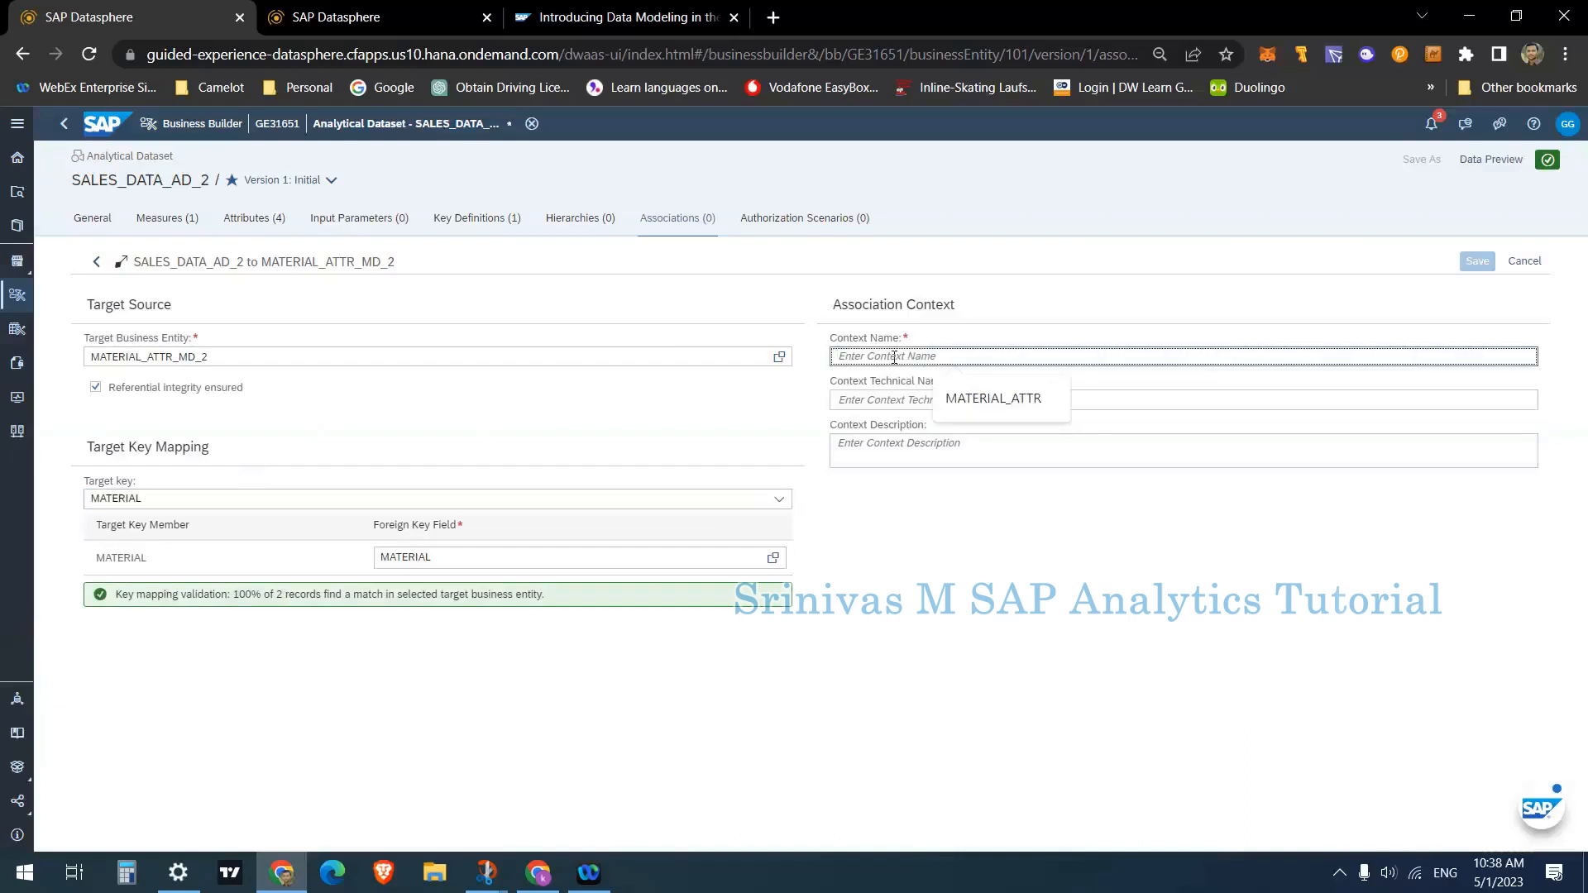
{"action": "left_click", "coordinate": [977, 403]}
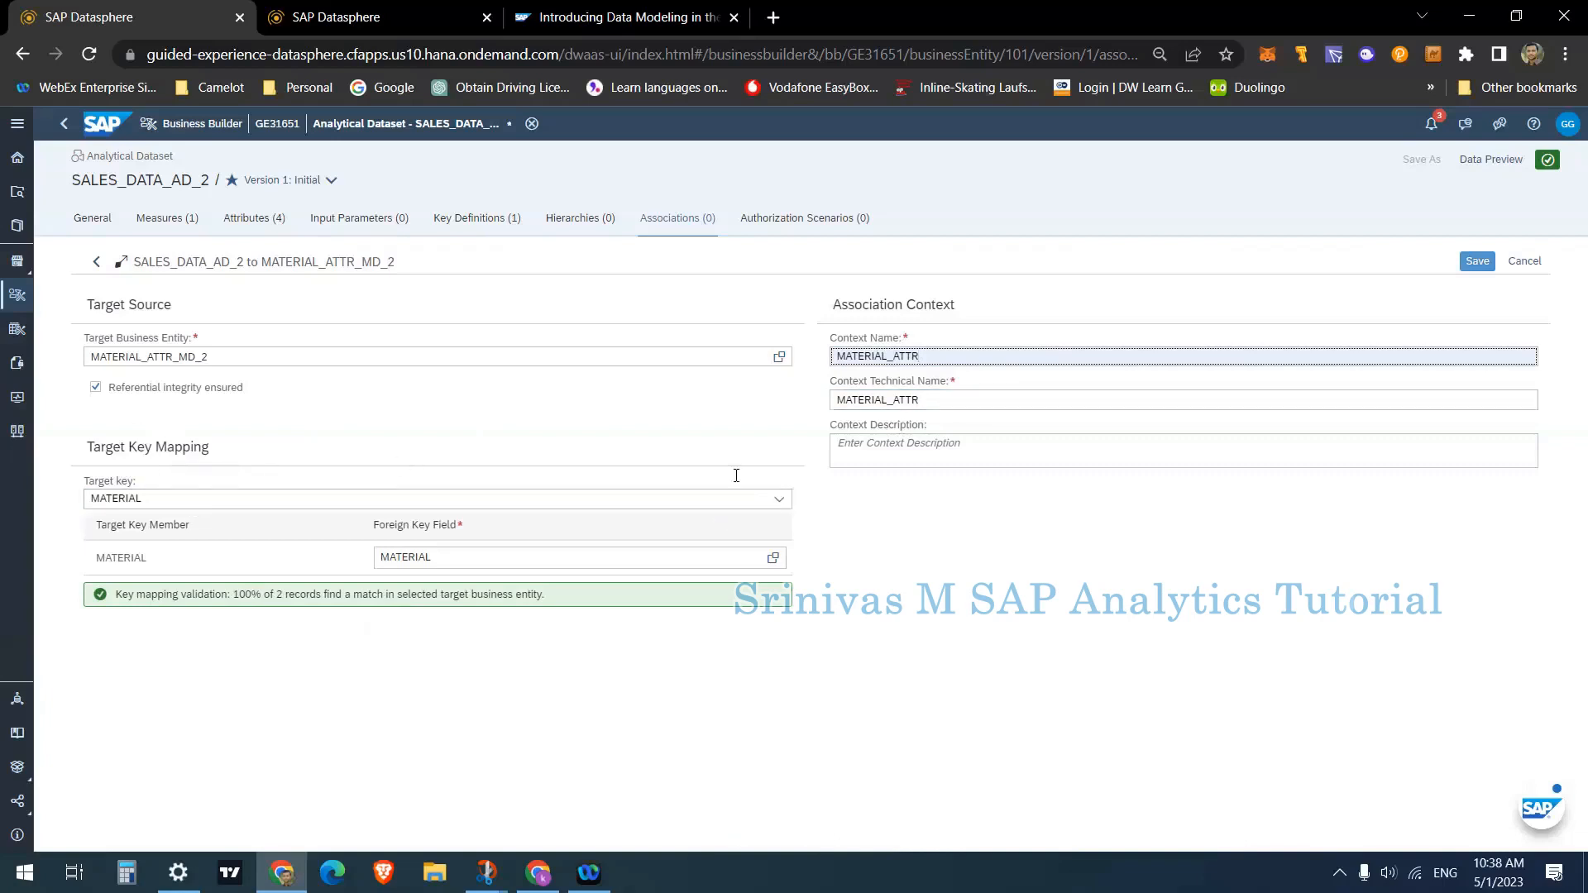
{"action": "left_click", "coordinate": [1479, 263]}
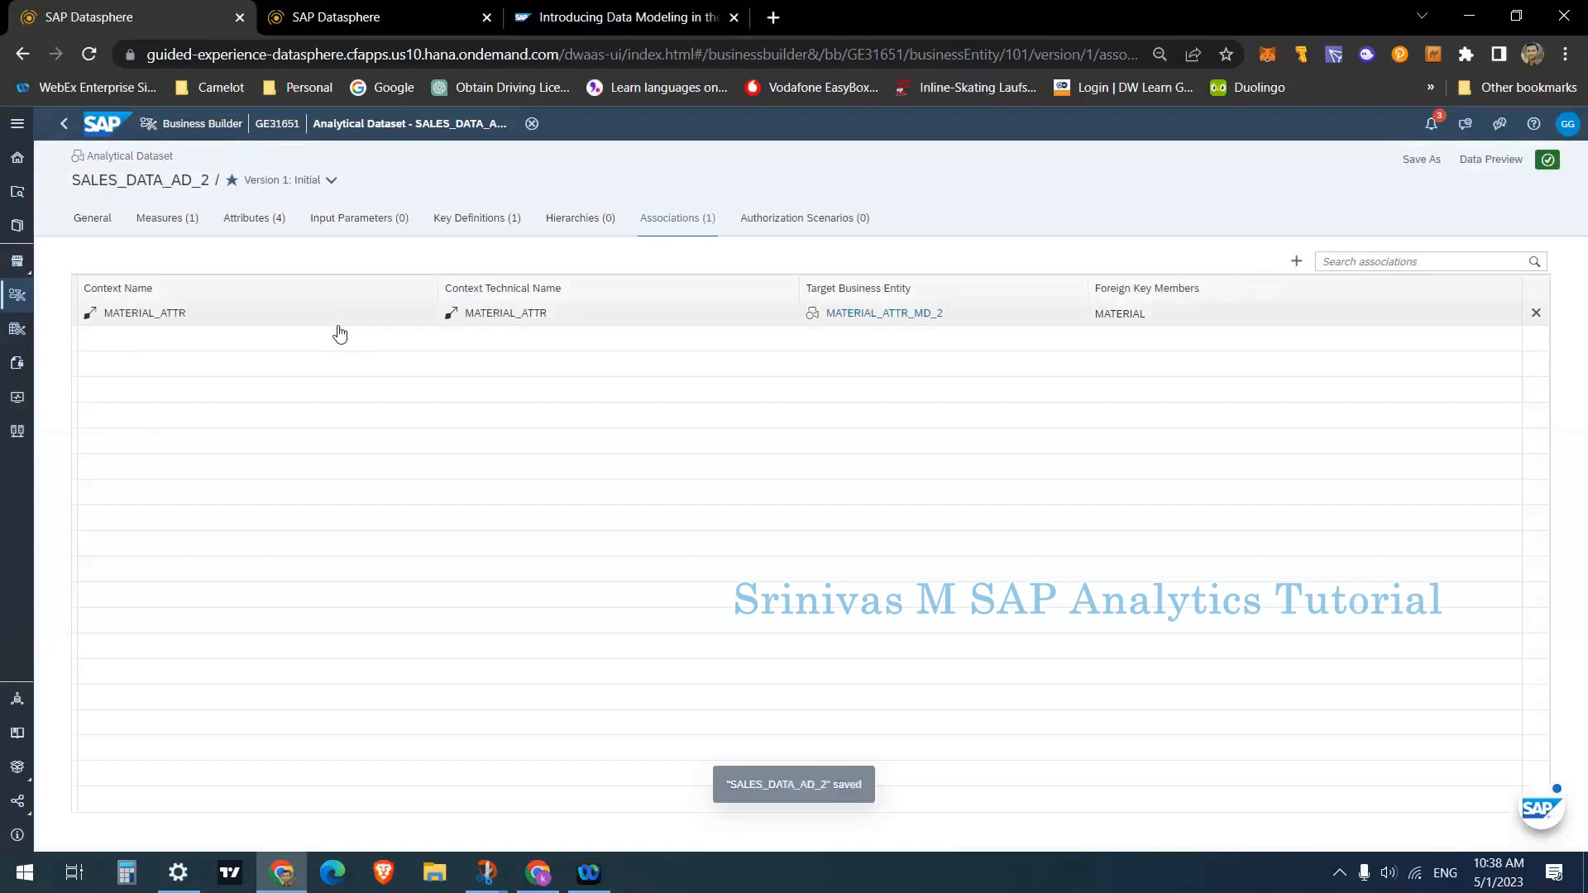
- Review the dataset's attributes and the source attributes available to add, without adding any
{"action": "left_click", "coordinate": [264, 220]}
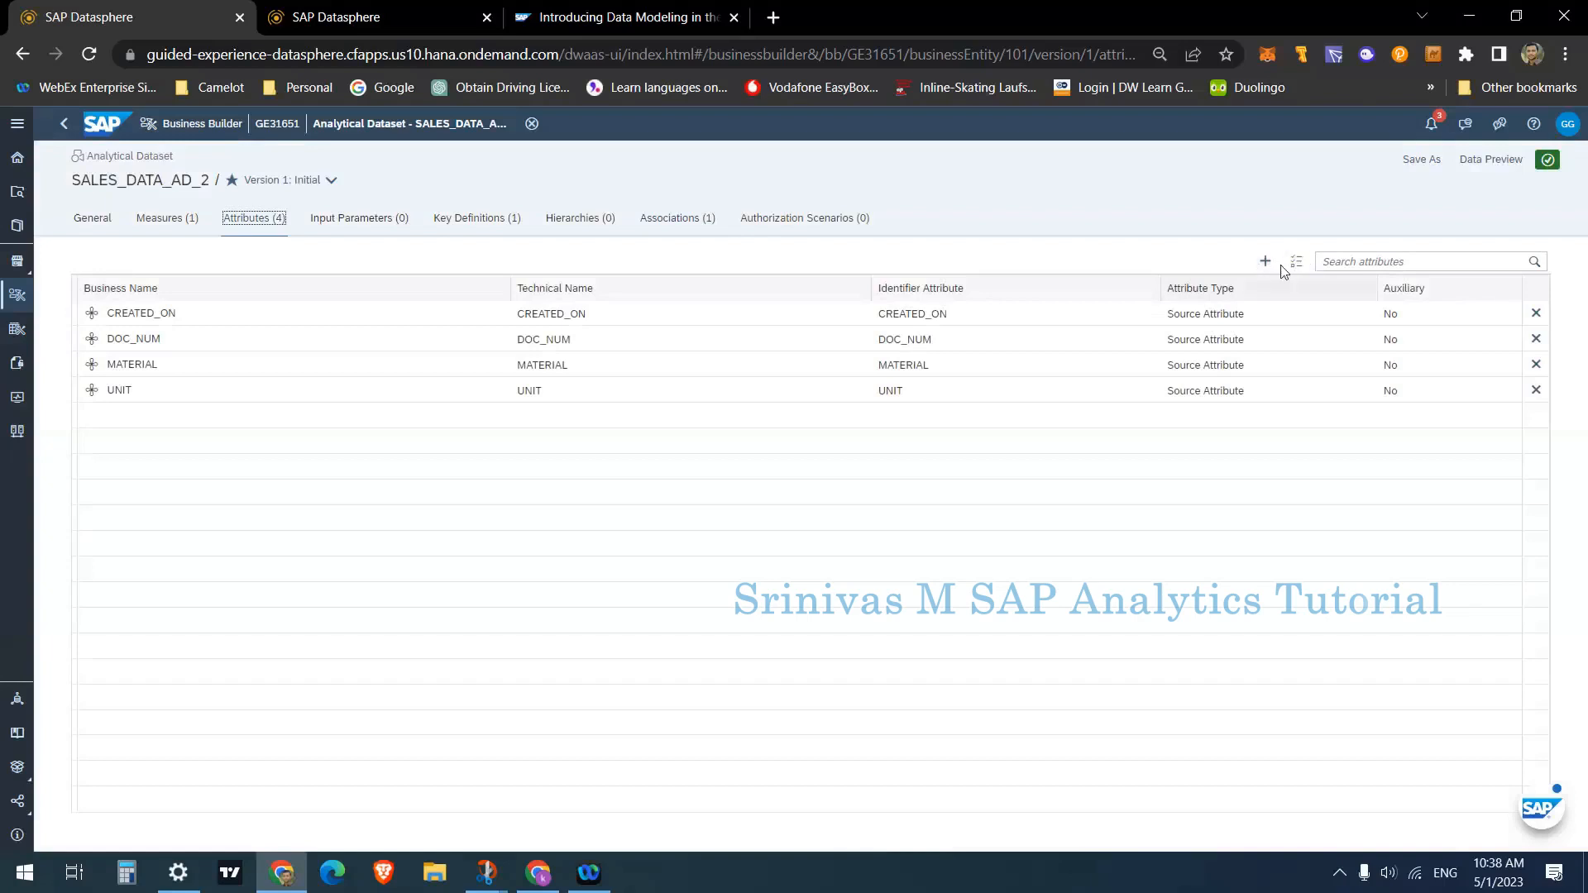
{"action": "left_click", "coordinate": [1296, 263]}
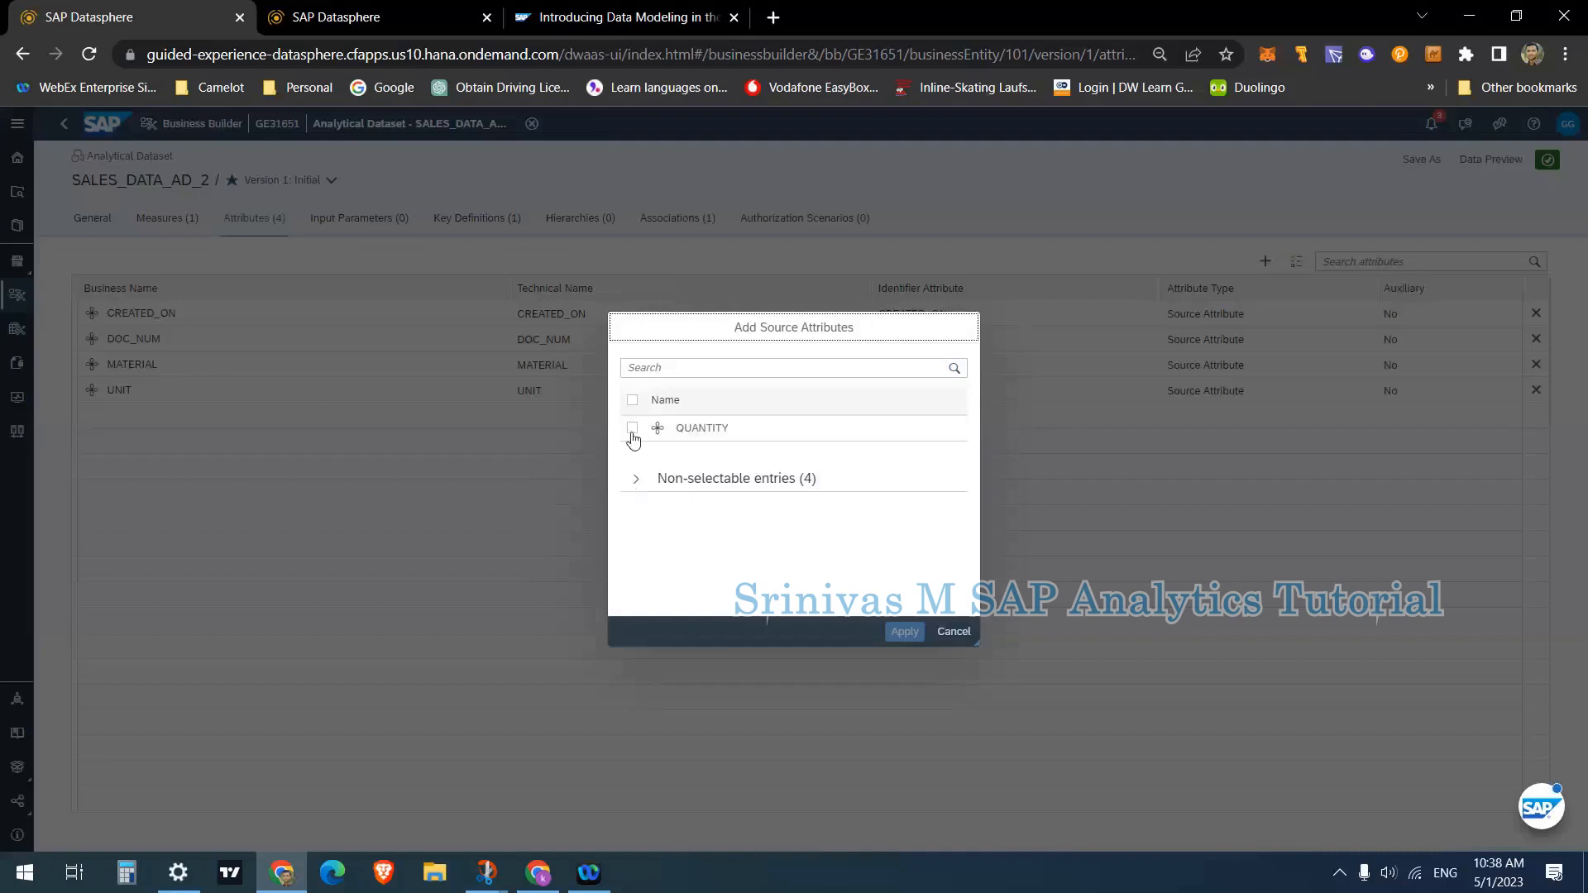
{"action": "left_click", "coordinate": [953, 632]}
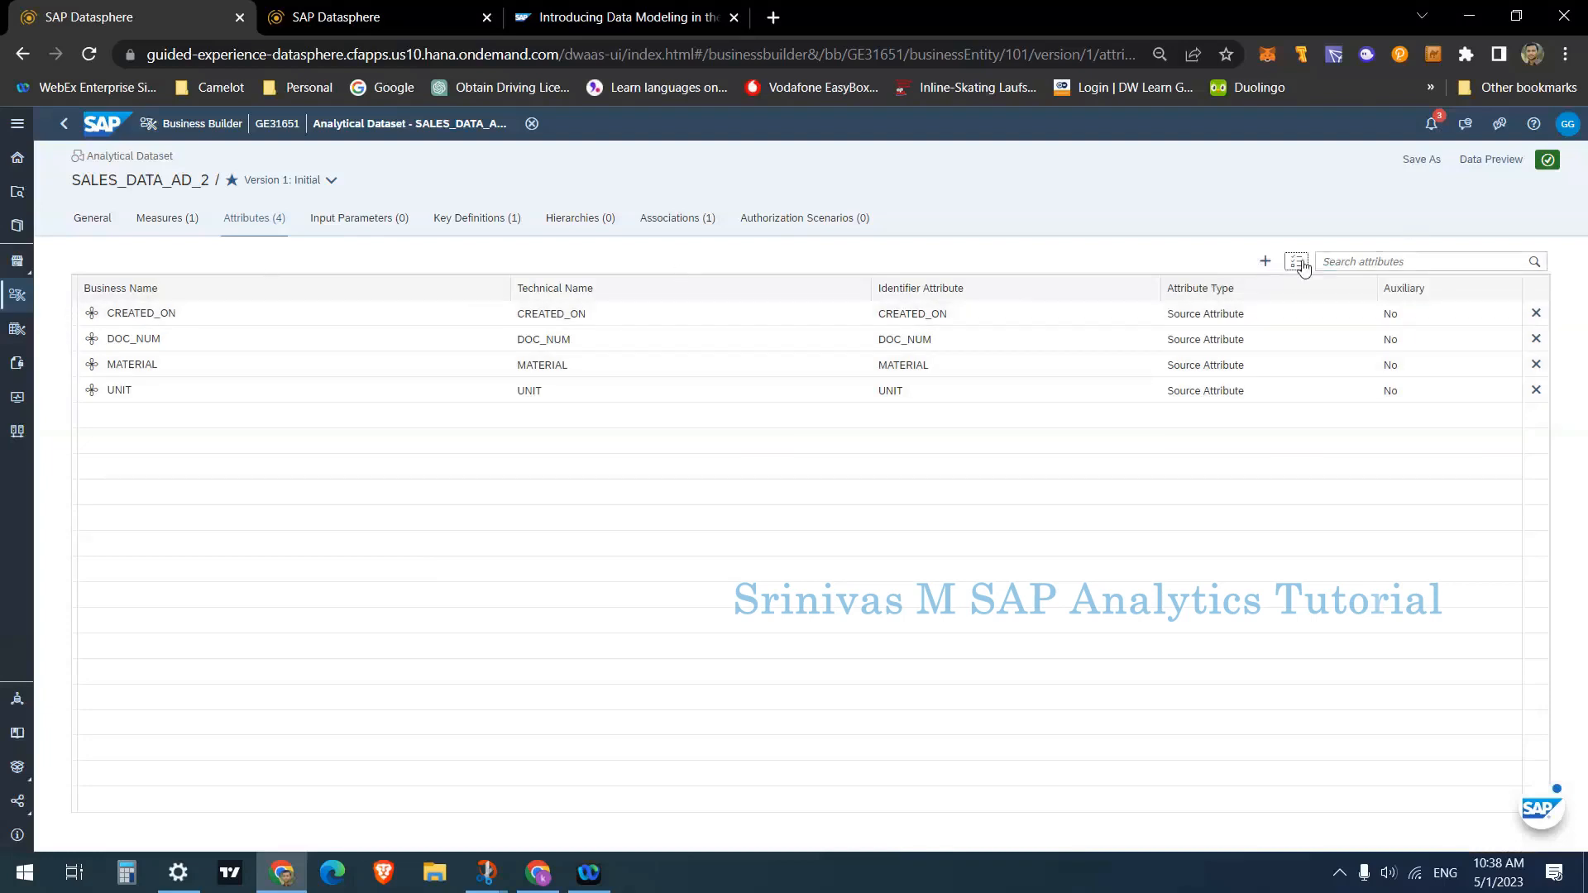
{"action": "left_click", "coordinate": [1266, 262]}
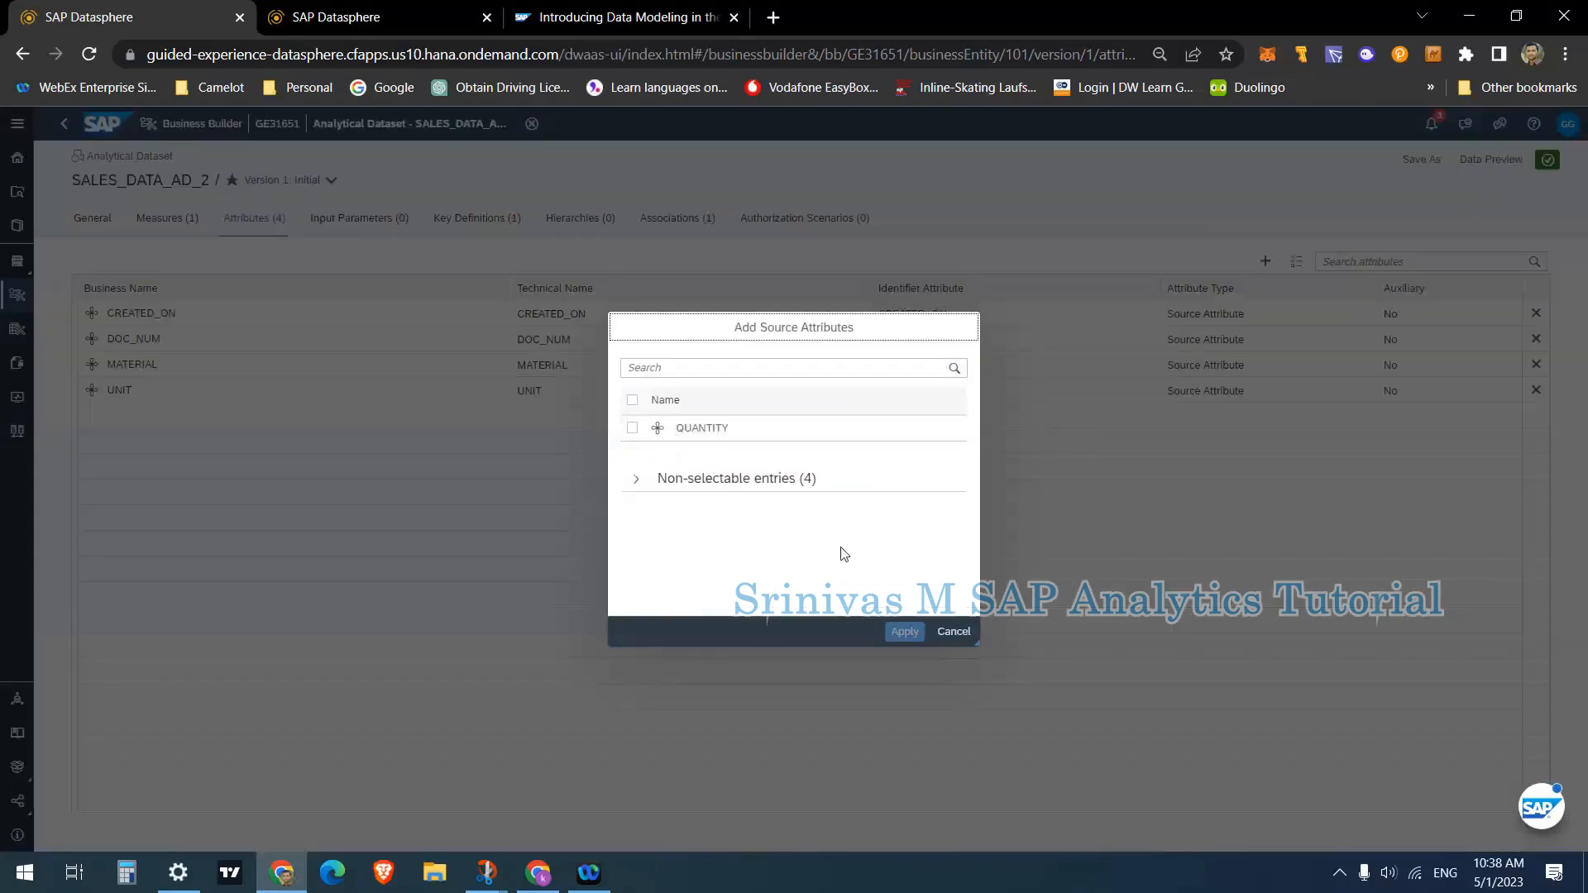
{"action": "left_click", "coordinate": [951, 633]}
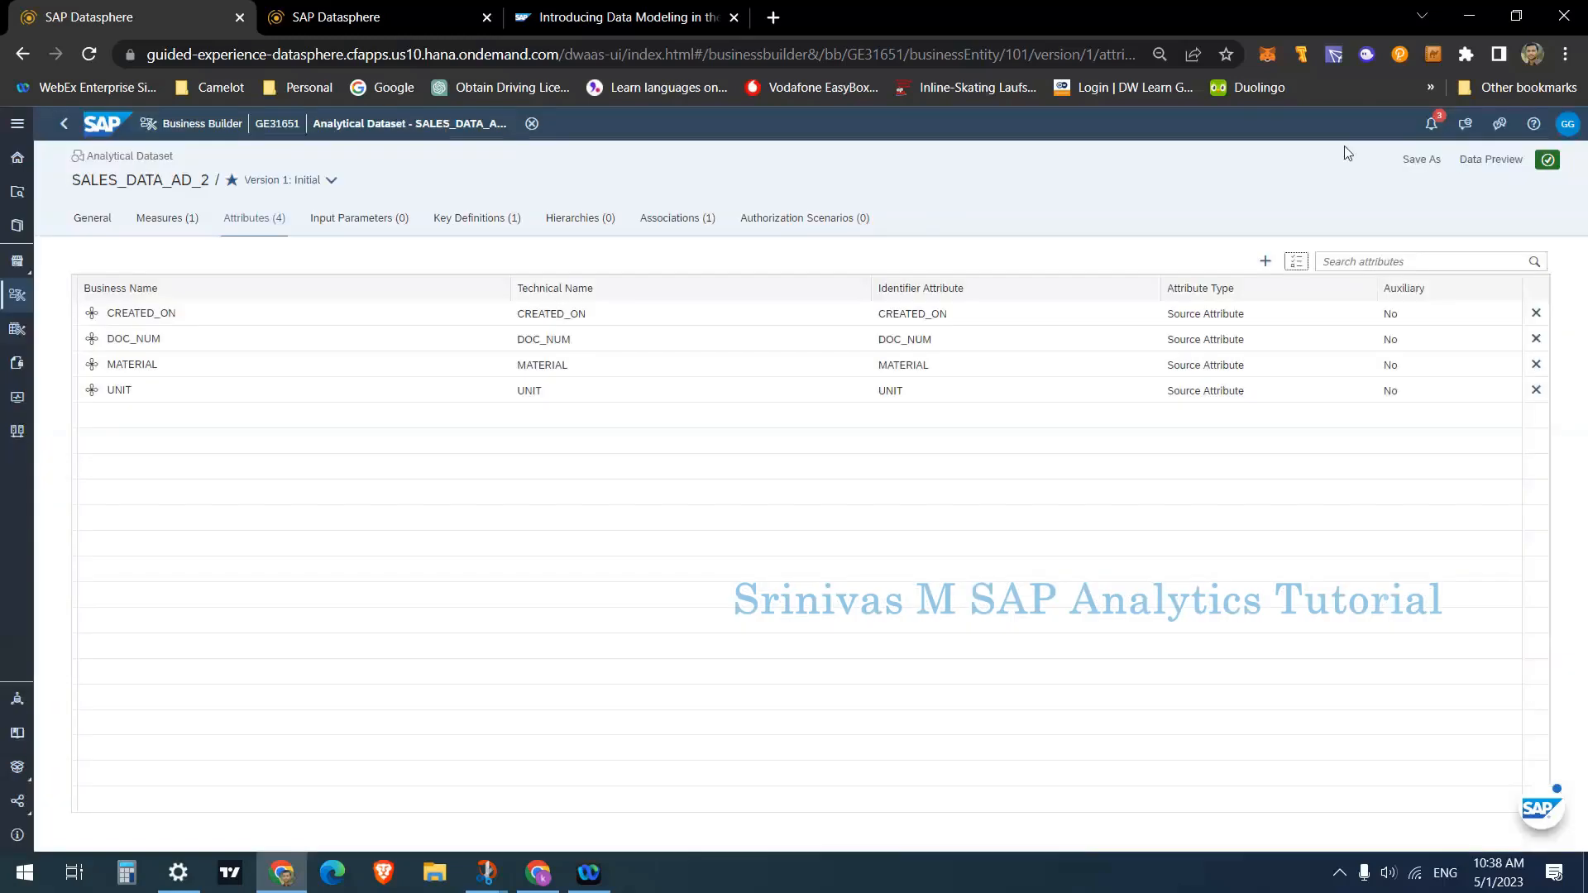
- Set the status of the dataset's initial version to Ready to Use and save it
{"action": "left_click", "coordinate": [86, 219]}
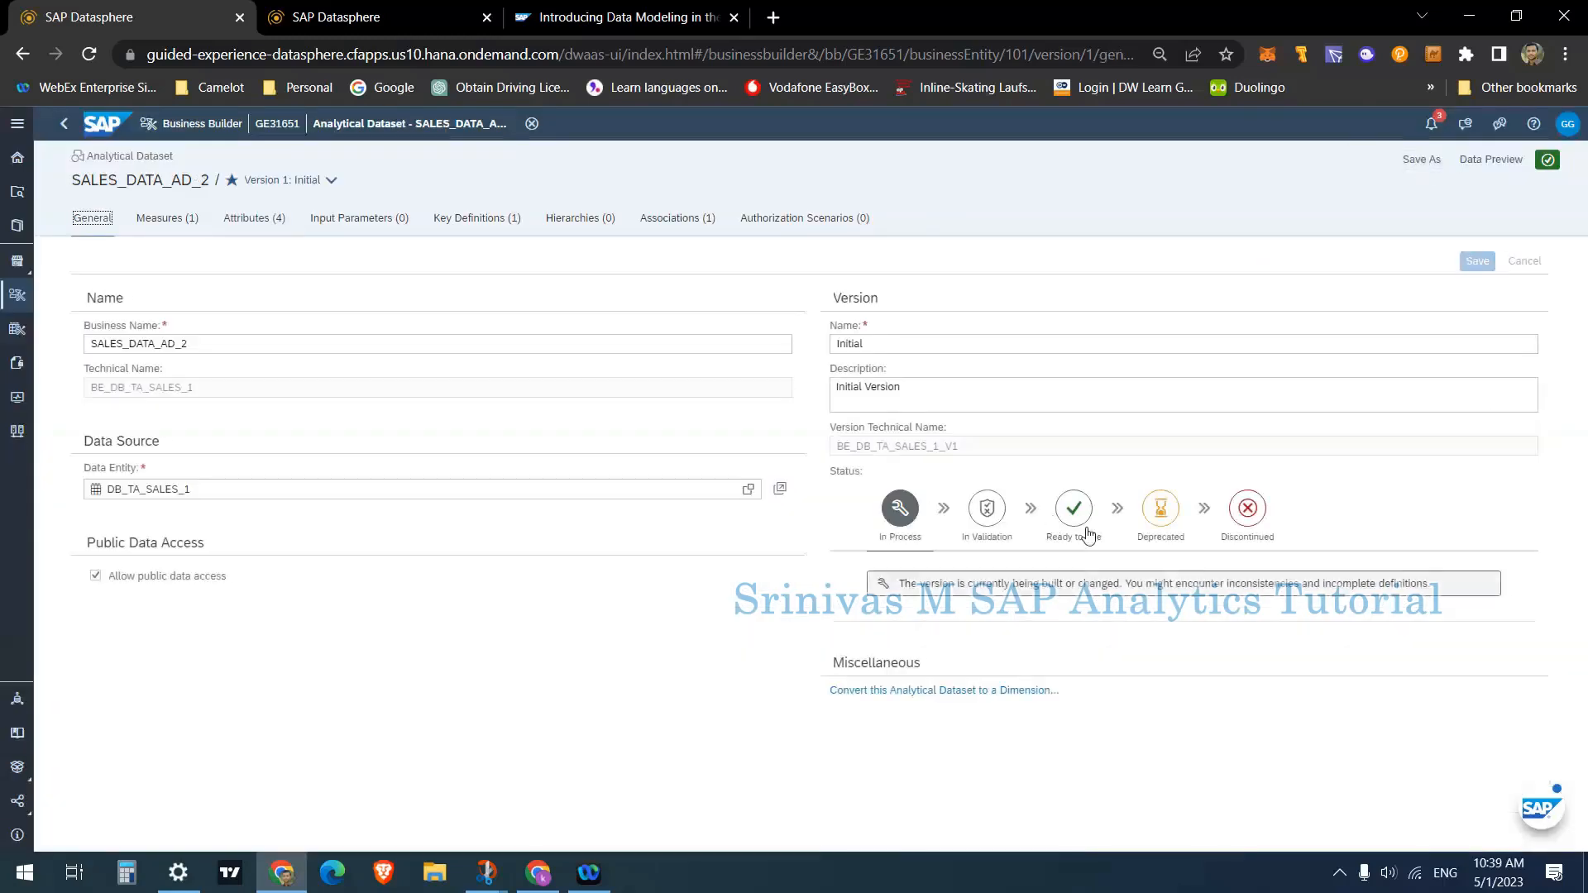
{"action": "left_click", "coordinate": [1074, 523]}
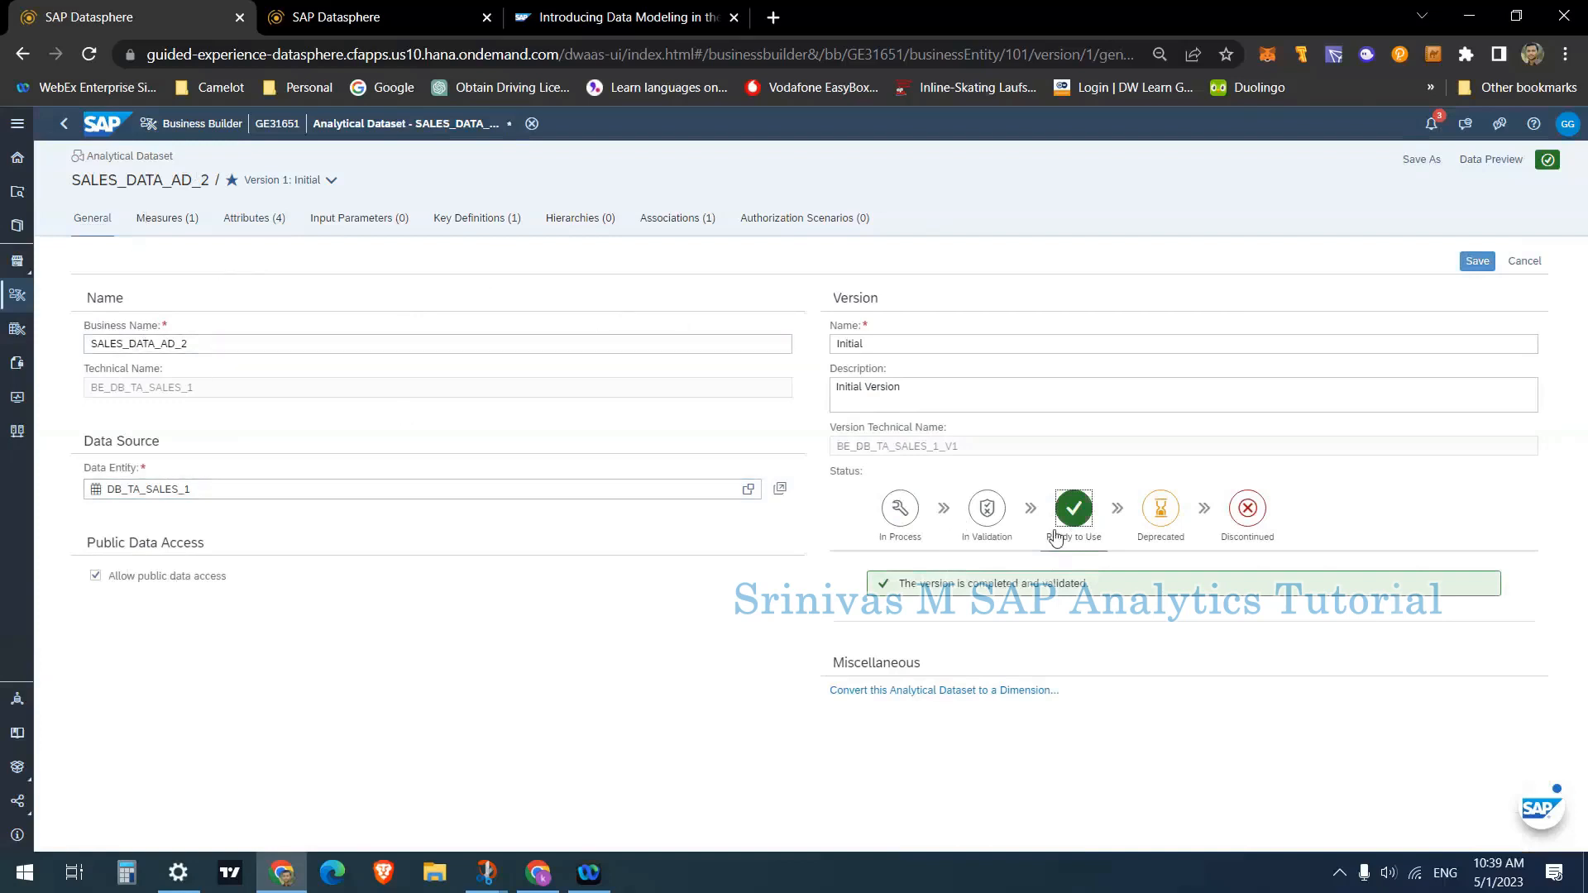
{"action": "left_click", "coordinate": [1481, 264]}
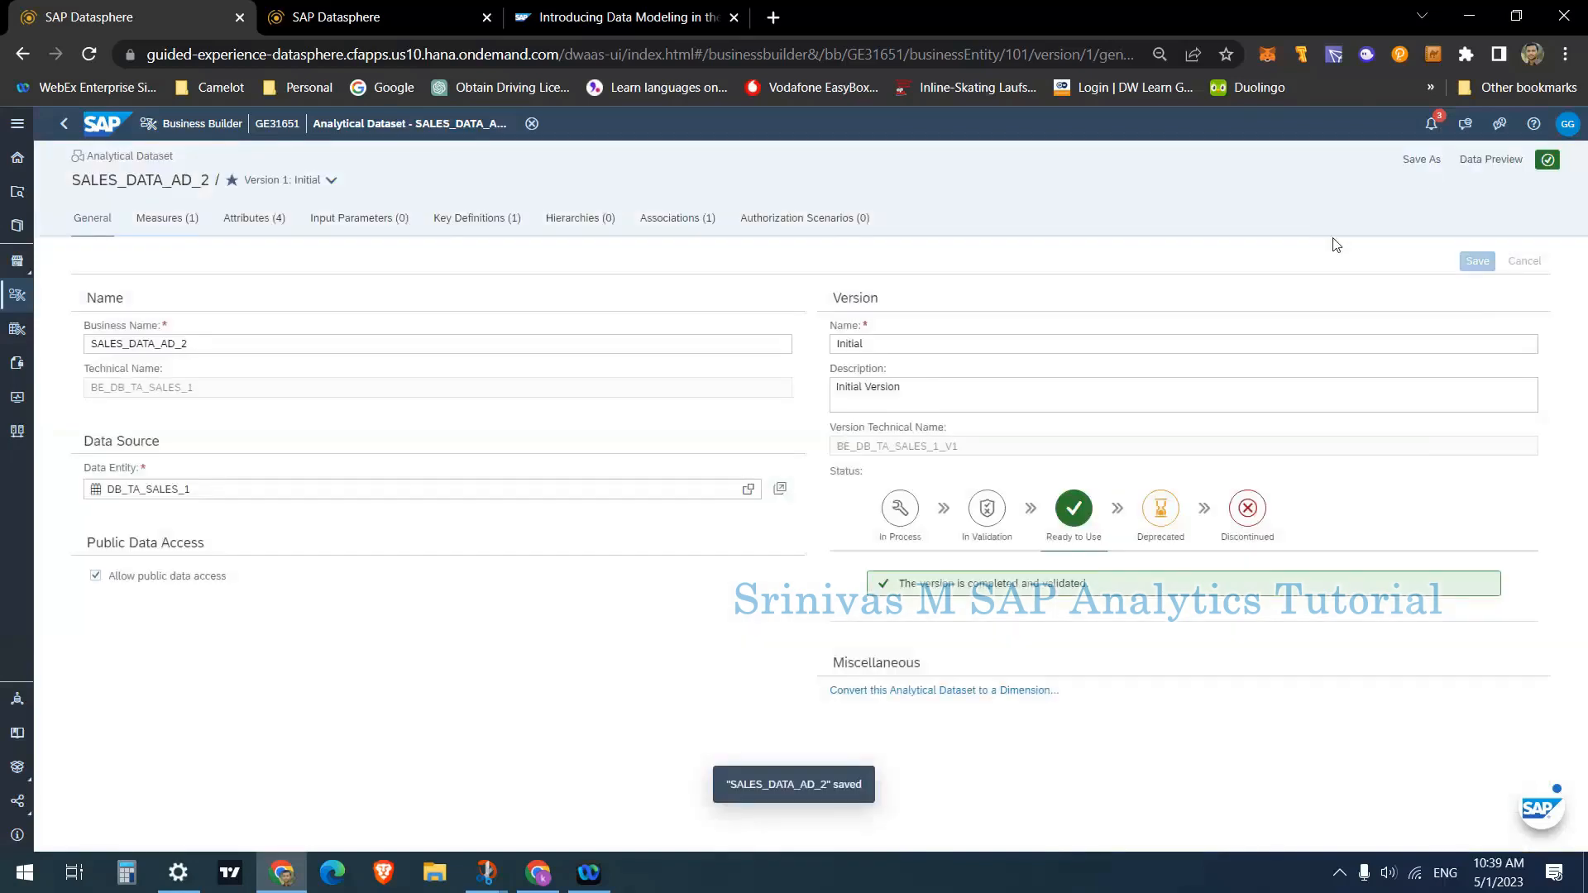
- Preview the dataset's data and expand the attributes available through the MATERIAL_ATTR association
{"action": "left_click", "coordinate": [1478, 174]}
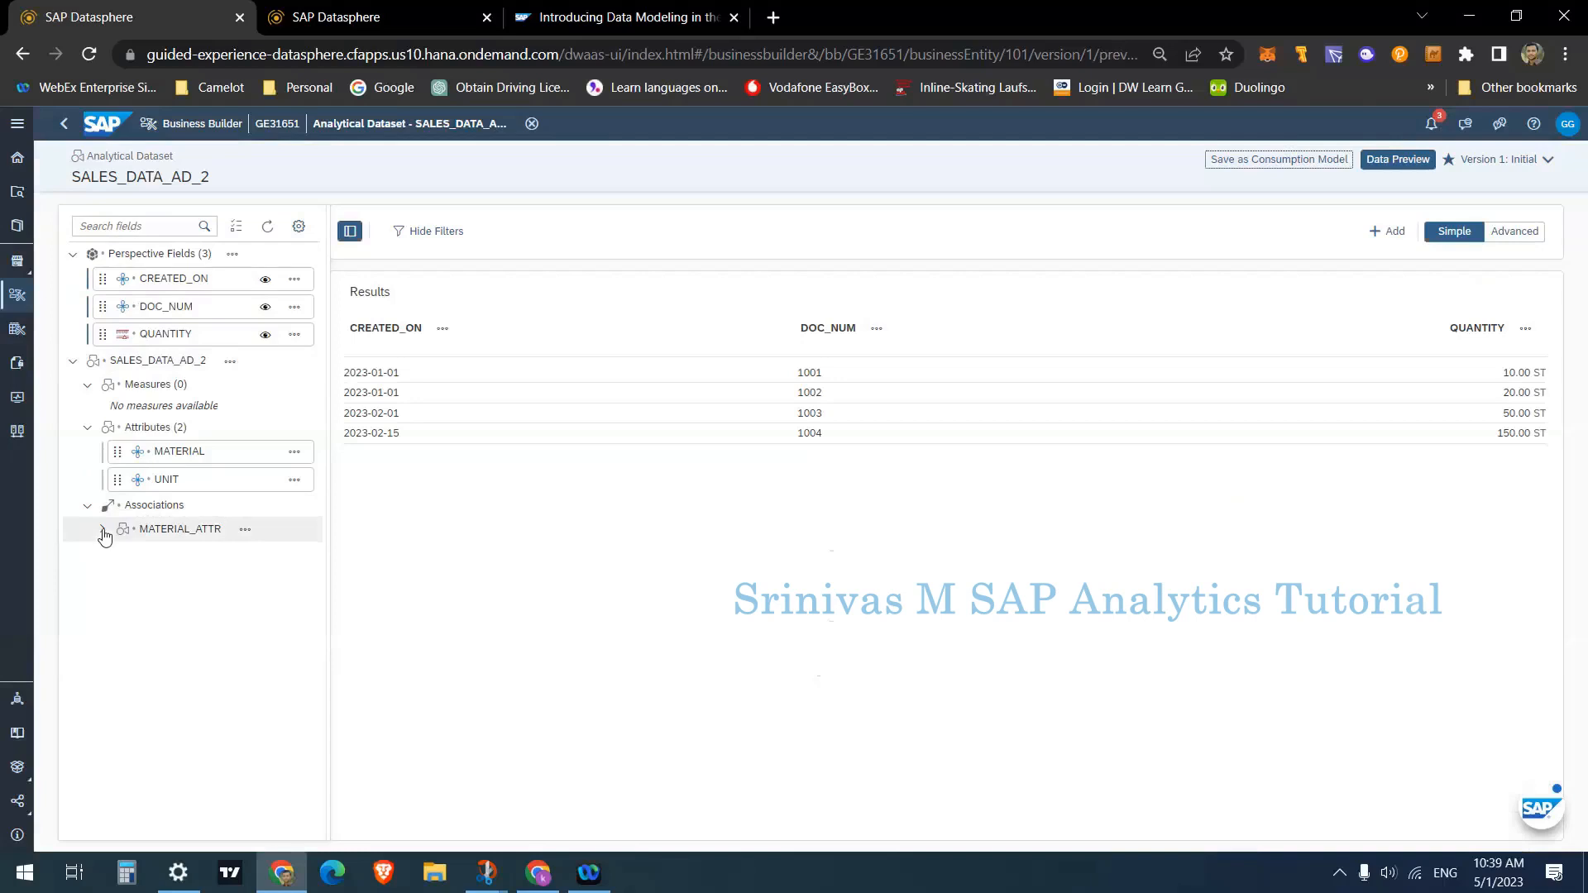
{"action": "left_click", "coordinate": [102, 529]}
{"action": "left_click", "coordinate": [118, 553]}
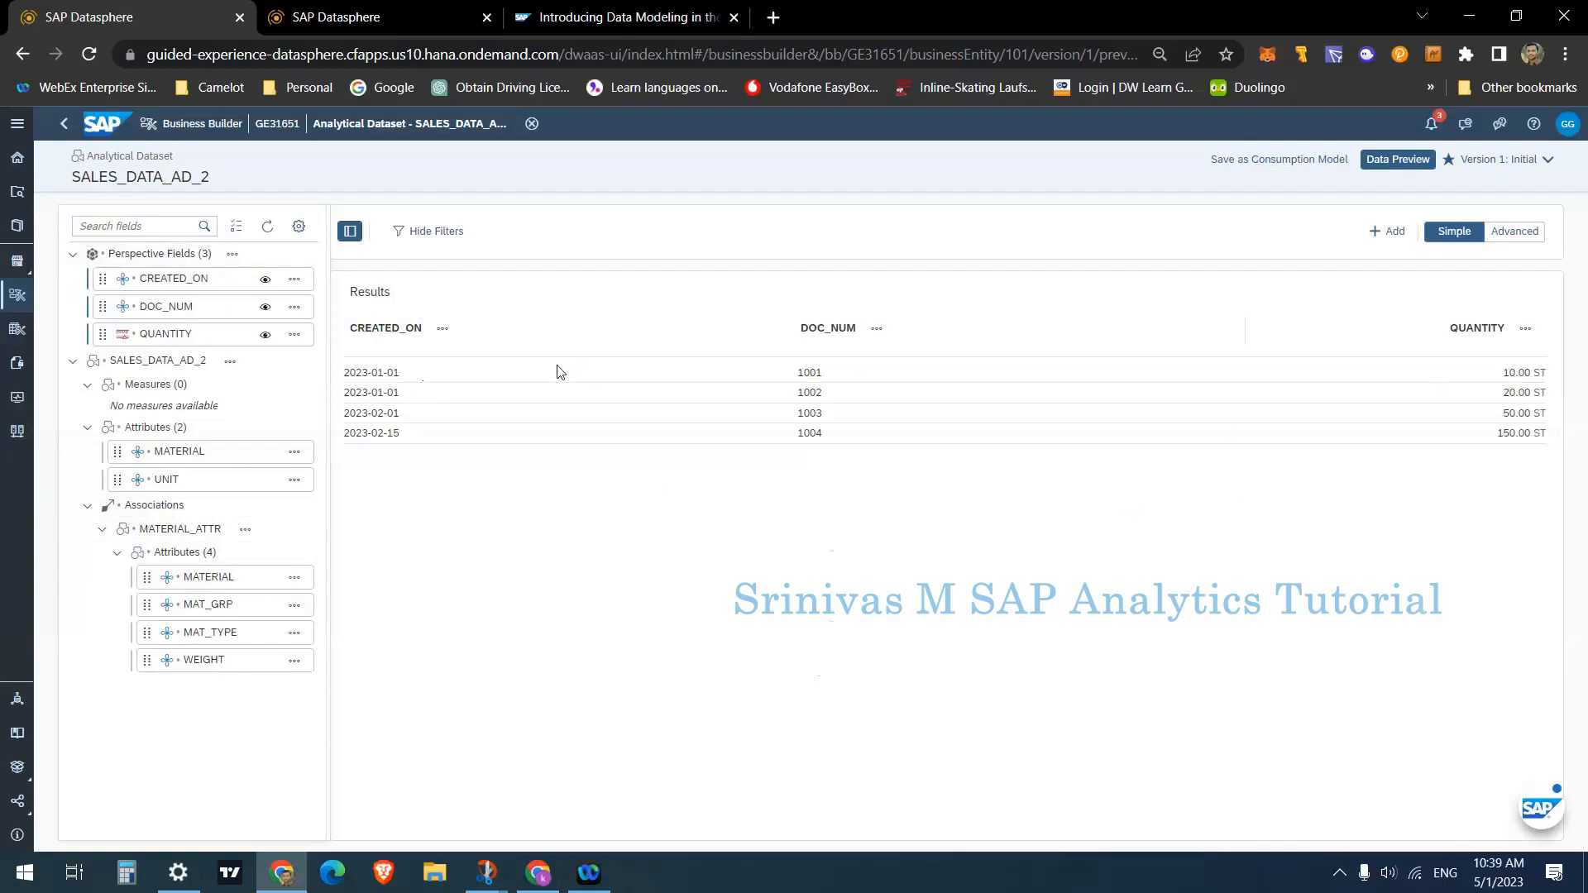
- Remove the CREATED_ON and DOC_NUM fields from the preview perspective
{"action": "left_click", "coordinate": [294, 279]}
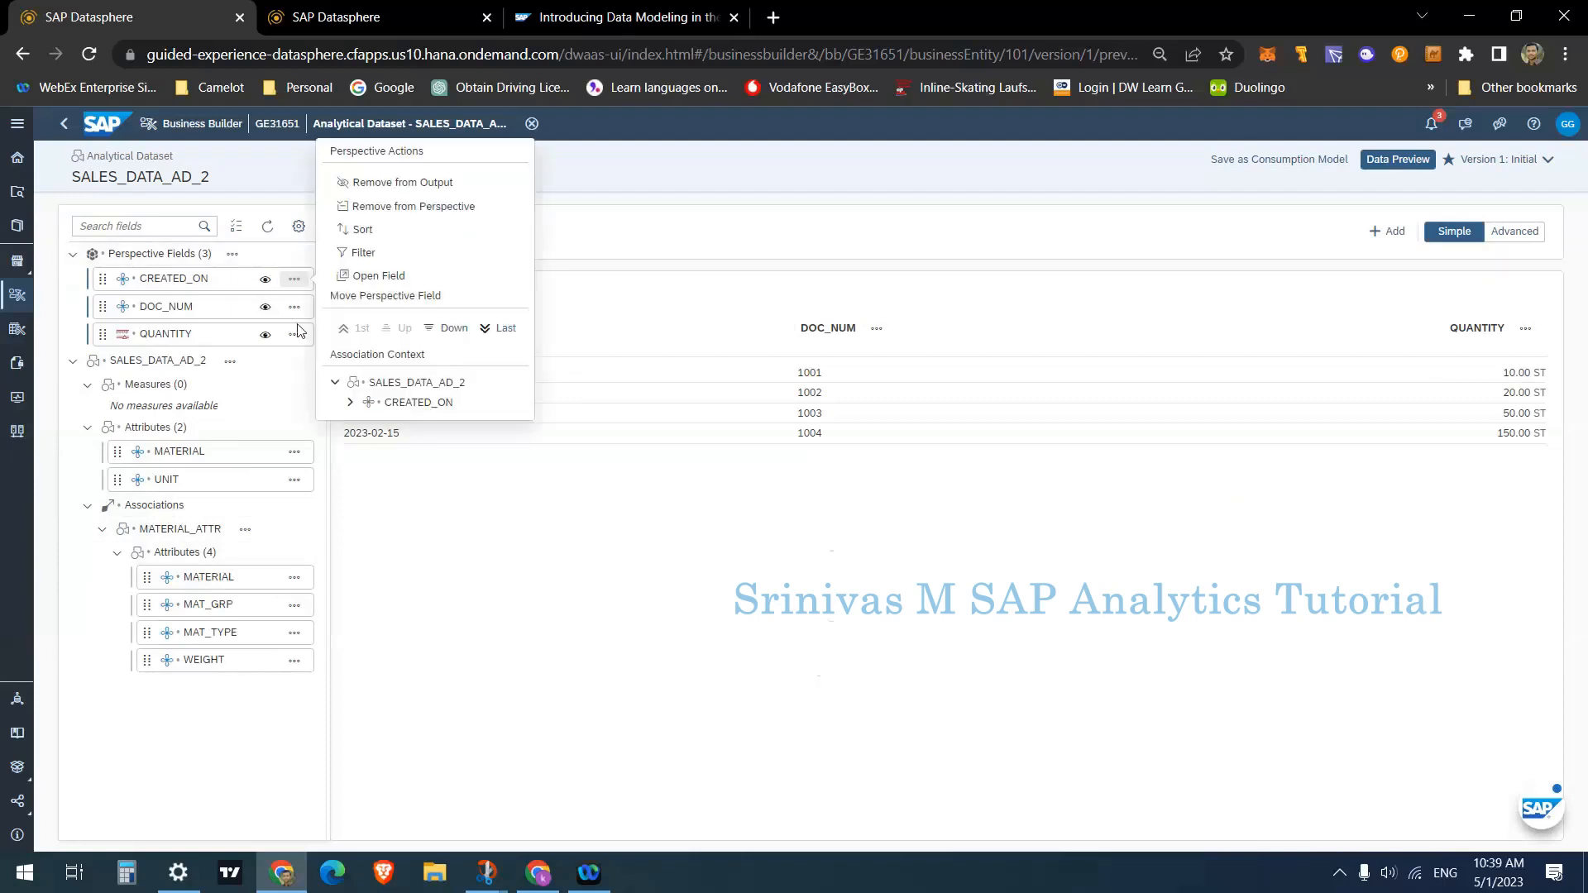
{"action": "left_click", "coordinate": [388, 207]}
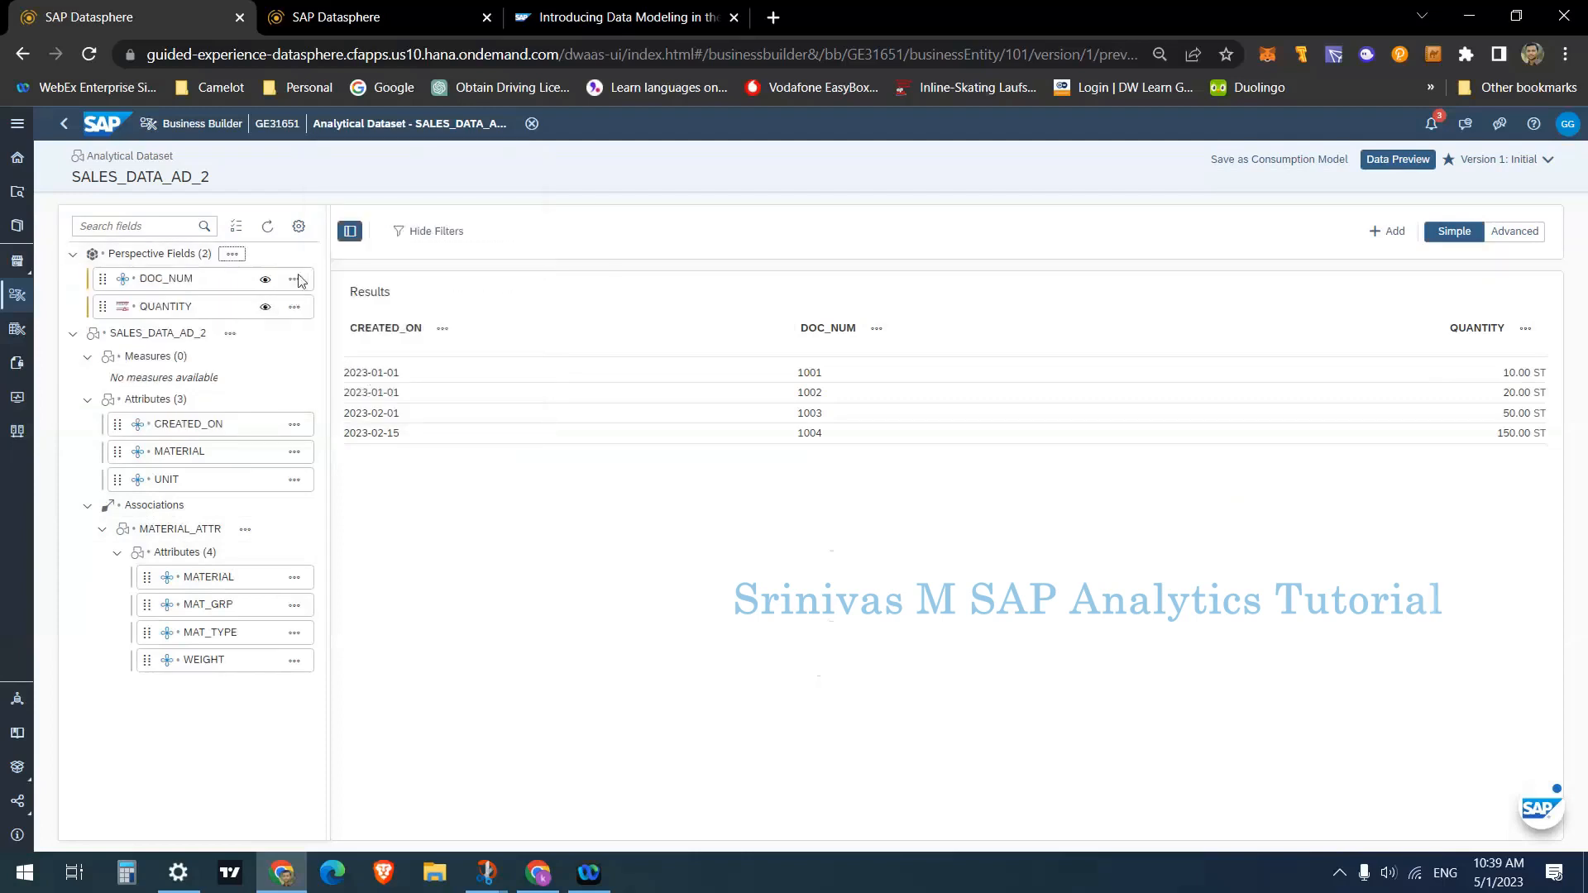
{"action": "left_click", "coordinate": [294, 279]}
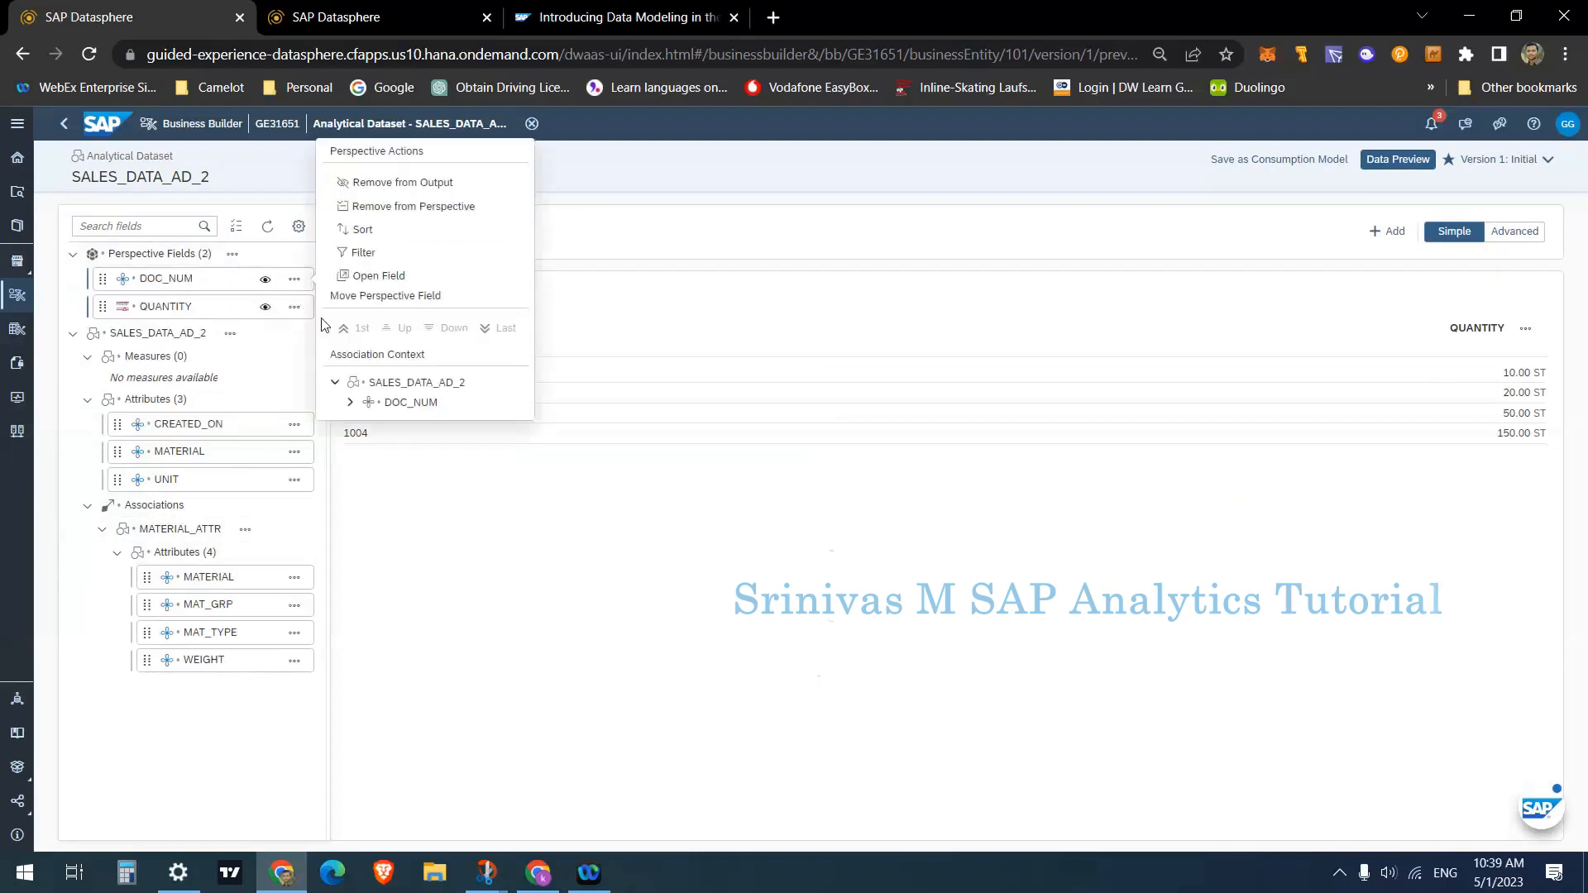
{"action": "left_click", "coordinate": [348, 208]}
- Add the dataset's MATERIAL and the associated MAT_TYPE attribute to the perspective, view the results and leave the preview
{"action": "left_click", "coordinate": [294, 451]}
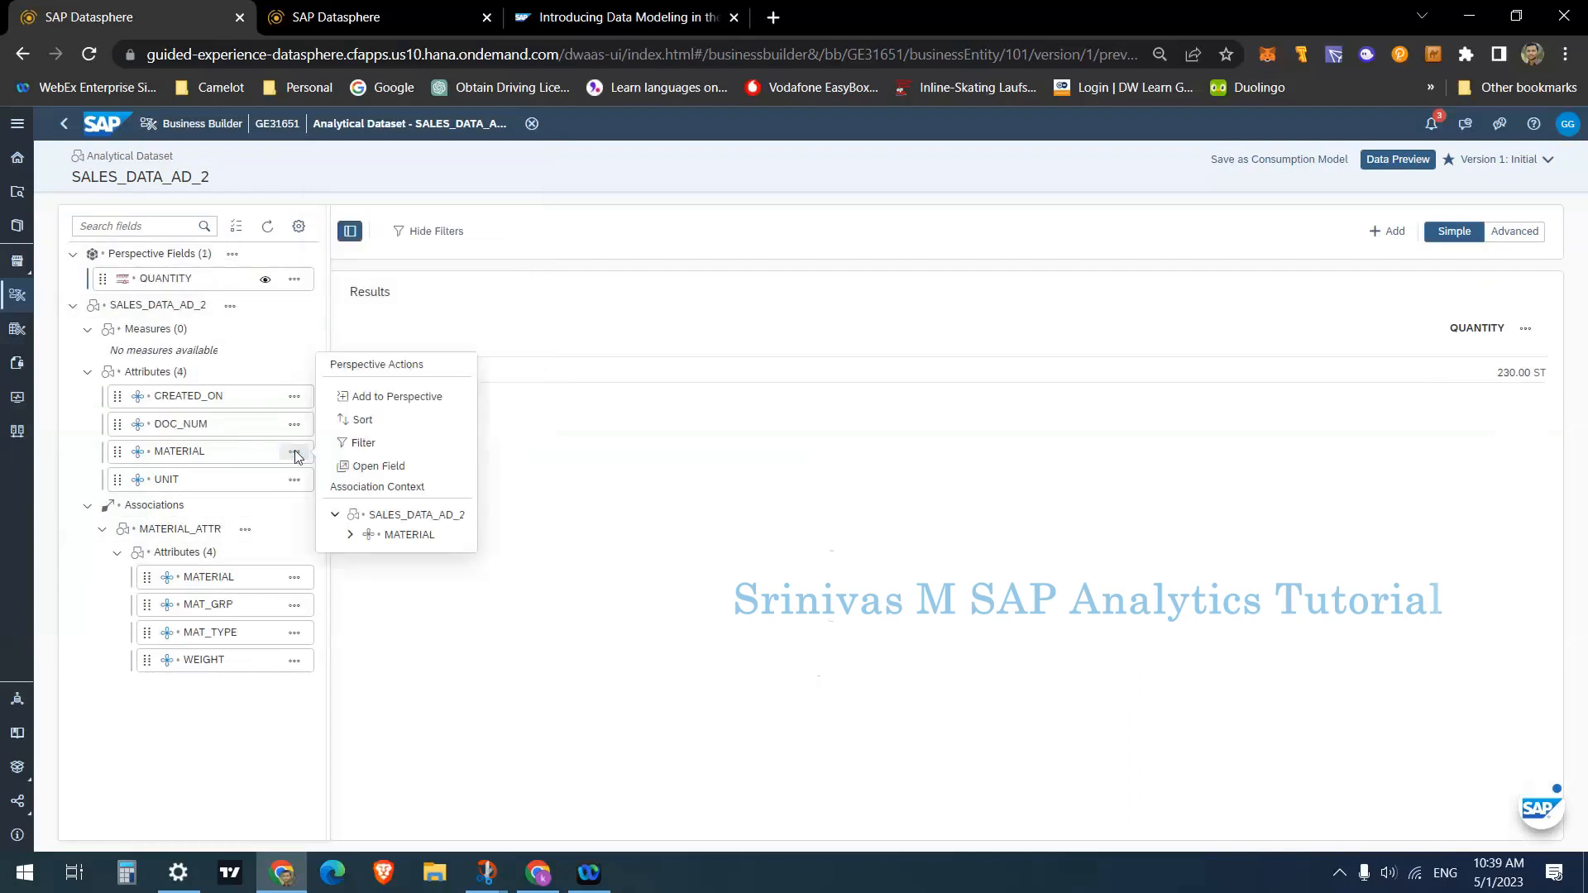
{"action": "left_click", "coordinate": [352, 399]}
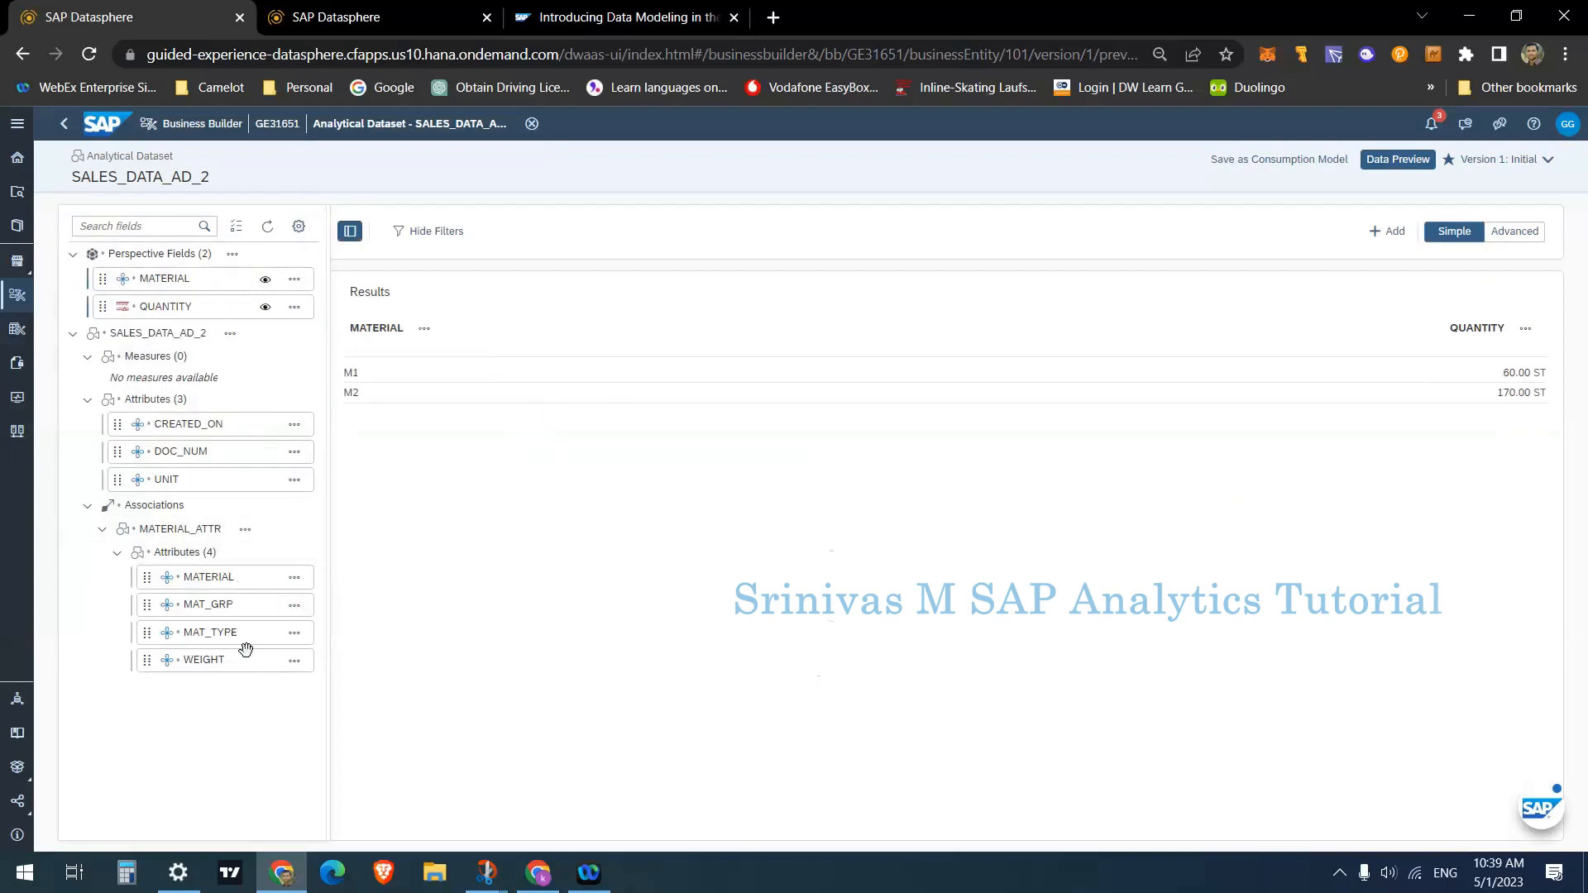
{"action": "left_click", "coordinate": [294, 634]}
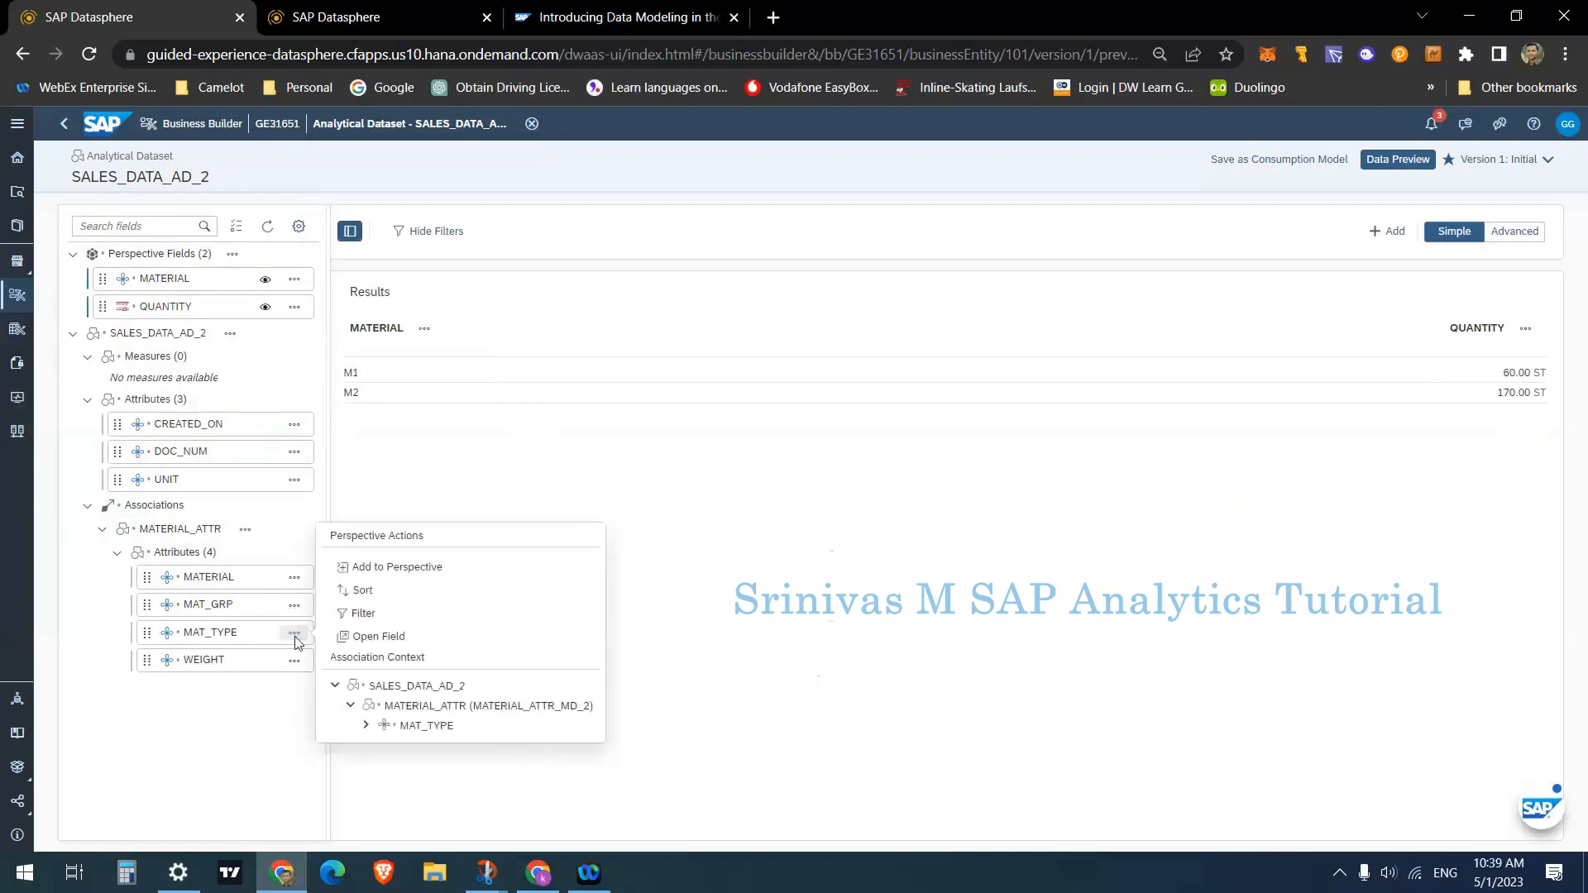
{"action": "left_click", "coordinate": [361, 571]}
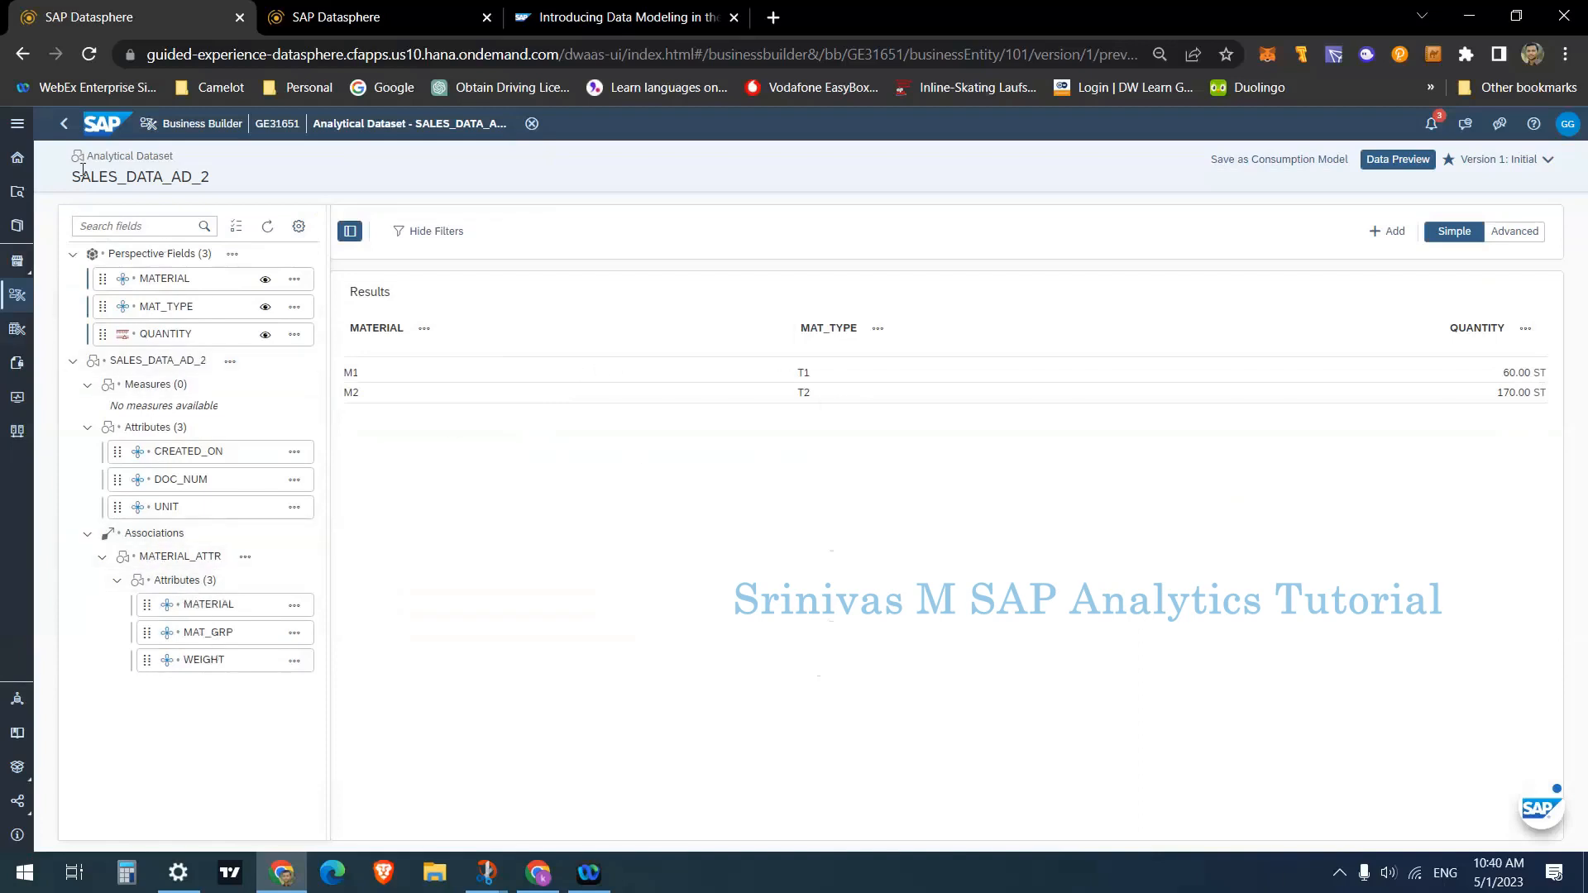
{"action": "left_click", "coordinate": [63, 126]}
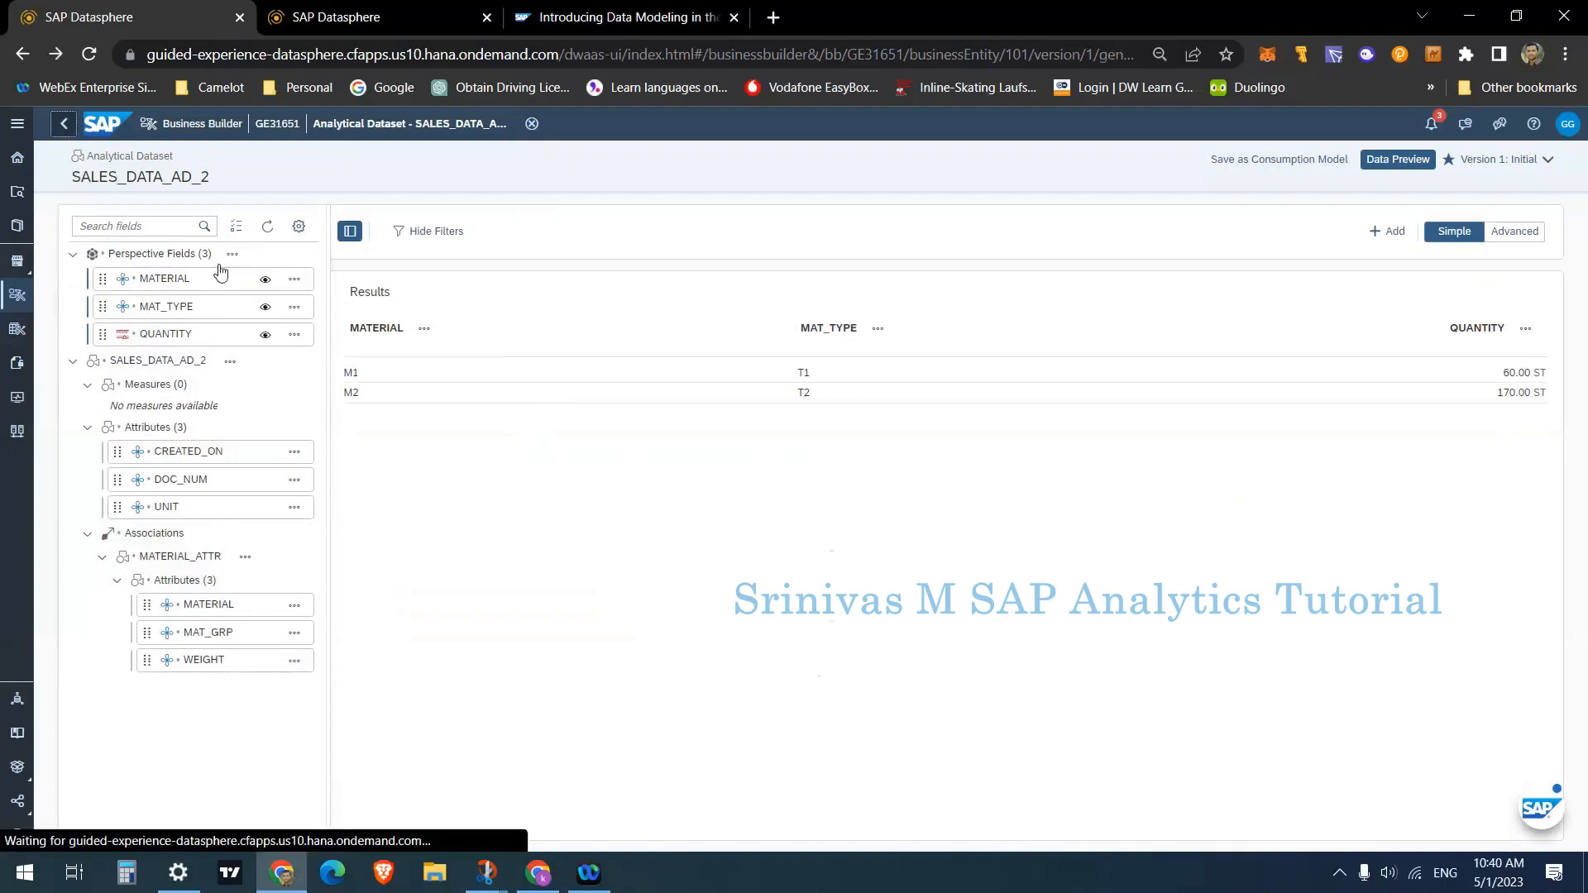